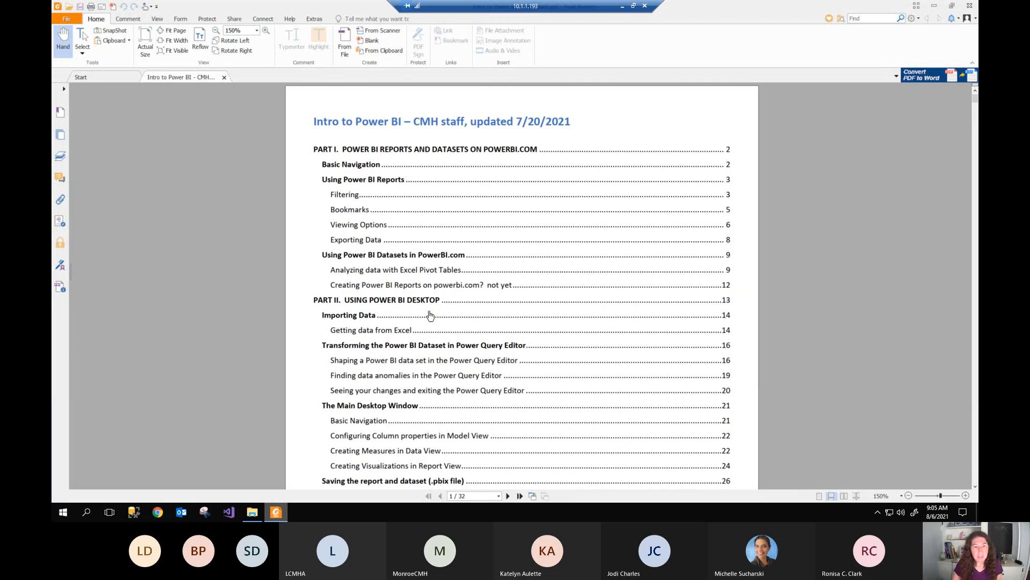
# Step: Look through the training guide's table of contents and go to Part II, Using Power BI Desktop
pyautogui.scroll(-5, 425, 314)
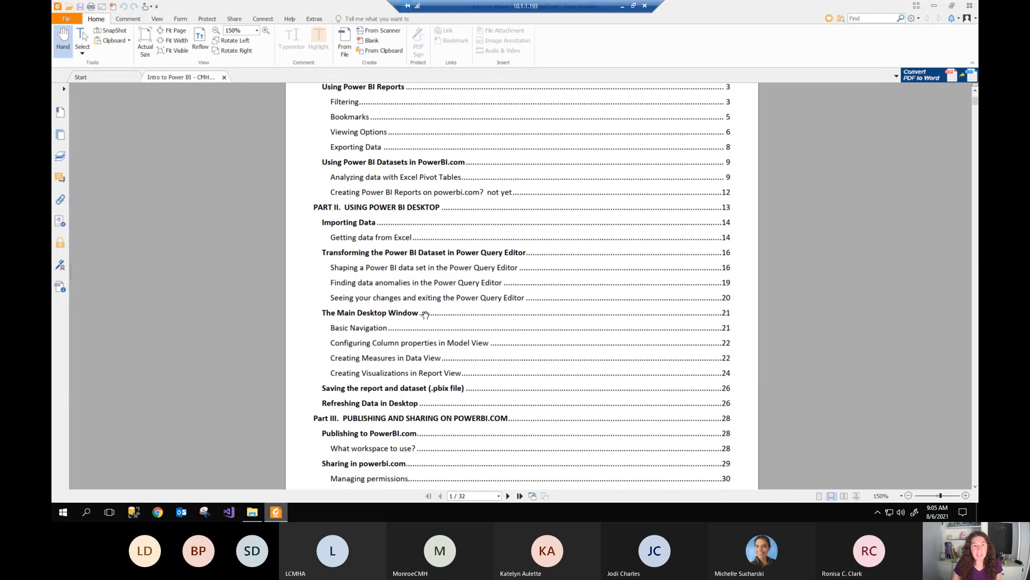
pyautogui.scroll(-1, 431, 312)
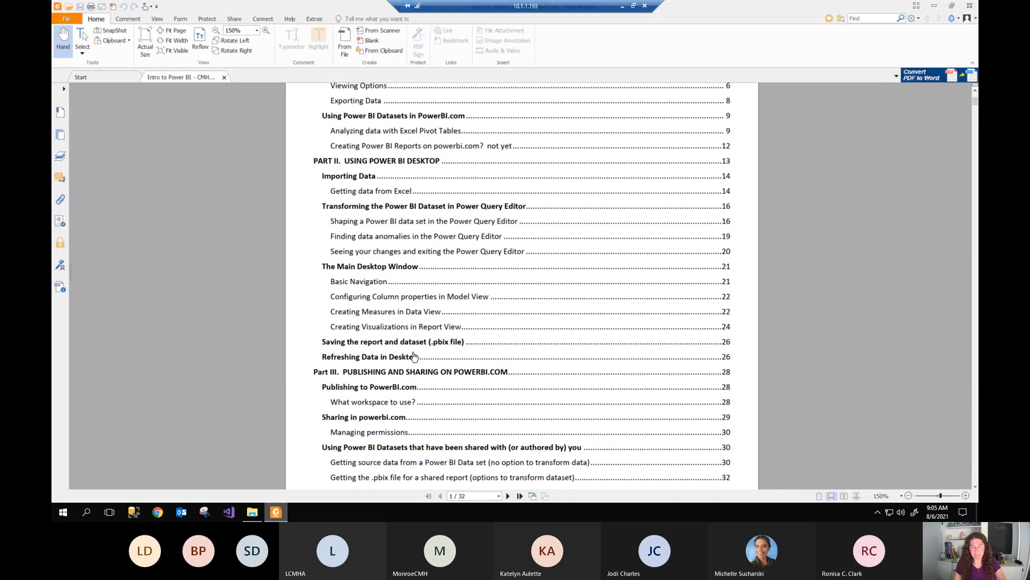
pyautogui.scroll(-1, 446, 348)
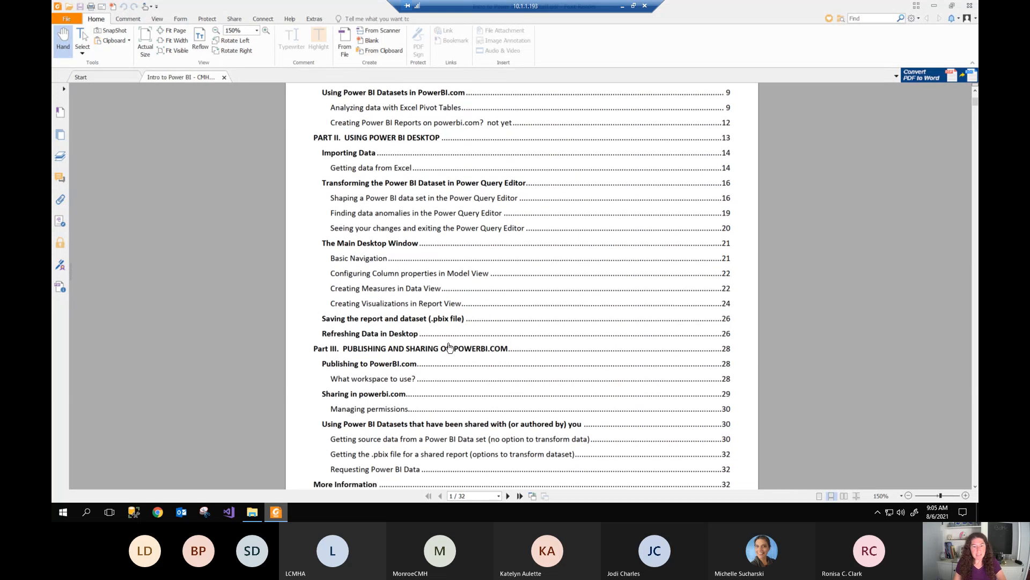
pyautogui.scroll(-1, 445, 347)
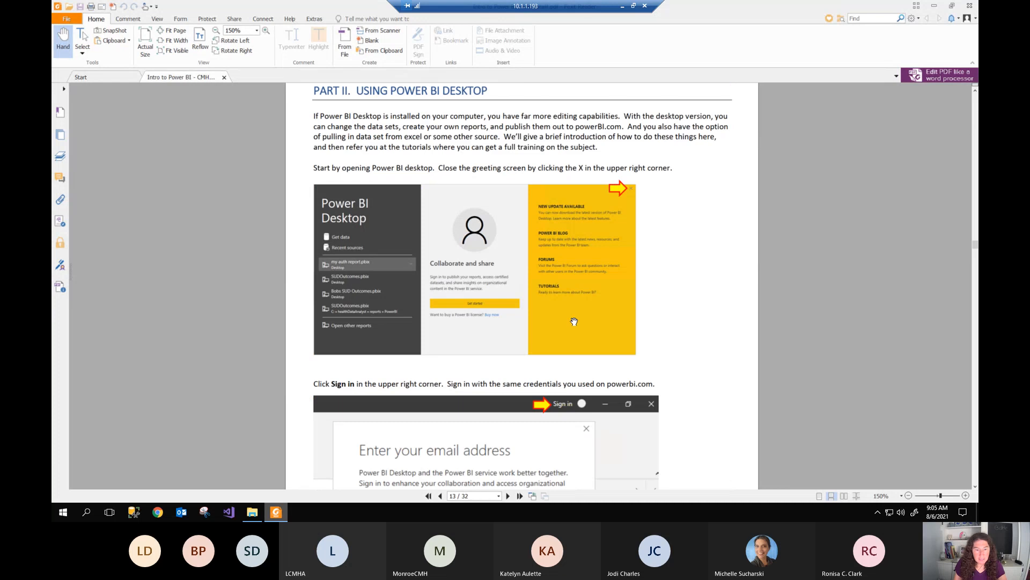
# Step: Launch Power BI Desktop from the Windows desktop and dismiss its greeting screen
pyautogui.rightClick(431, 518)
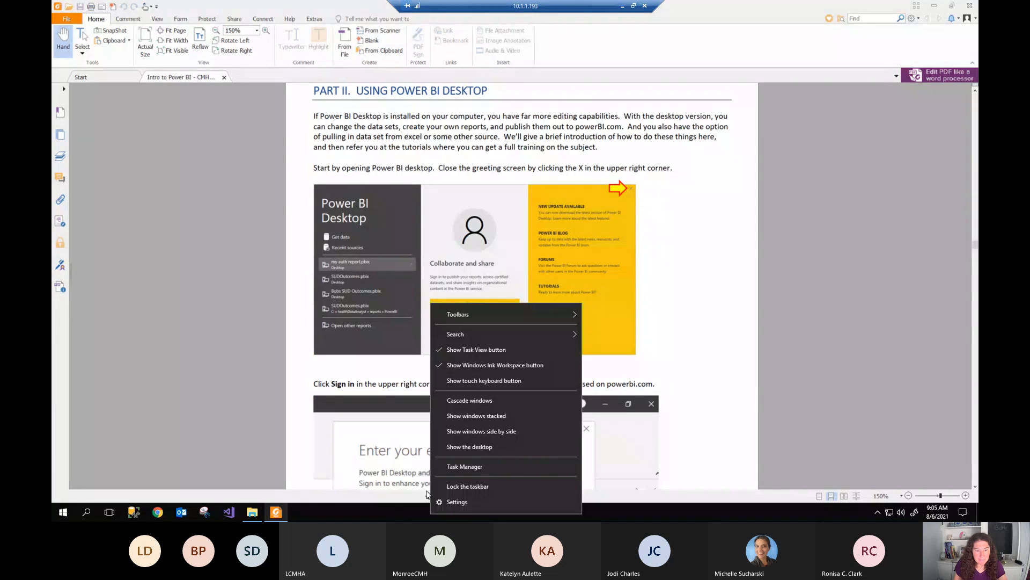
pyautogui.click(490, 445)
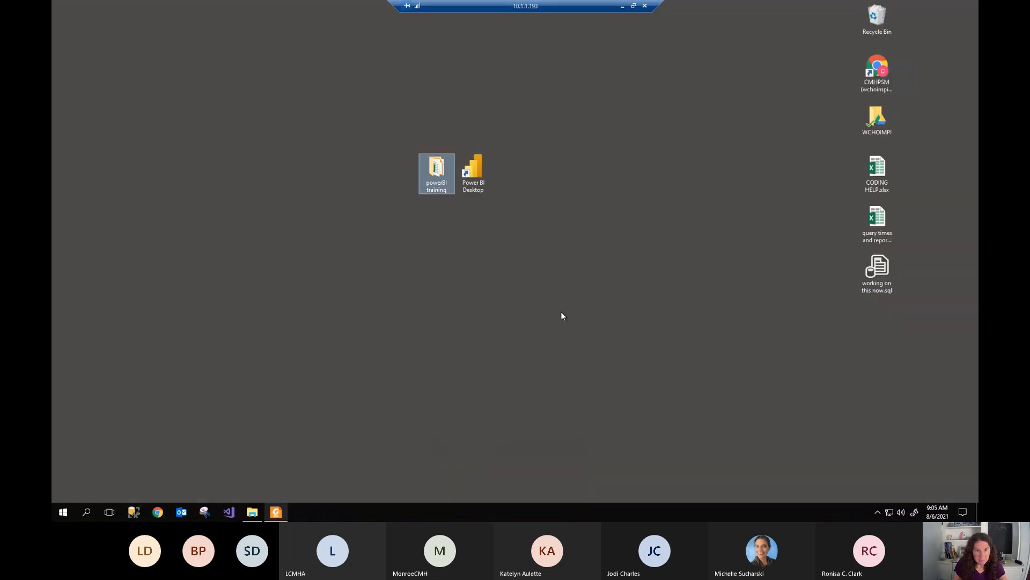
pyautogui.doubleClick(474, 171)
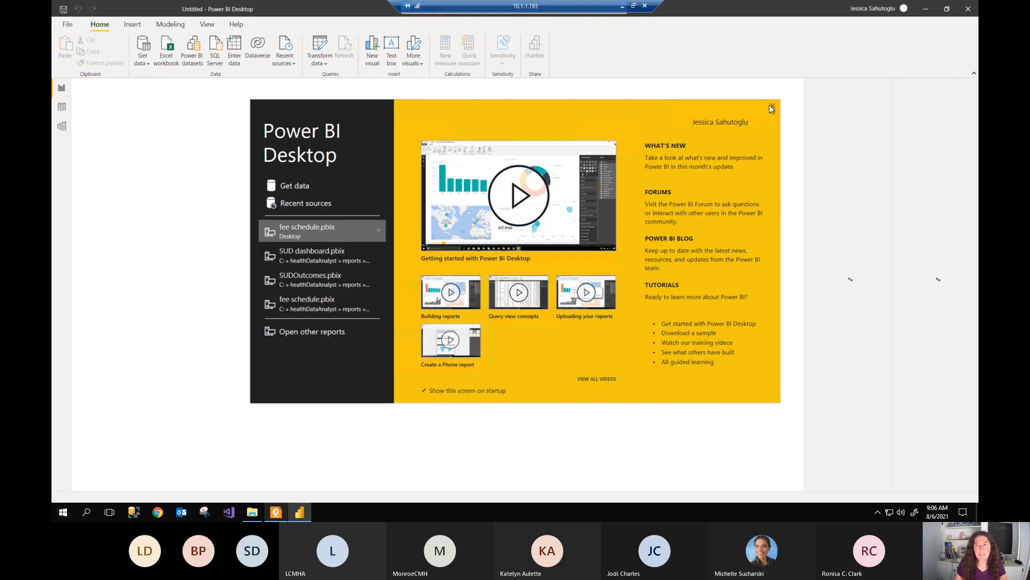
pyautogui.click(773, 106)
# Step: Return to the PDF guide and read the instructions for signing in and importing data from Excel
pyautogui.hotkey('alt', 'Tab')
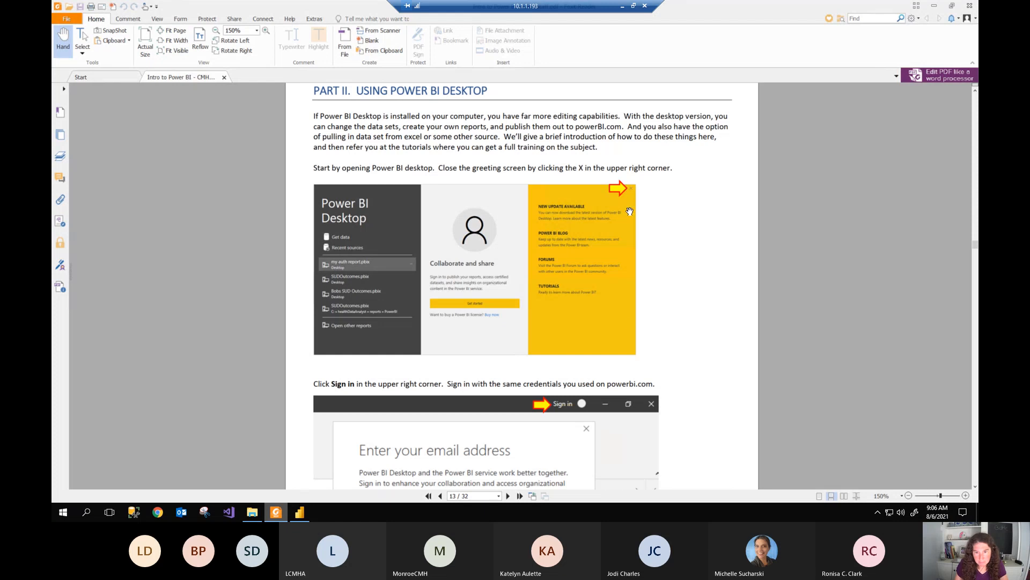
pyautogui.scroll(-2, 635, 321)
pyautogui.scroll(-5, 635, 321)
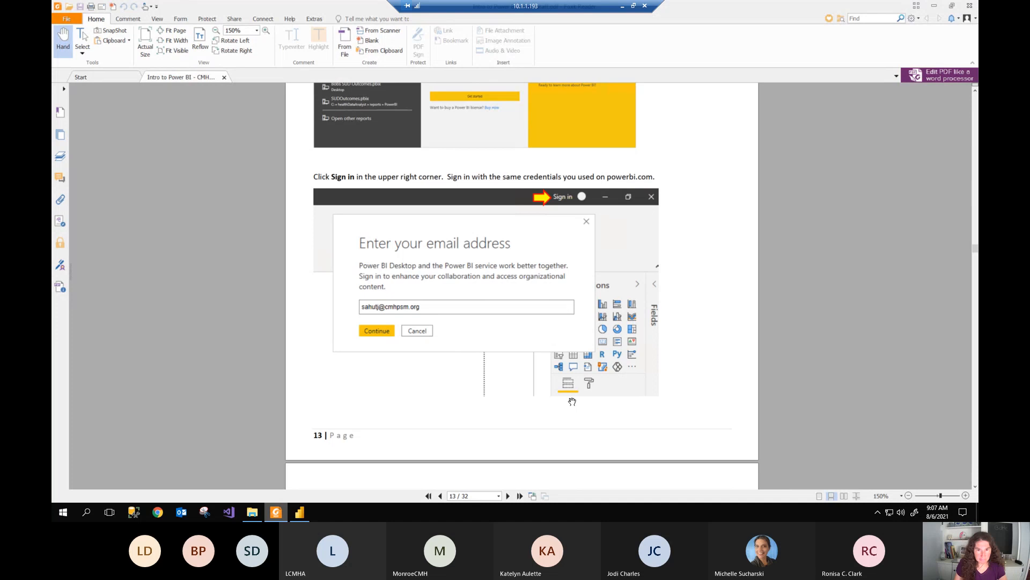
pyautogui.scroll(-3, 572, 401)
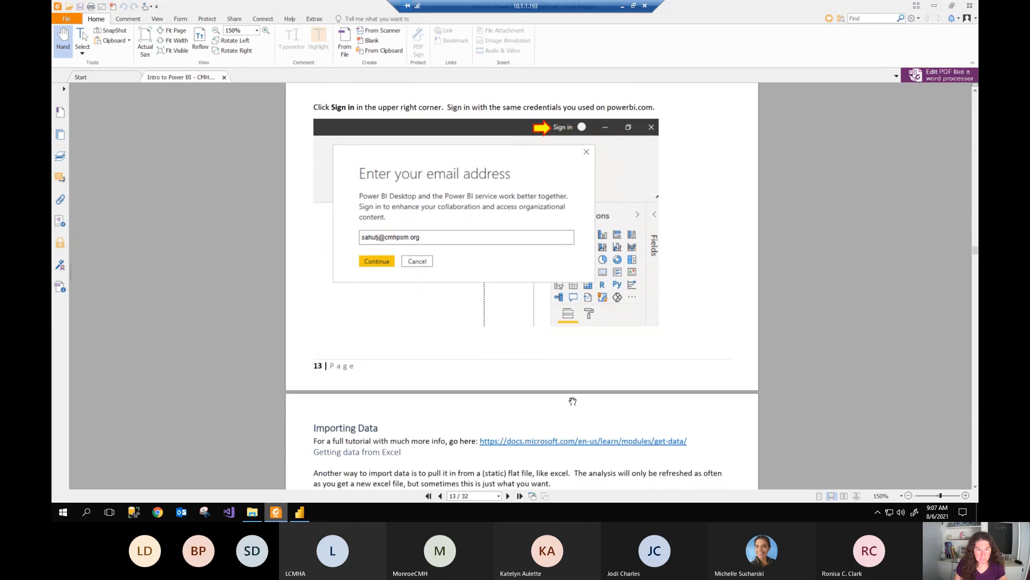
pyautogui.scroll(-10, 572, 401)
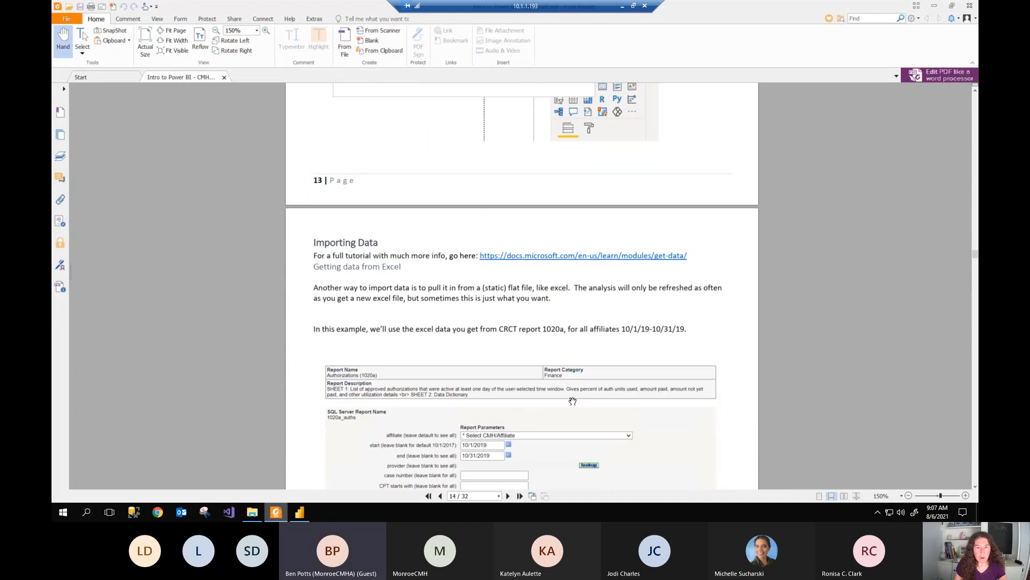
pyautogui.scroll(1, 573, 401)
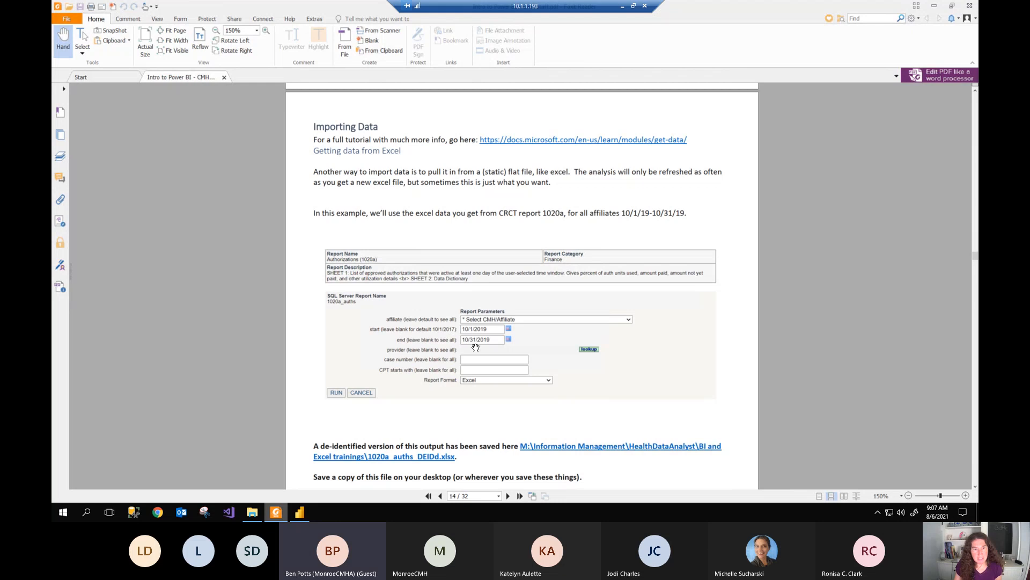
pyautogui.scroll(-2, 476, 348)
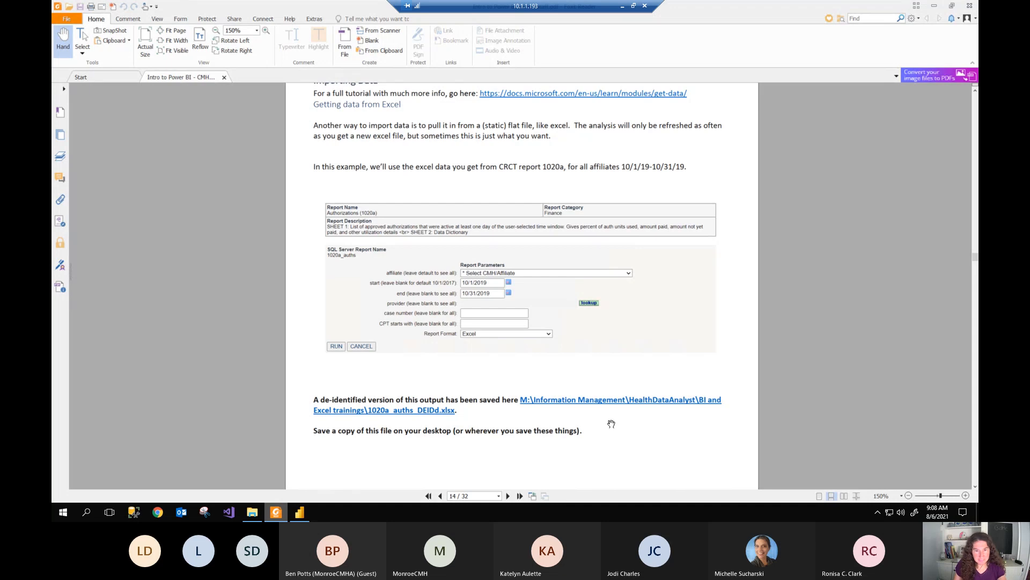
pyautogui.scroll(-5, 611, 424)
pyautogui.scroll(-6, 612, 424)
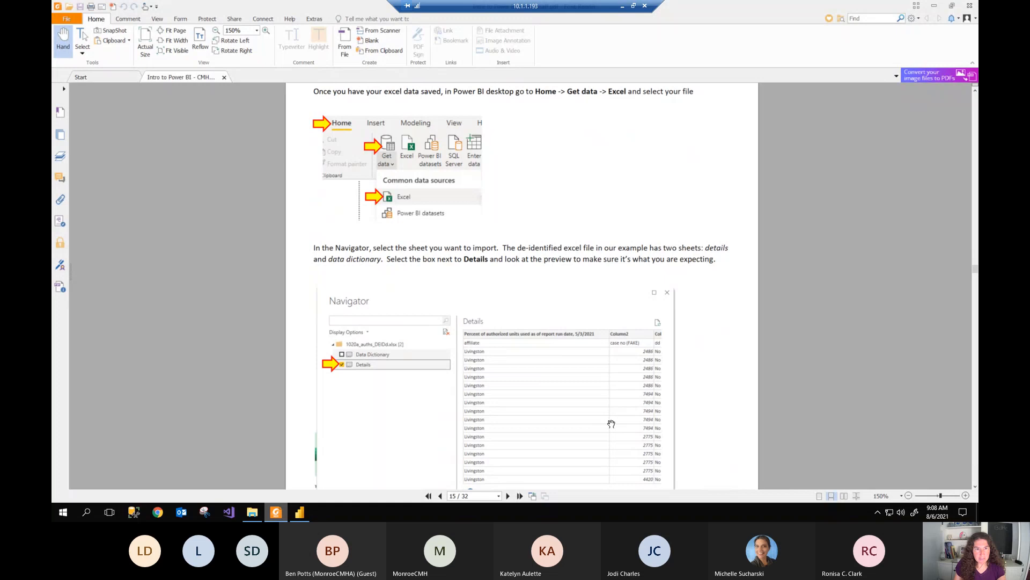
pyautogui.scroll(1, 612, 424)
# Step: Switch to Power BI Desktop and view the common data source types offered for getting data
pyautogui.hotkey('alt', 'Tab')
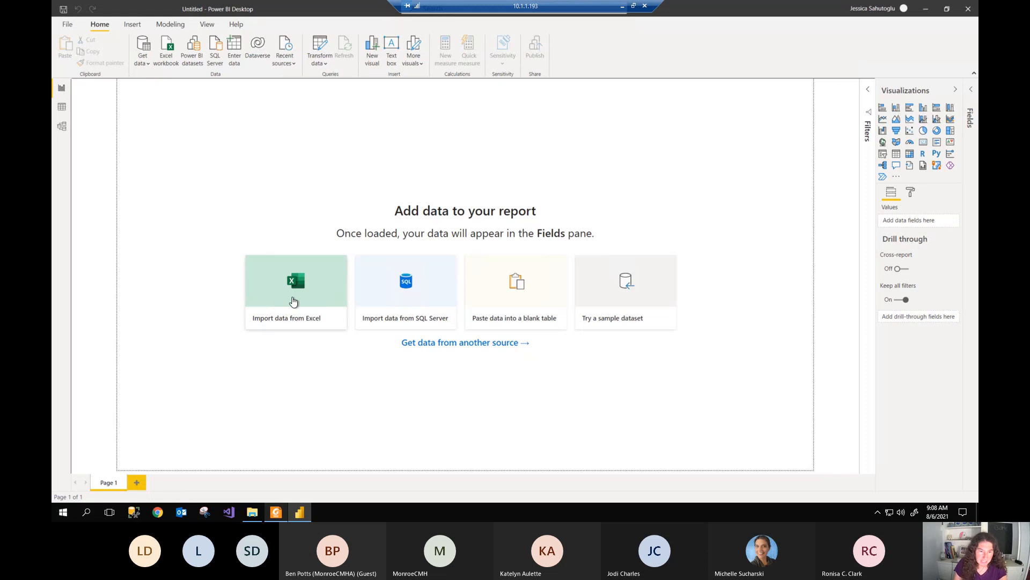
pyautogui.click(68, 26)
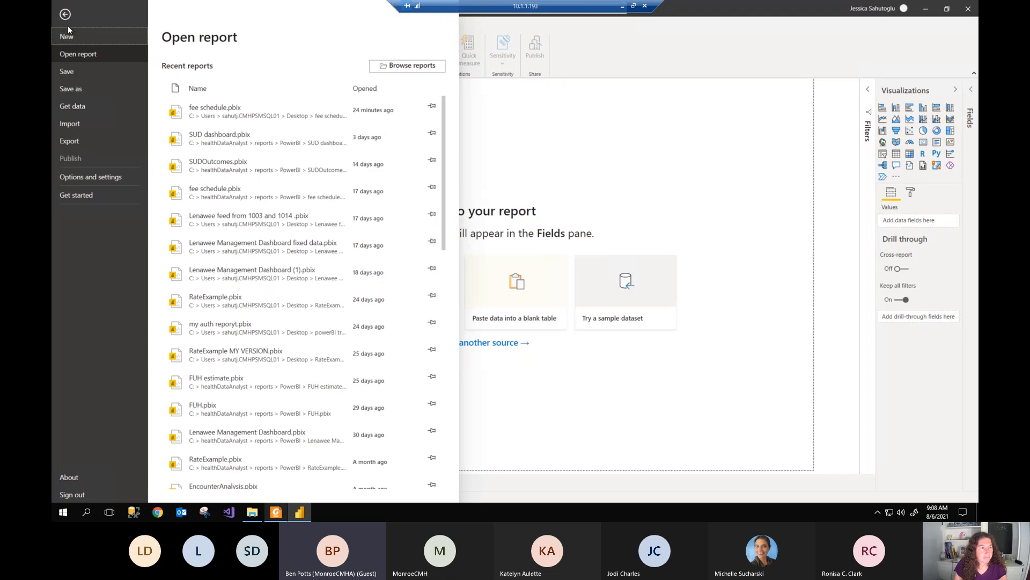
pyautogui.click(79, 107)
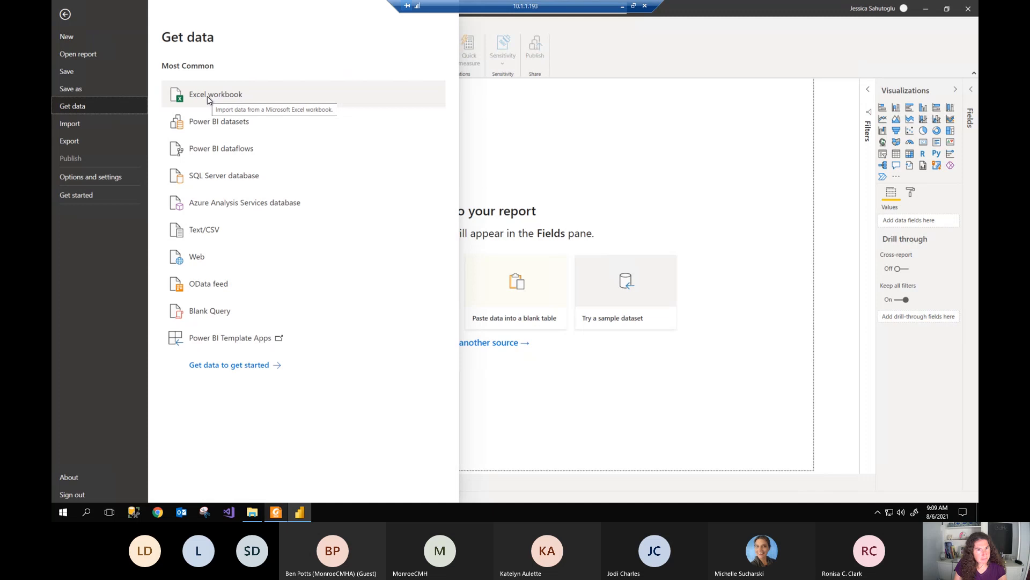
pyautogui.click(652, 80)
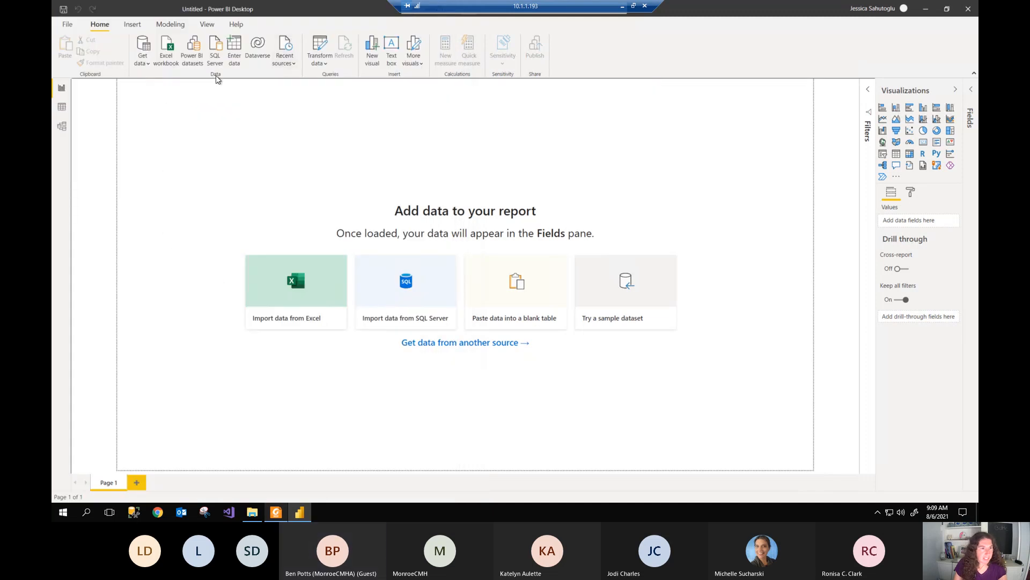
# Step: Connect to the Excel workbook 1020a_auths_DEIDd.xlsx in the powerBI training folder as the report's data source
pyautogui.click(166, 53)
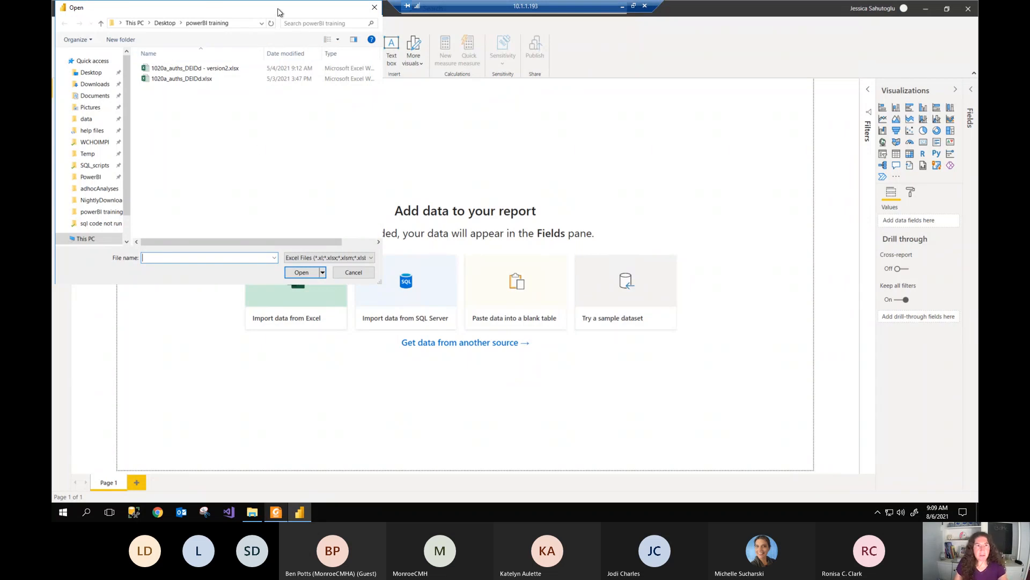
pyautogui.moveTo(278, 8); pyautogui.dragTo(392, 45)
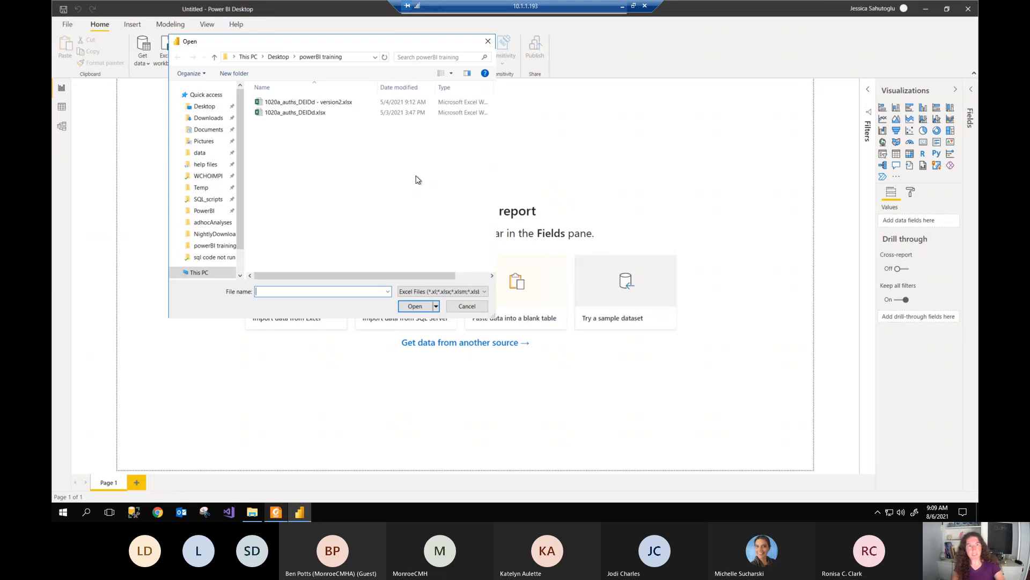
pyautogui.click(270, 112)
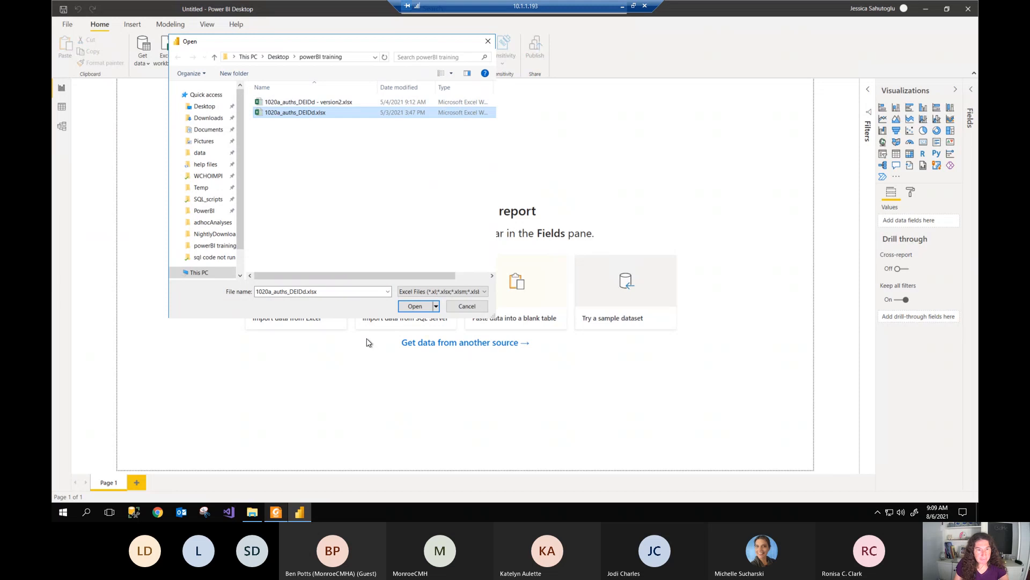
pyautogui.click(423, 310)
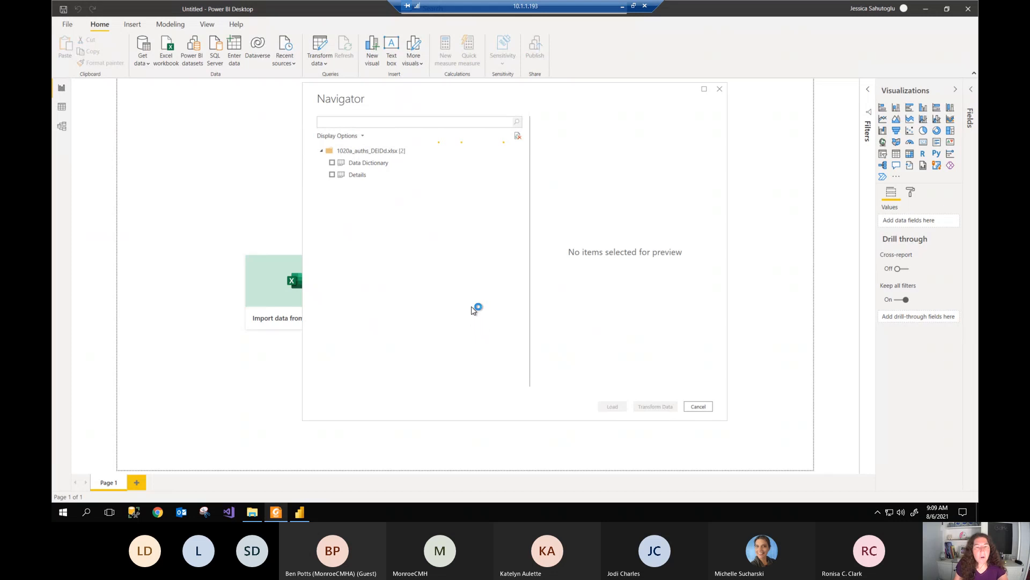
# Step: Preview the contents of the workbook's Data Dictionary and Details sheets
pyautogui.click(378, 164)
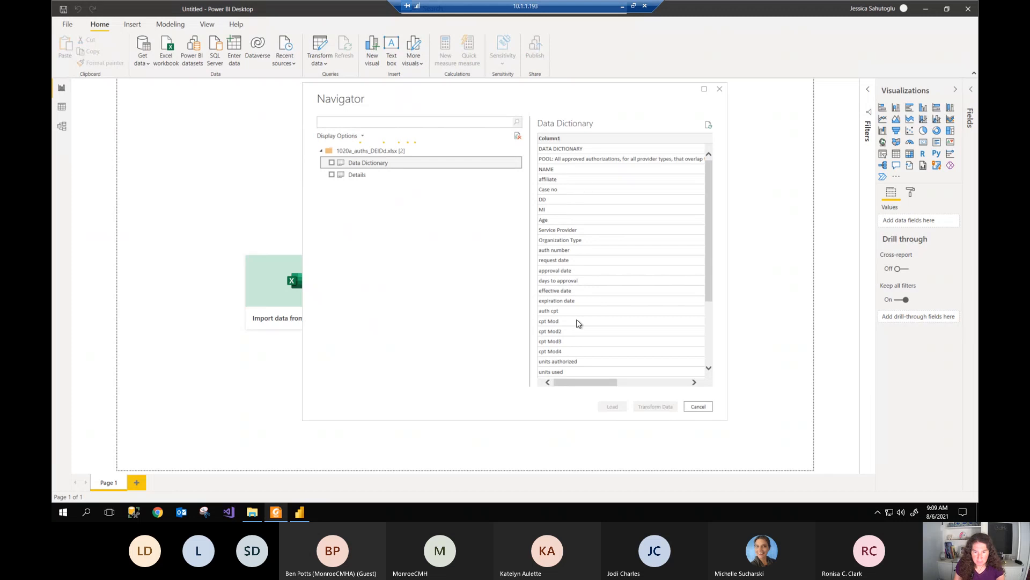
pyautogui.moveTo(573, 387)
pyautogui.mouseDown()
pyautogui.moveTo(652, 386)
pyautogui.moveTo(569, 383)
pyautogui.mouseUp()
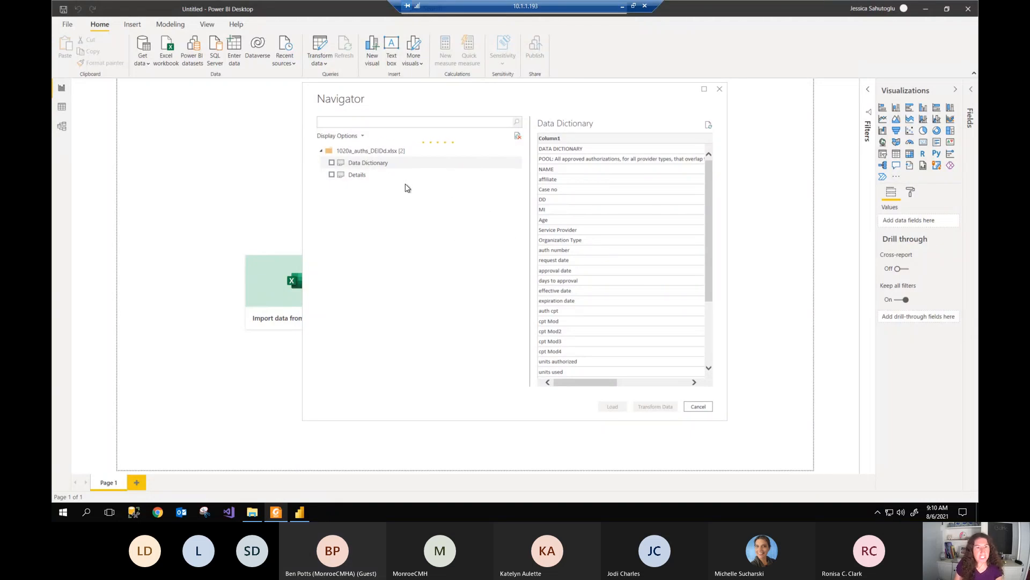
pyautogui.click(362, 177)
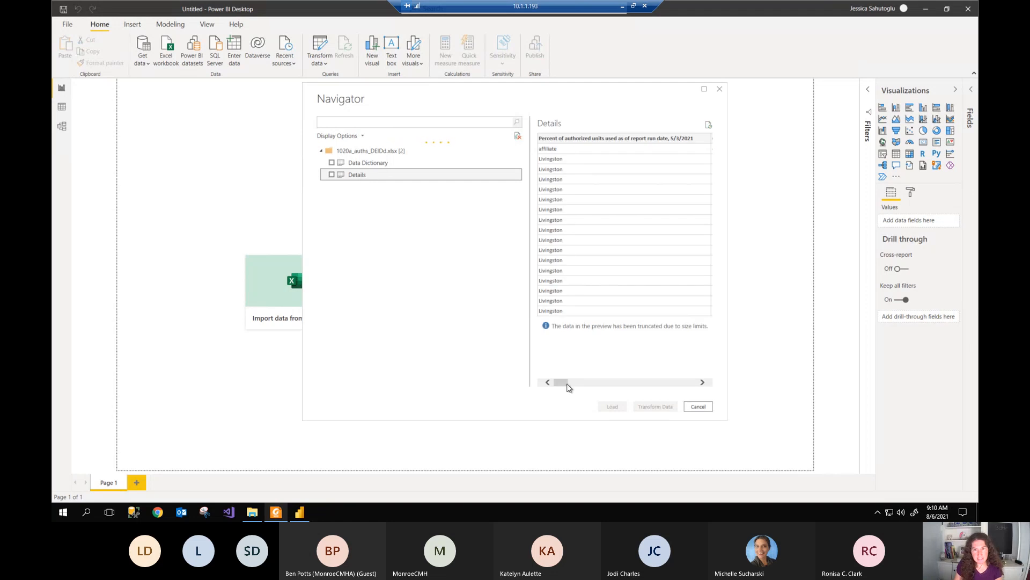
pyautogui.moveTo(569, 387); pyautogui.dragTo(542, 384)
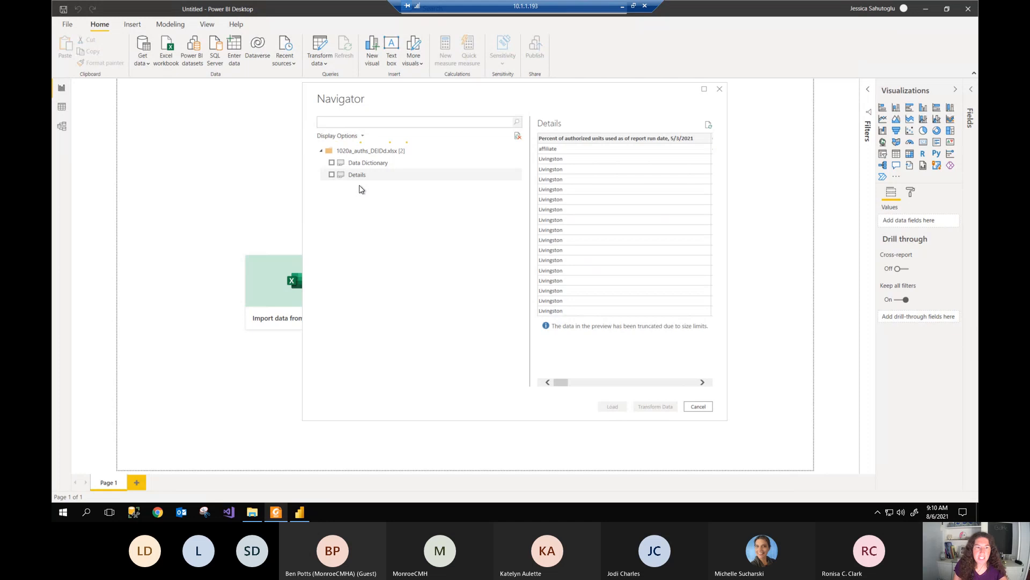
# Step: Bring only the Details sheet into Power Query Editor for transformation and use its first row as headers
pyautogui.click(331, 175)
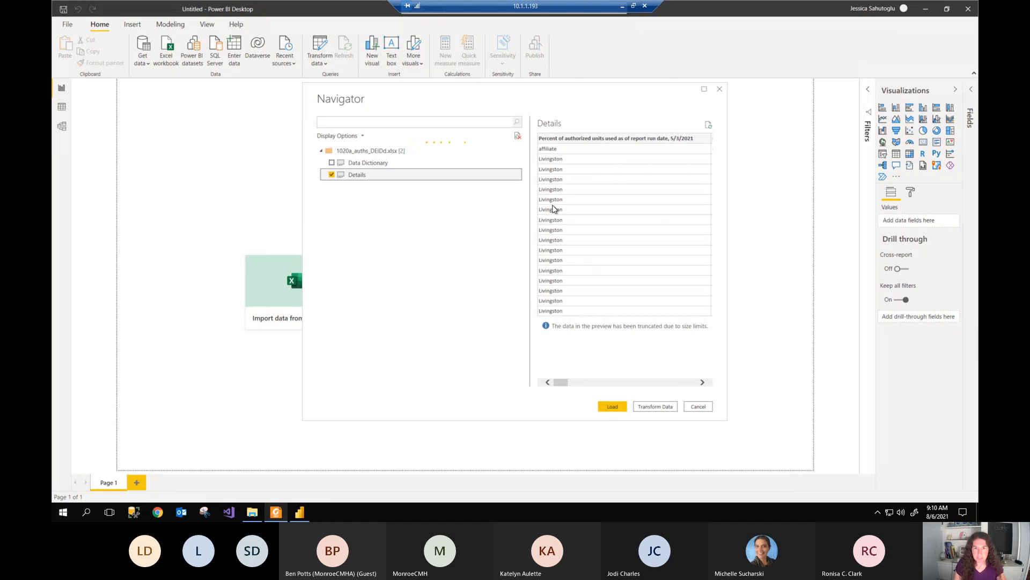
pyautogui.click(655, 409)
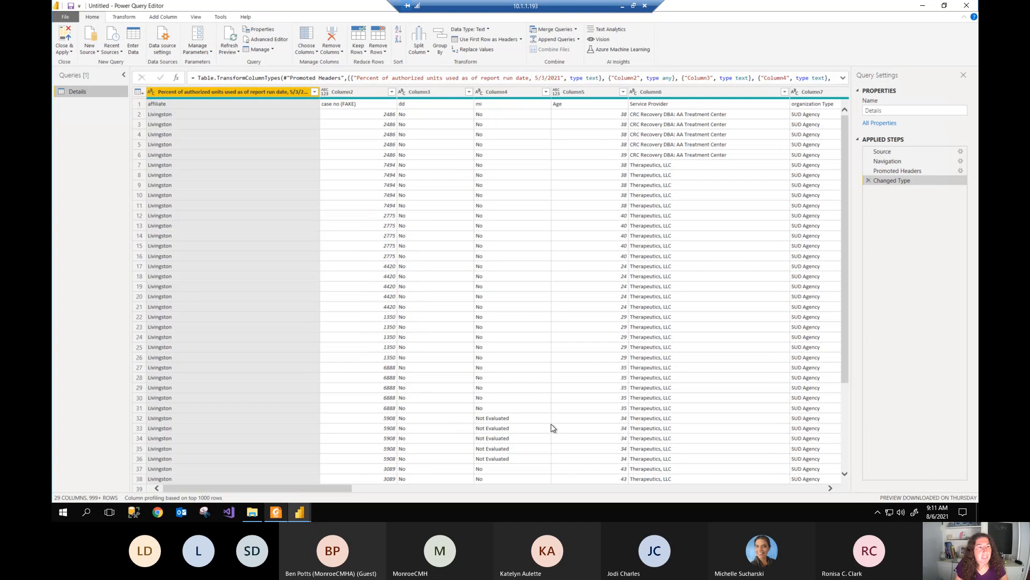
pyautogui.click(469, 42)
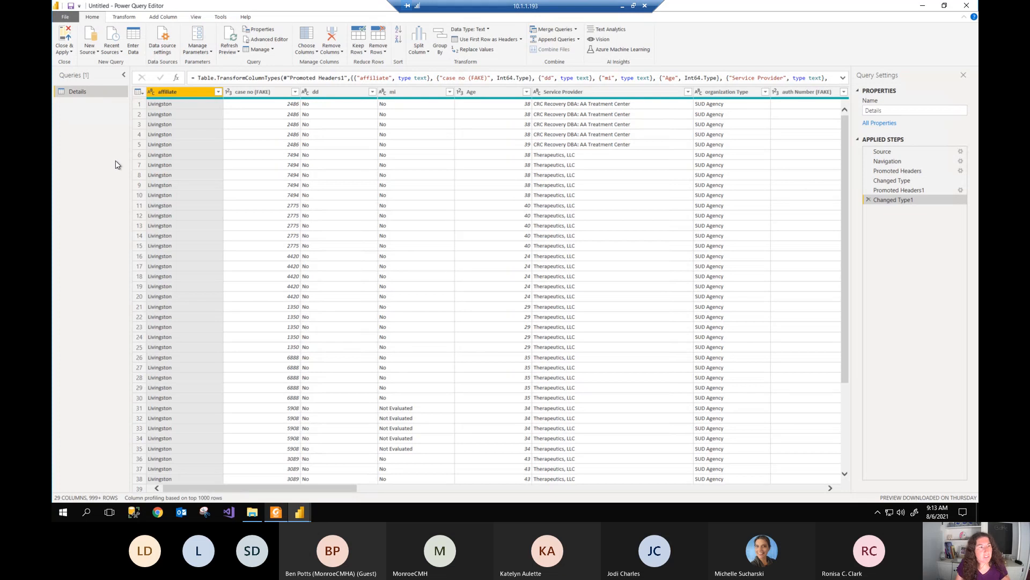
# Step: Rename the Details query as crct rpt 1020a
pyautogui.rightClick(84, 94)
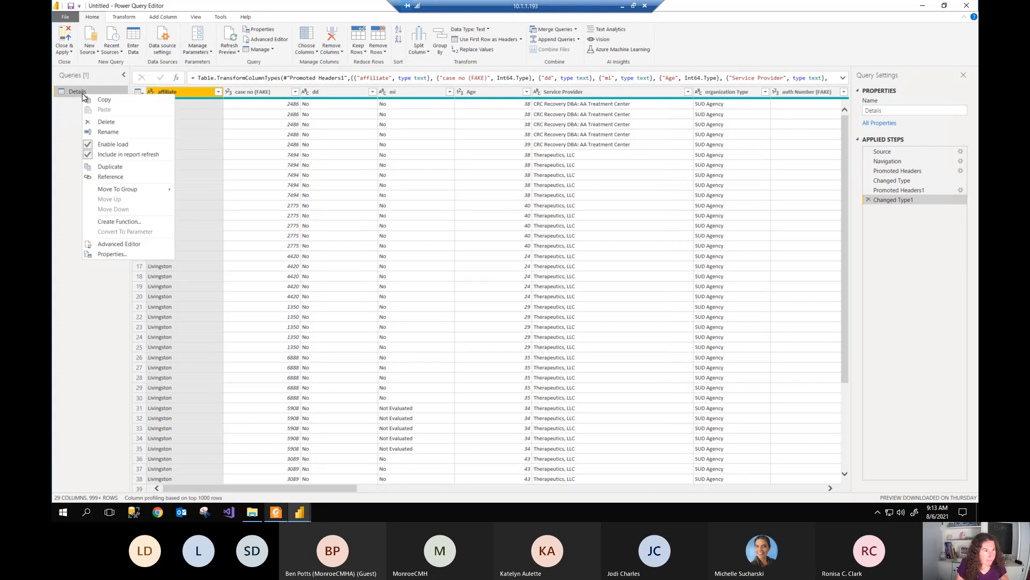
pyautogui.click(104, 131)
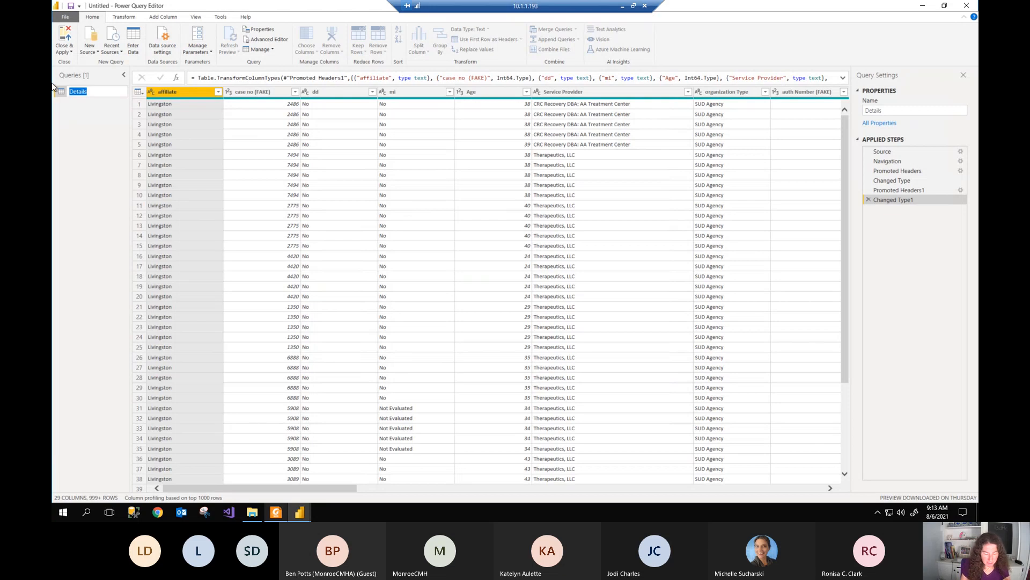
pyautogui.write('crct rpt')
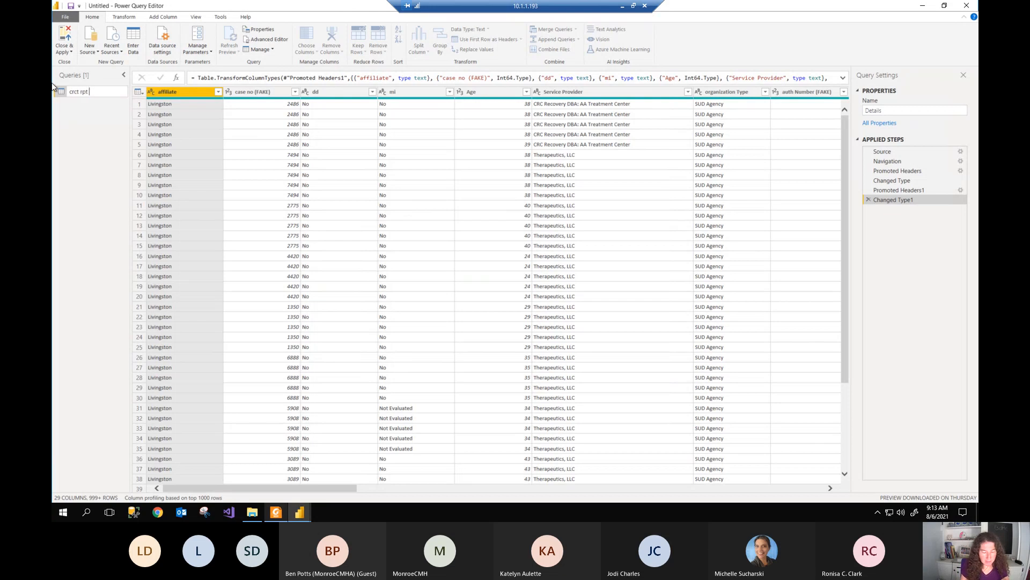
pyautogui.write(' 1020a')
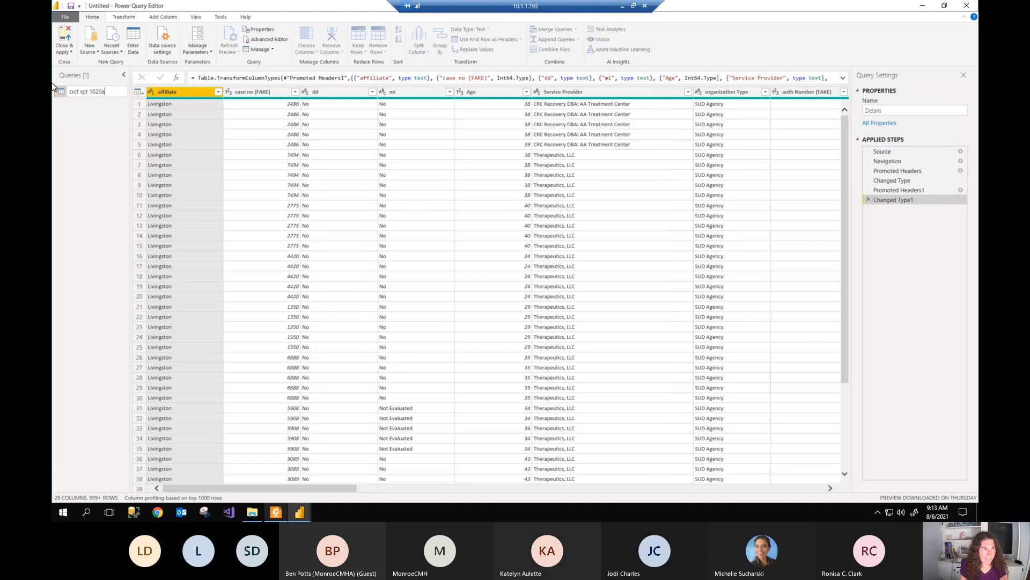
pyautogui.click(99, 111)
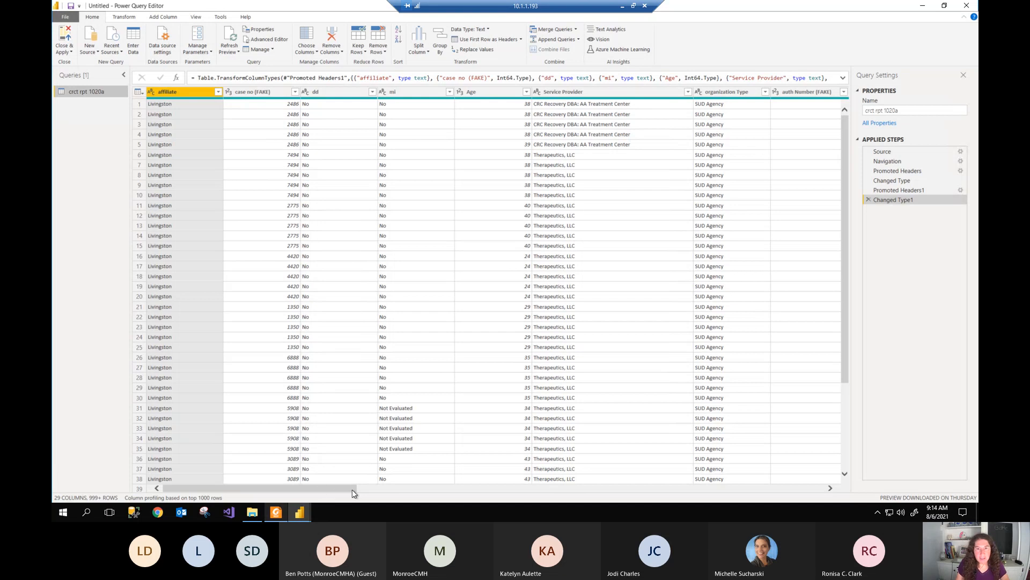
# Step: Change the pct Units Used column's data type to Percentage, replacing the current type conversion
pyautogui.moveTo(354, 493); pyautogui.dragTo(437, 493)
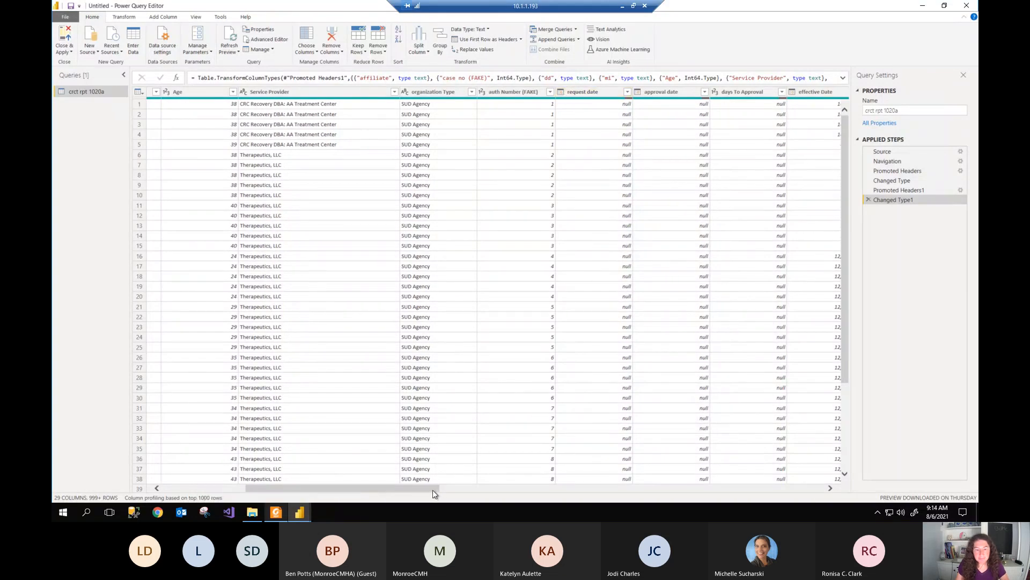
pyautogui.moveTo(524, 494); pyautogui.dragTo(689, 487)
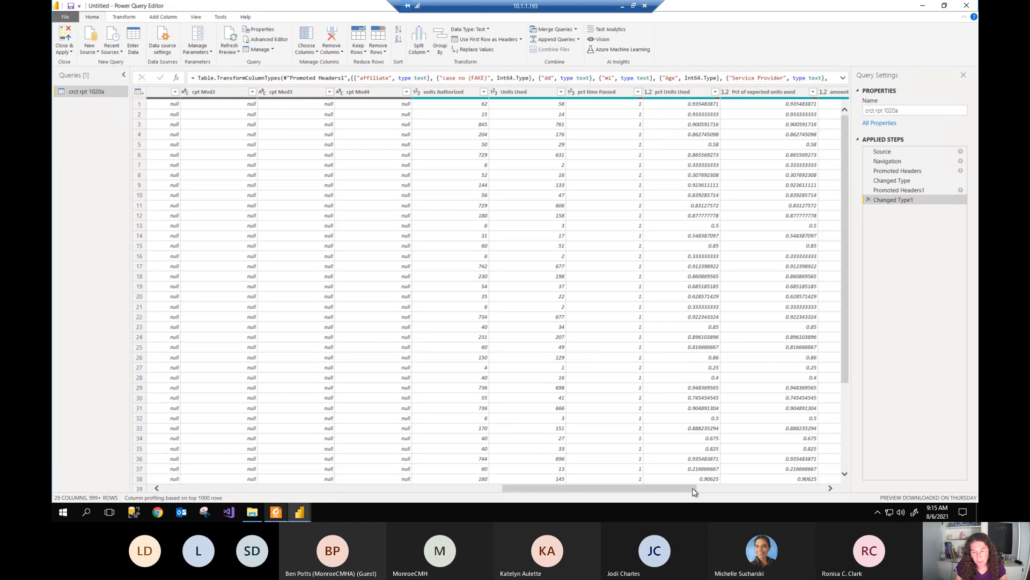
pyautogui.moveTo(695, 490); pyautogui.dragTo(750, 494)
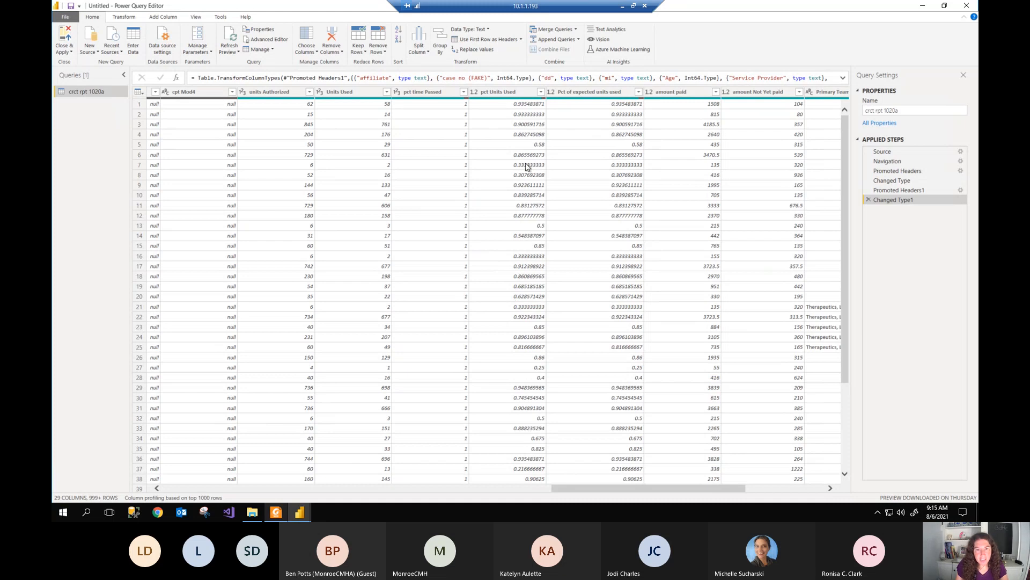
pyautogui.click(474, 92)
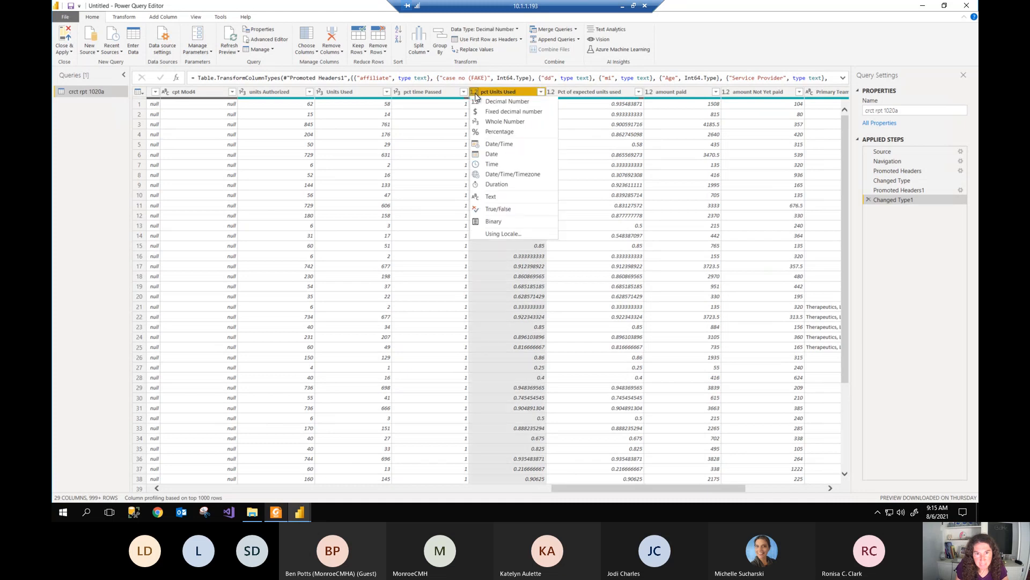
pyautogui.click(505, 133)
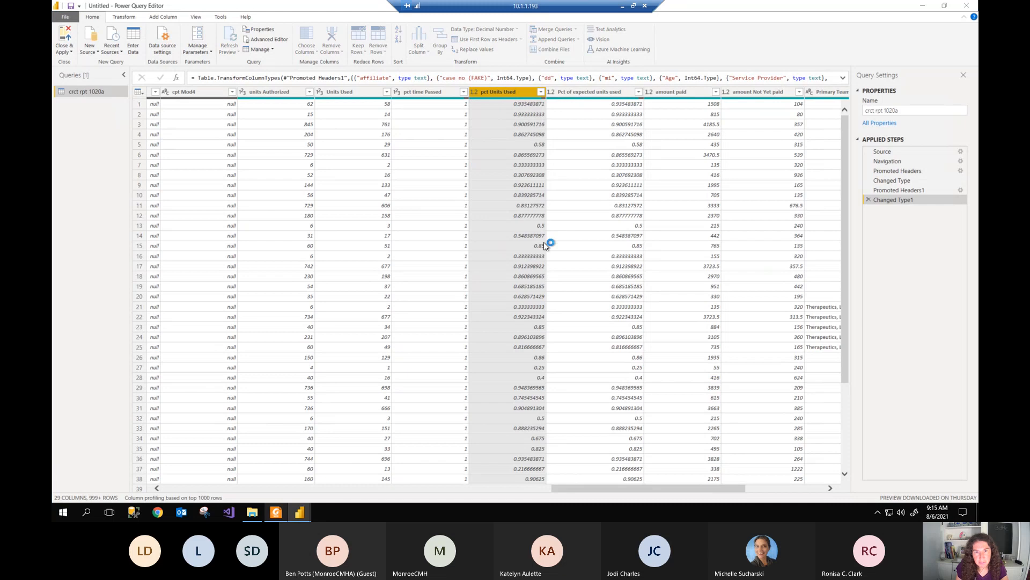
pyautogui.click(509, 278)
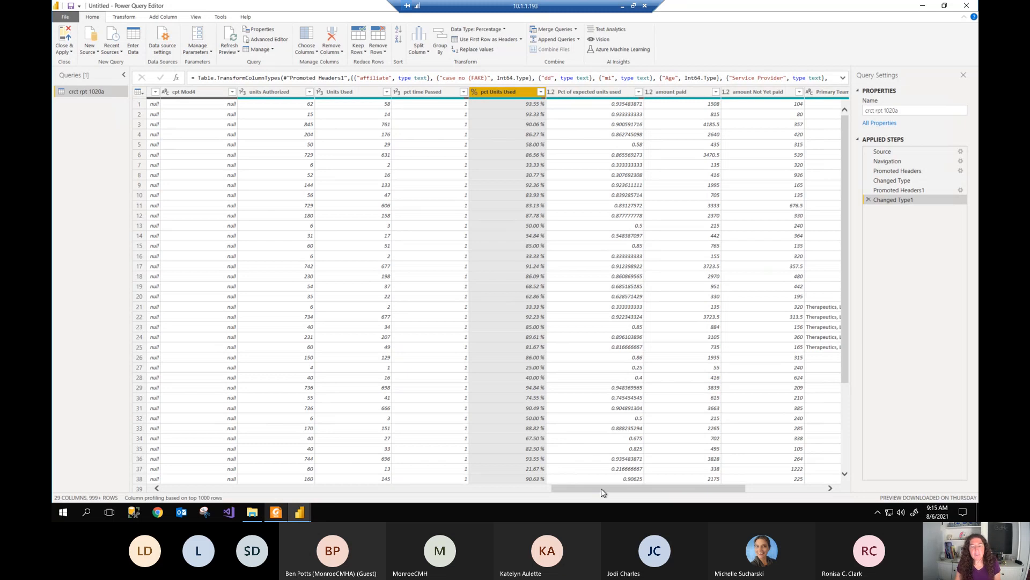
# Step: Look over the data type options available for the effective Date column without changing its type
pyautogui.moveTo(602, 492); pyautogui.dragTo(362, 477)
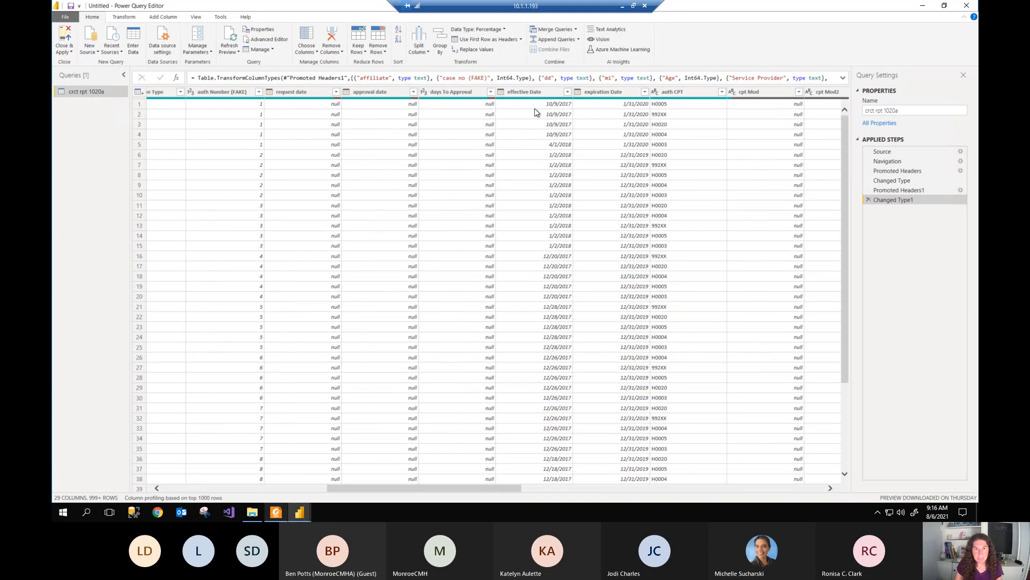
pyautogui.click(501, 92)
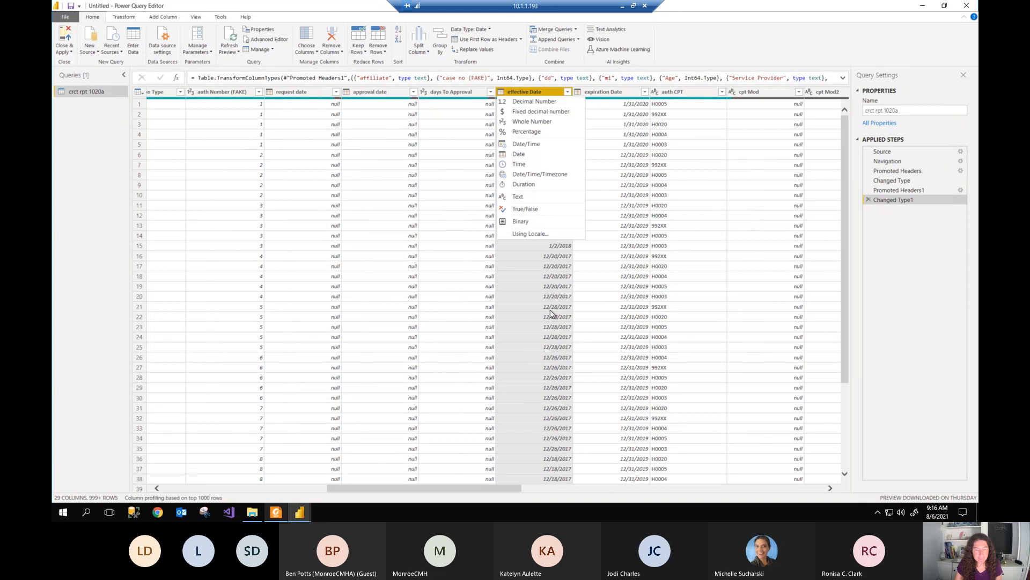
pyautogui.click(552, 294)
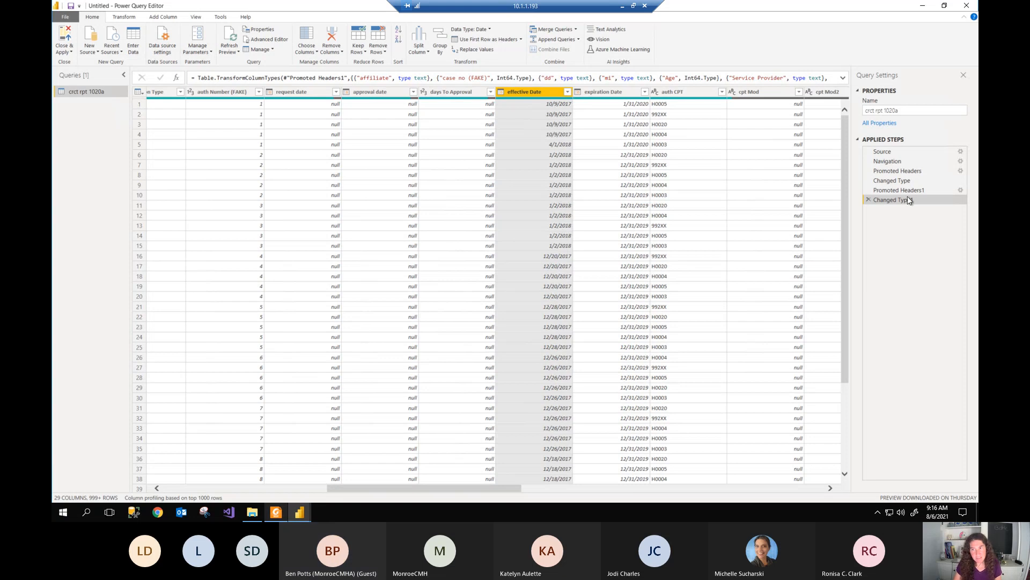
pyautogui.moveTo(519, 492); pyautogui.dragTo(824, 499)
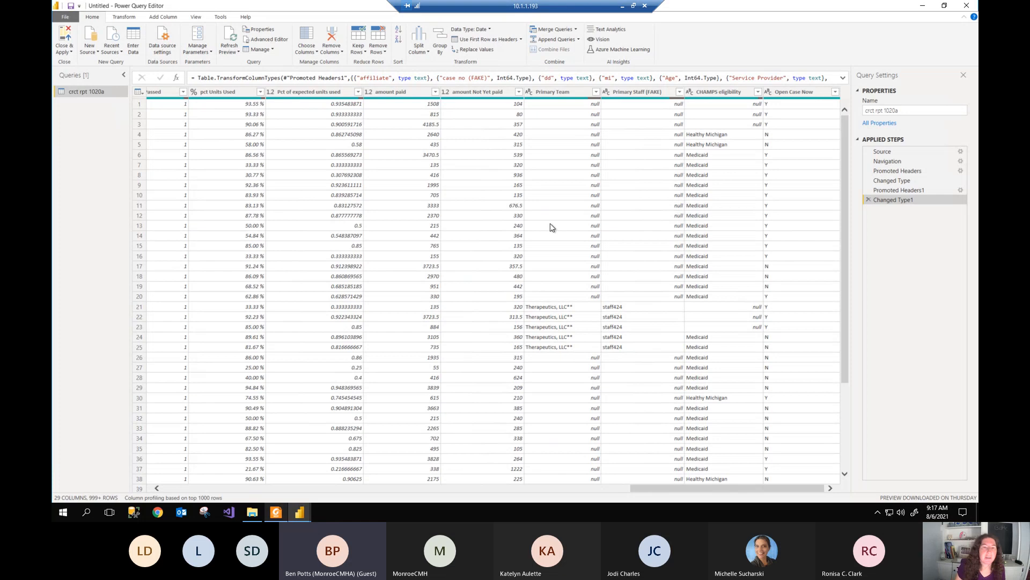
pyautogui.click(358, 91)
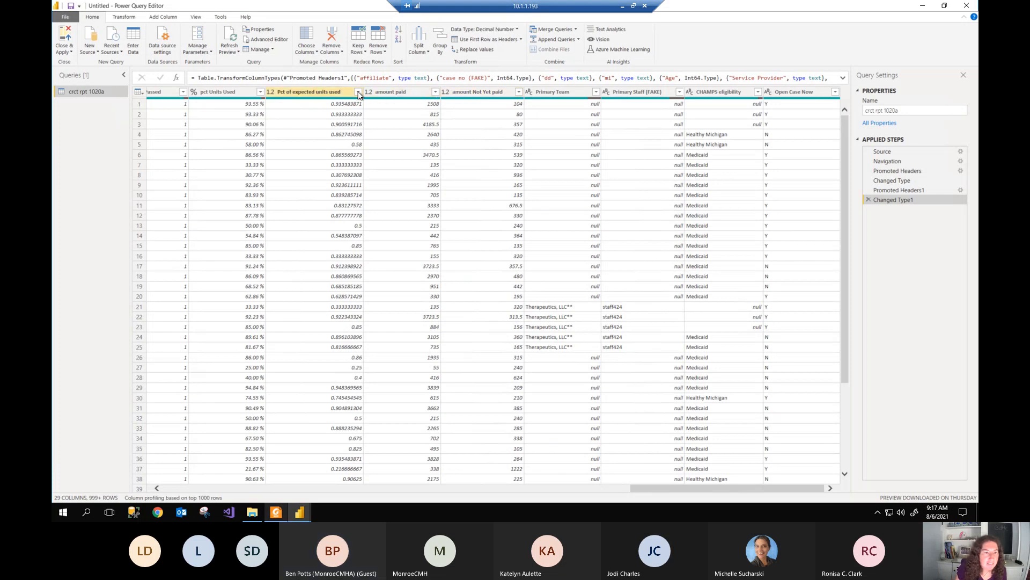
pyautogui.click(410, 133)
pyautogui.click(271, 94)
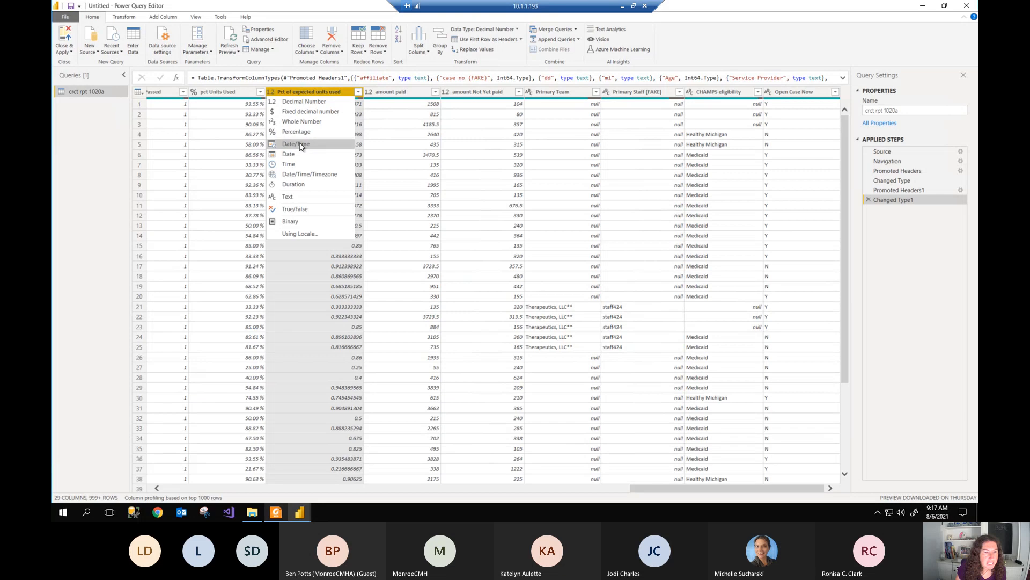
pyautogui.click(302, 131)
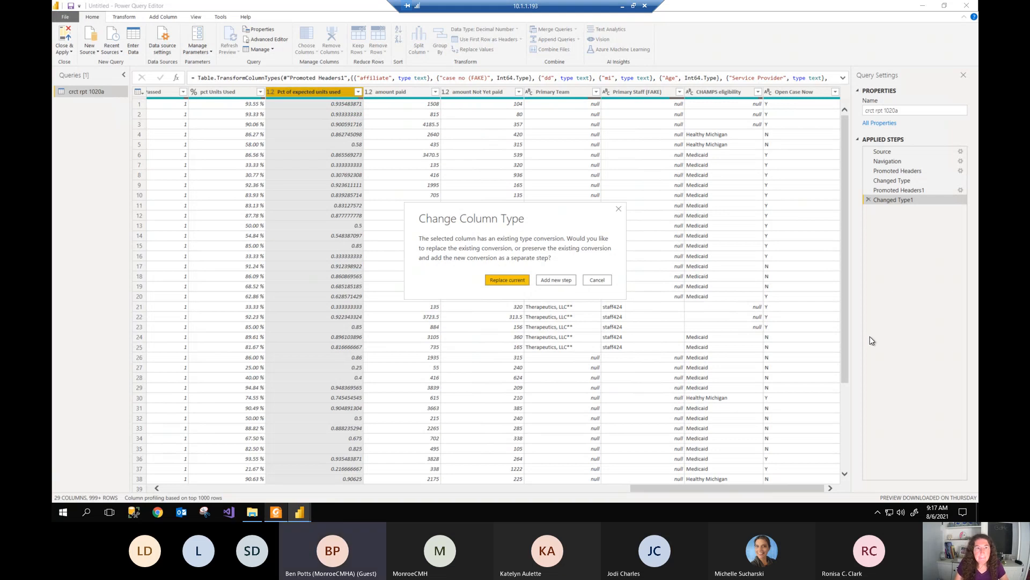
pyautogui.click(619, 208)
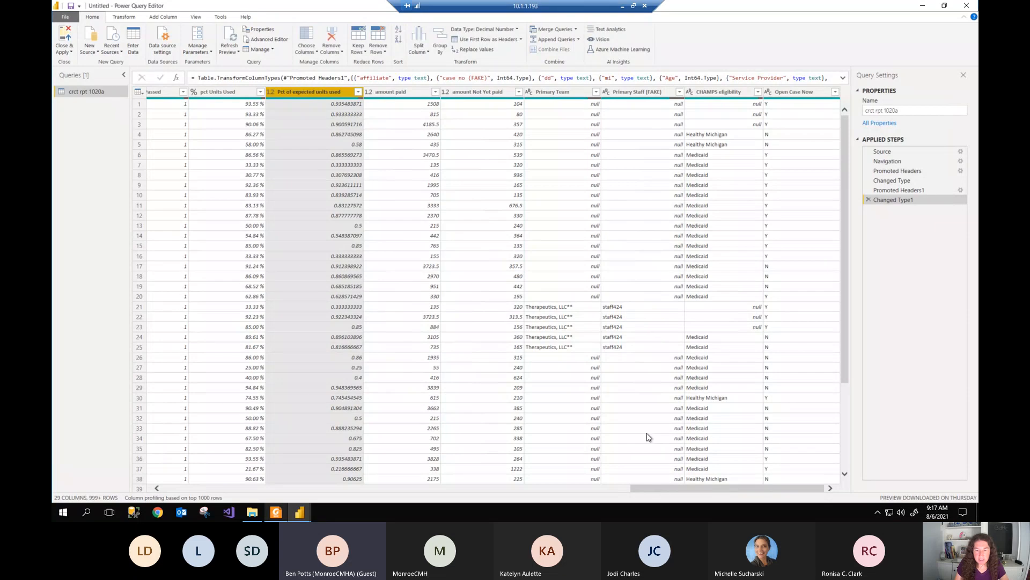
# Step: Review the distinct values in the organization Type column's filter list without applying a filter
pyautogui.moveTo(640, 485); pyautogui.dragTo(572, 490)
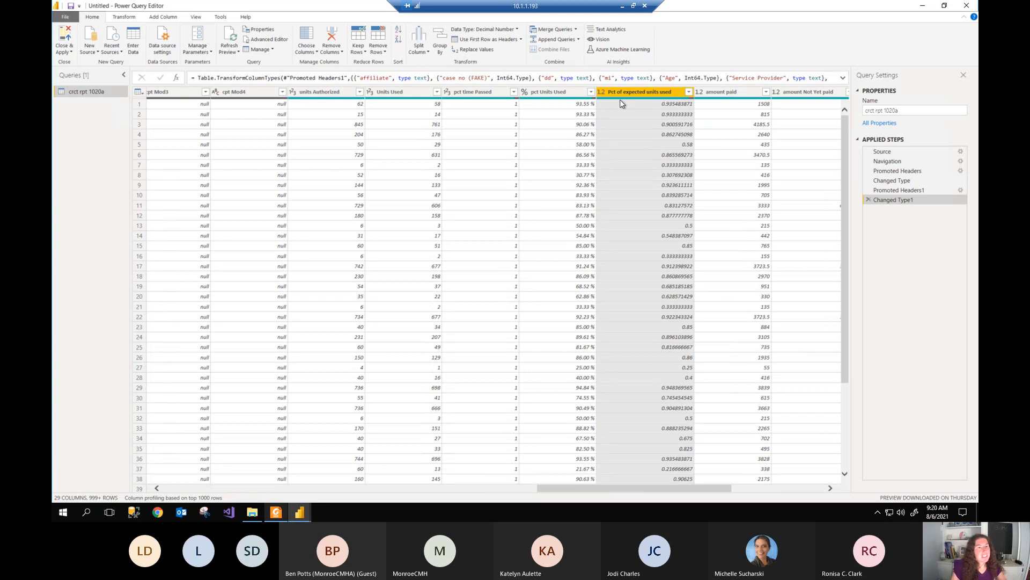
pyautogui.moveTo(557, 490); pyautogui.dragTo(160, 492)
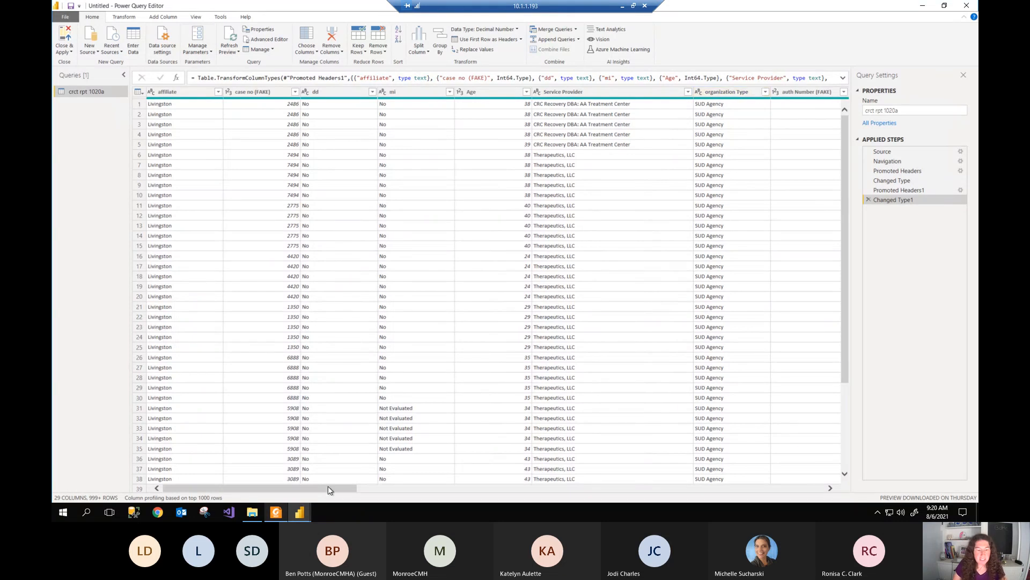
pyautogui.moveTo(342, 490); pyautogui.dragTo(403, 486)
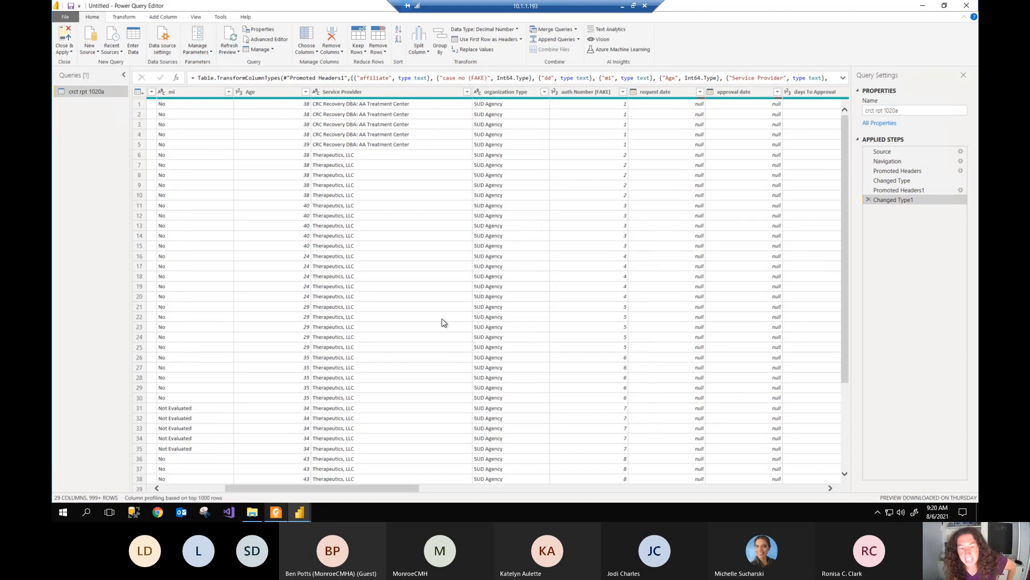
pyautogui.click(545, 92)
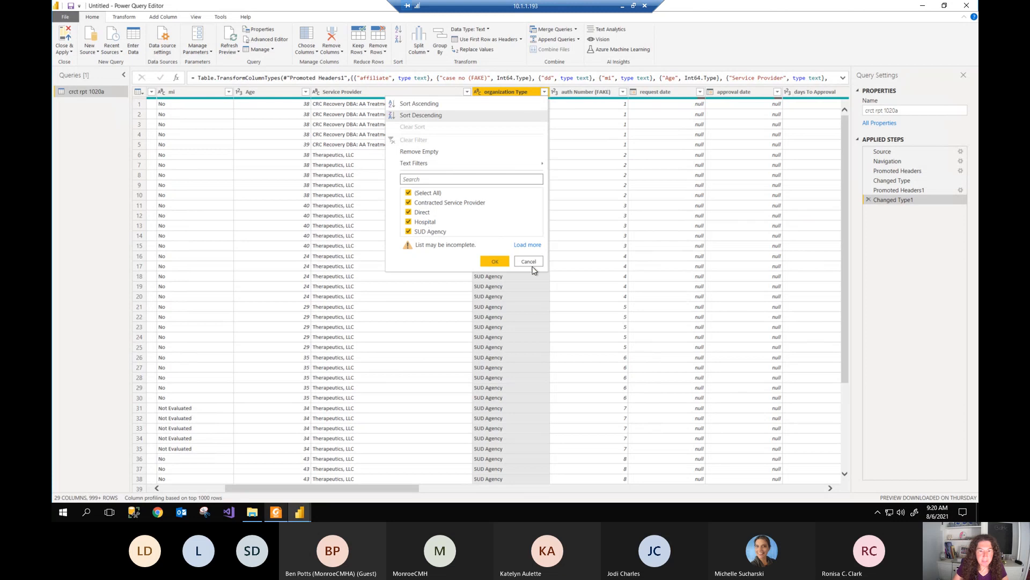
pyautogui.click(665, 310)
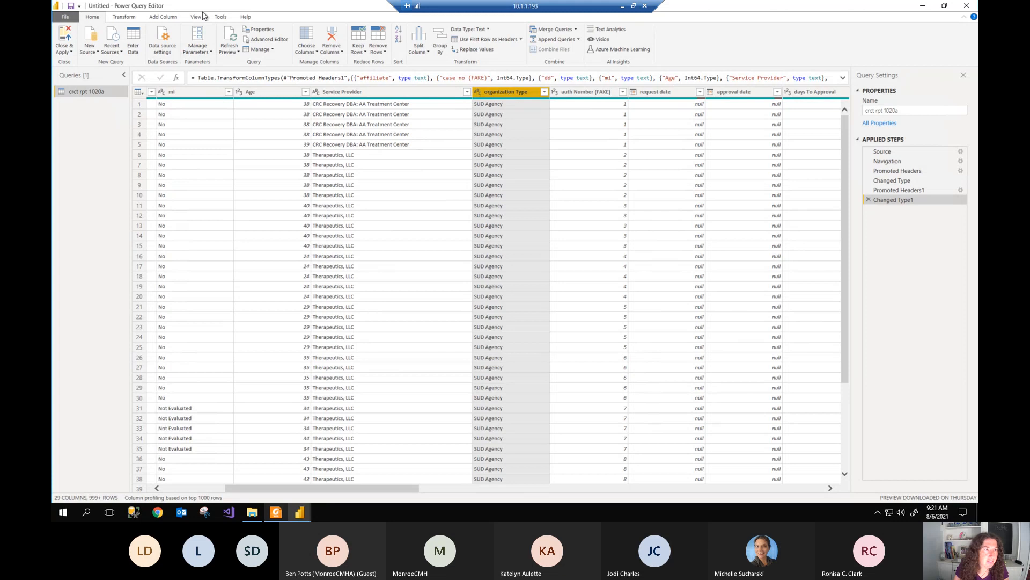
# Step: Start a new conditional column named SUD or MH
pyautogui.click(161, 18)
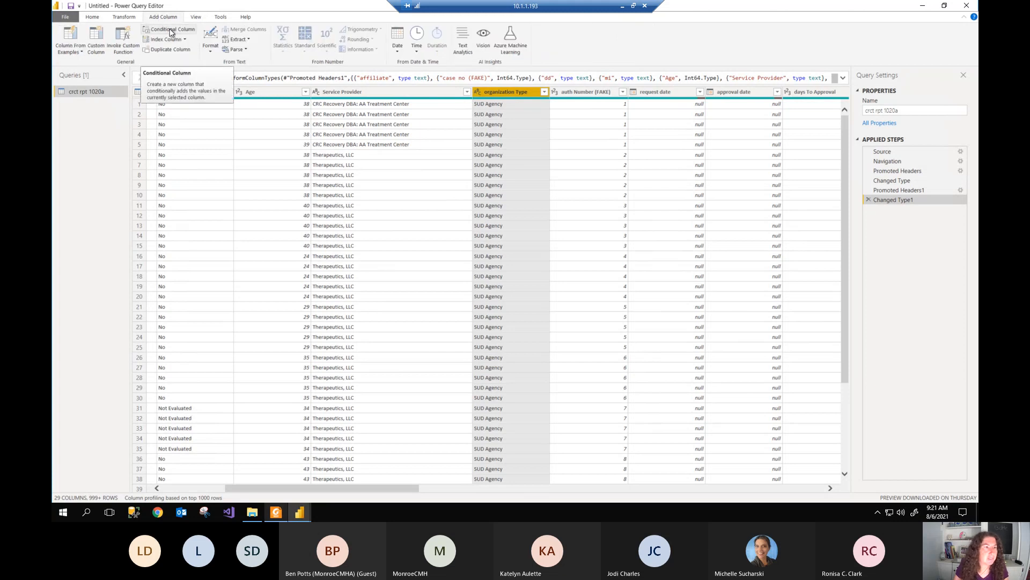
pyautogui.click(171, 31)
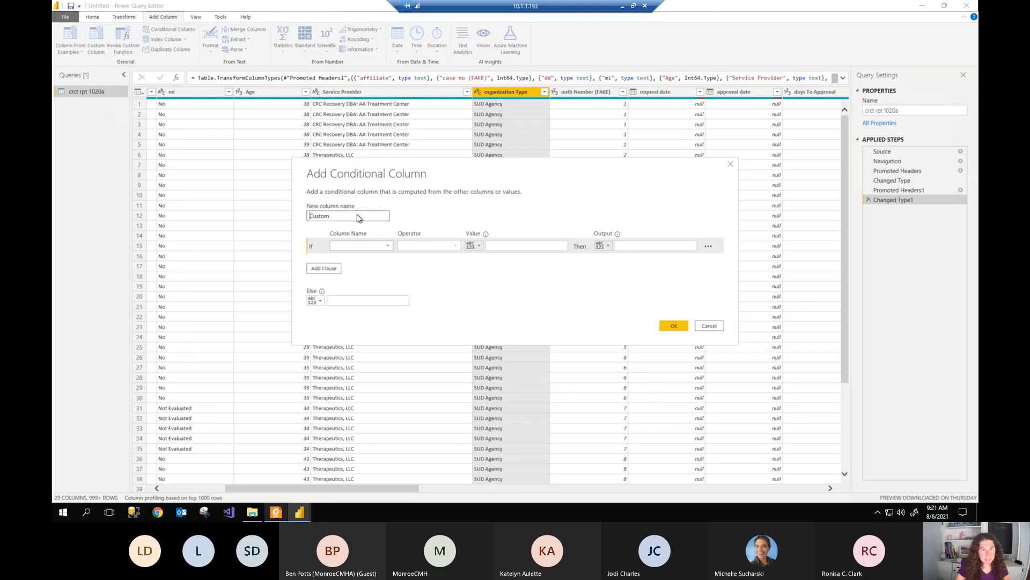
pyautogui.moveTo(330, 217); pyautogui.dragTo(285, 214)
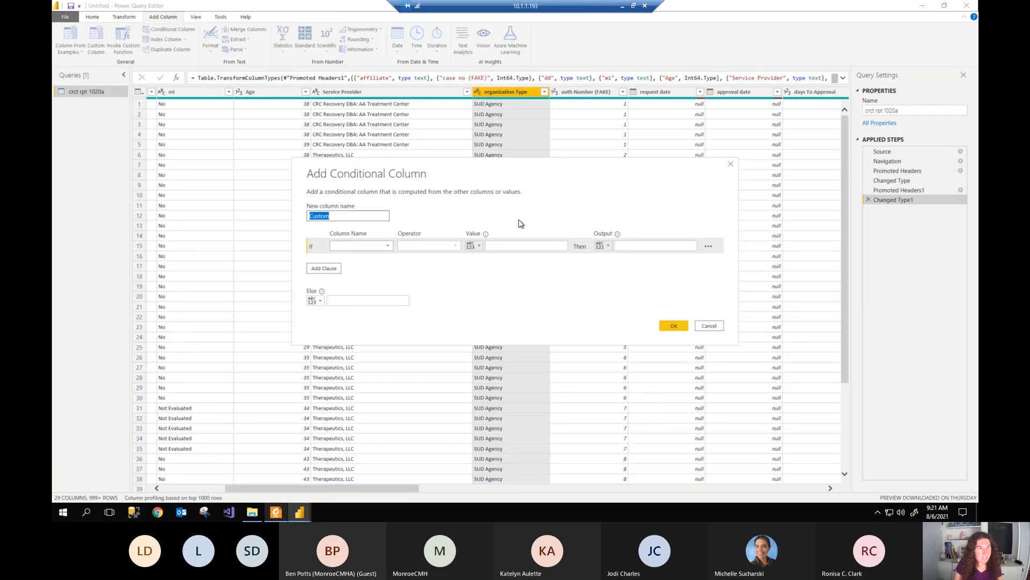
pyautogui.write('SUD or')
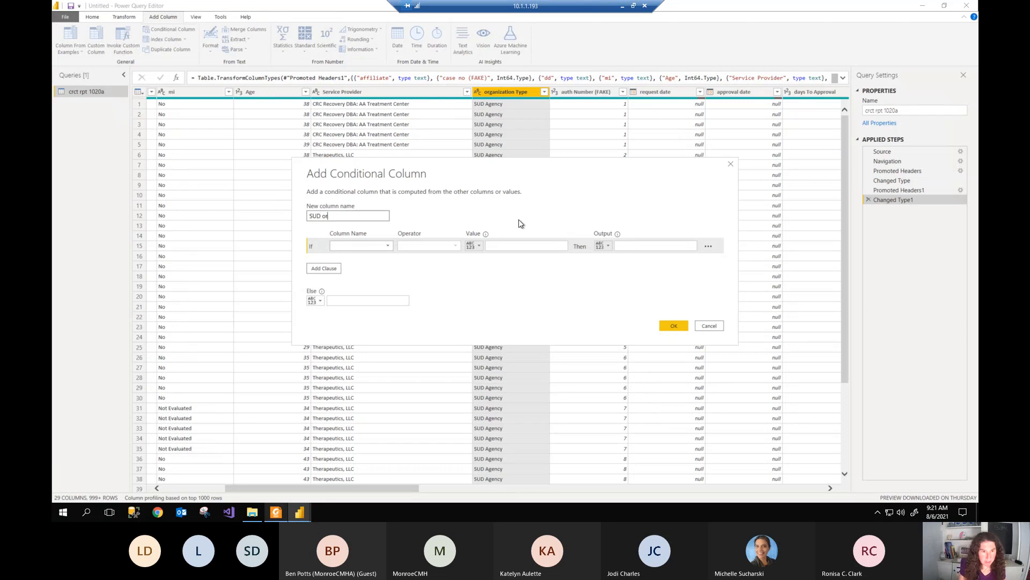
pyautogui.write(' MH')
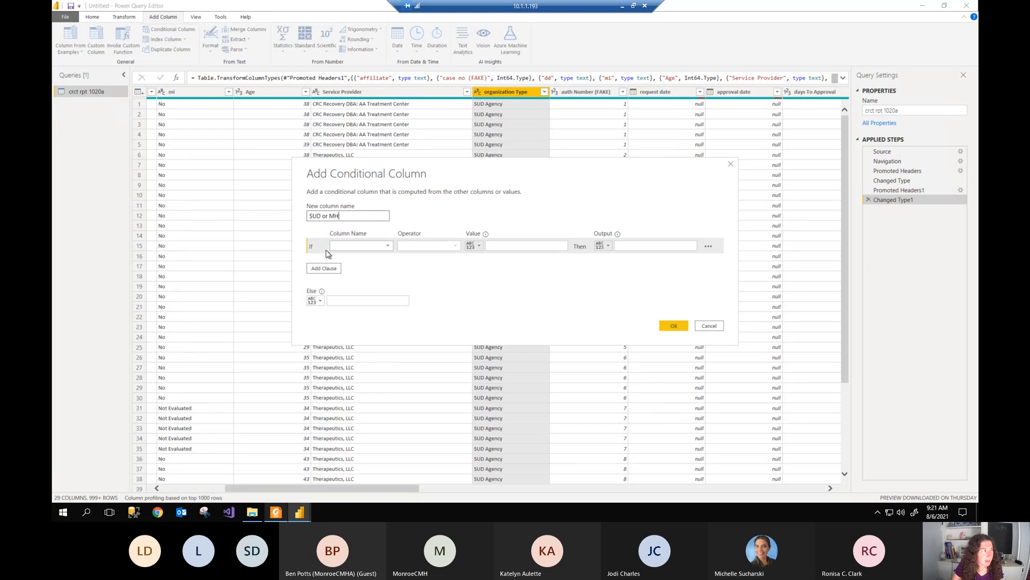
# Step: Set the condition so that organization Type equal to SUD Agency outputs SUD, and everything else outputs MH
pyautogui.click(389, 246)
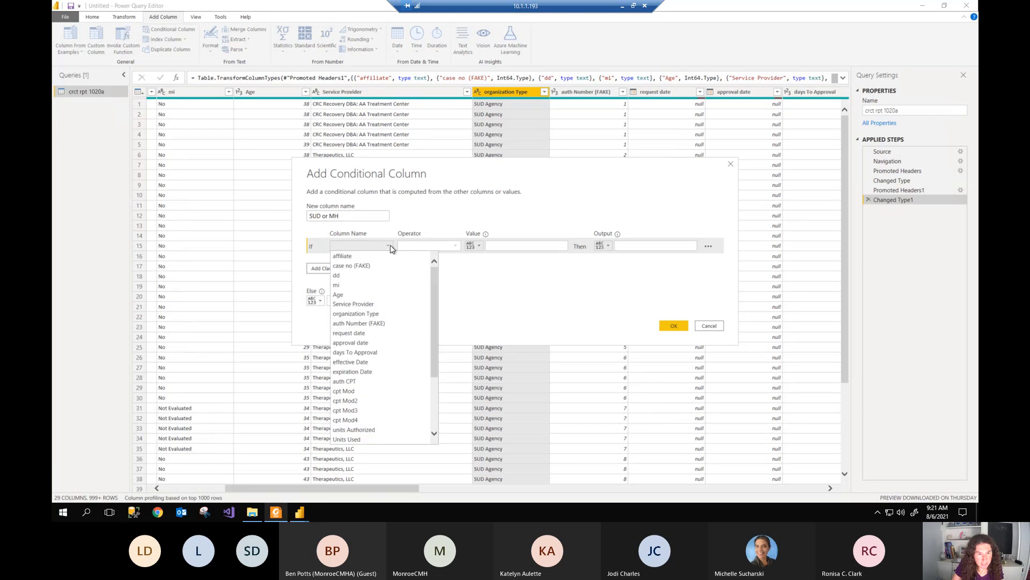
pyautogui.click(384, 313)
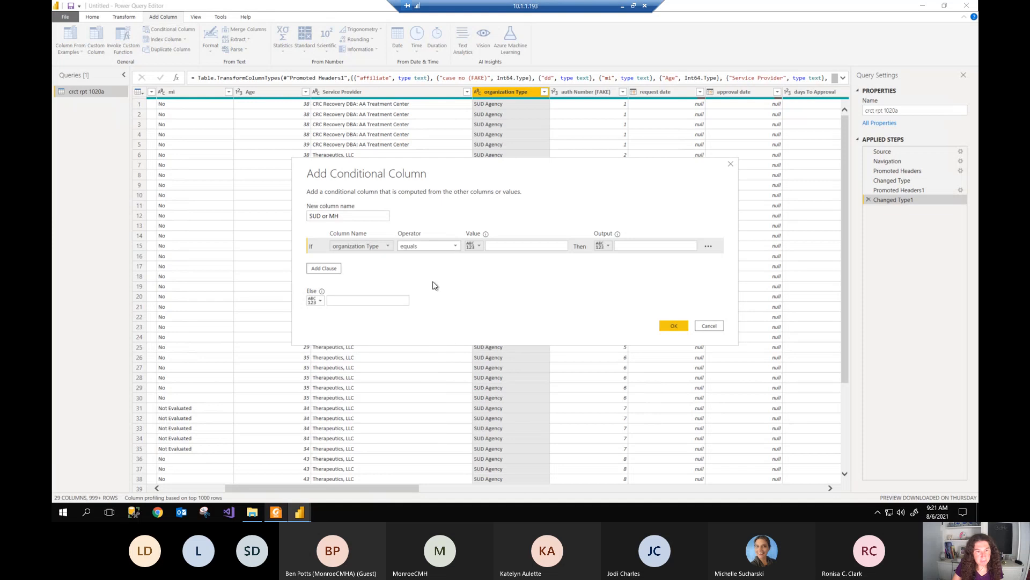
pyautogui.click(498, 245)
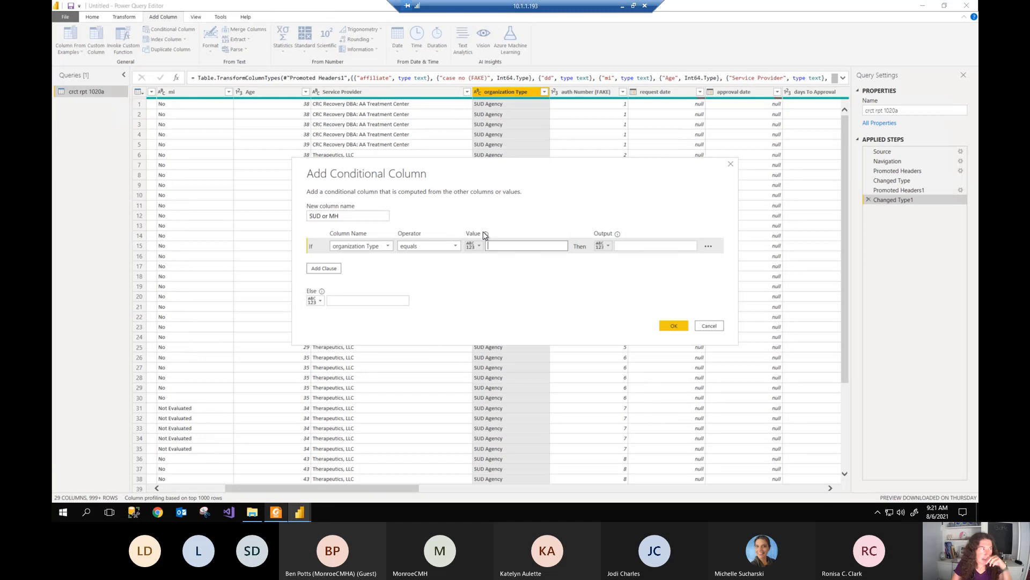
pyautogui.moveTo(485, 233)
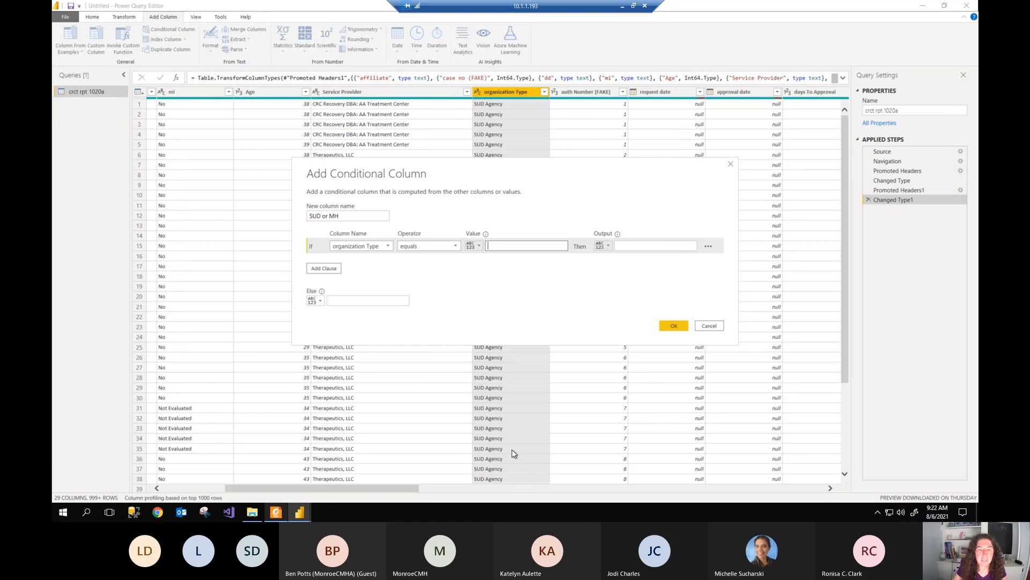
pyautogui.write('S')
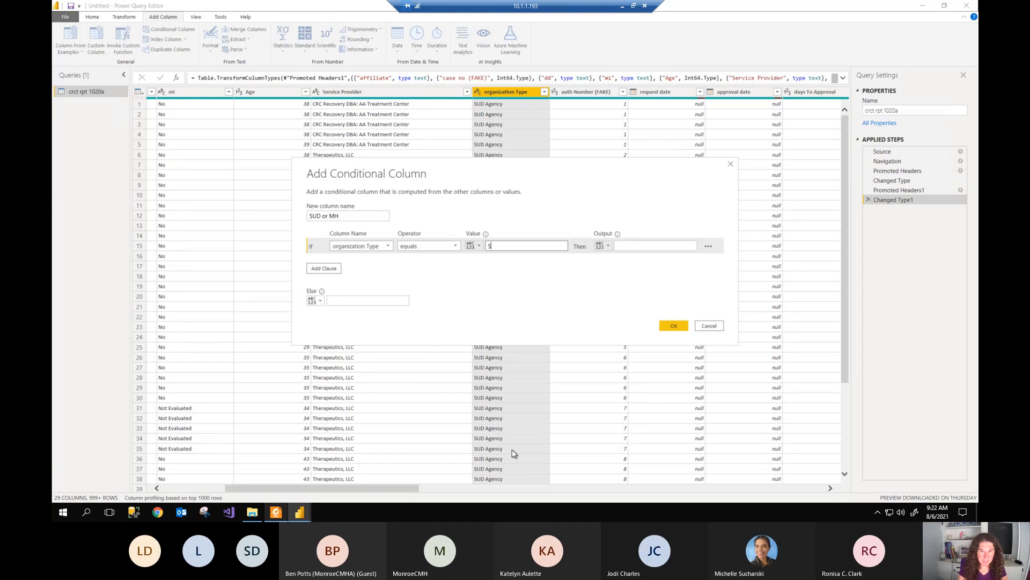
pyautogui.write('UD Agency')
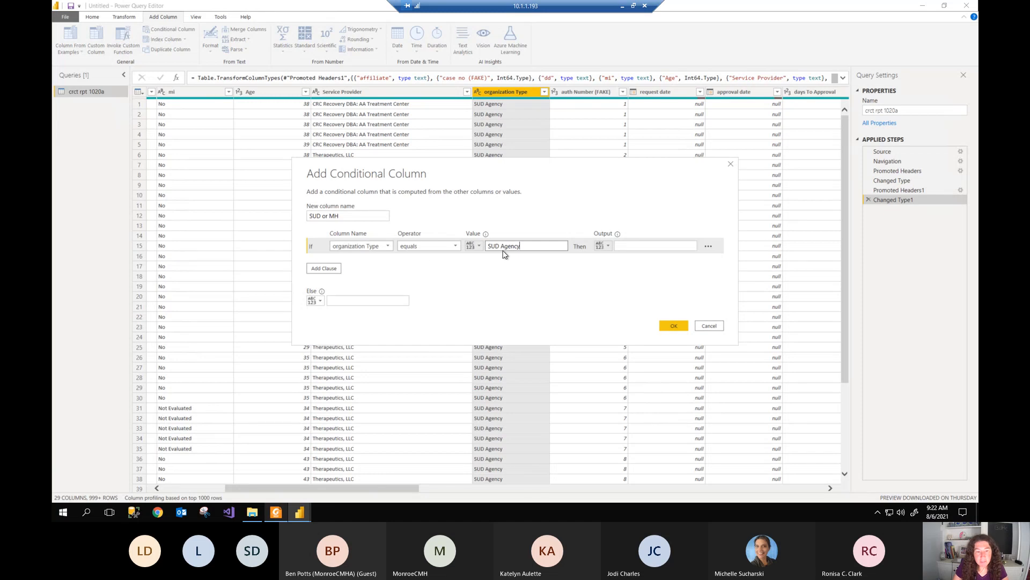
pyautogui.click(645, 247)
pyautogui.write('SUD')
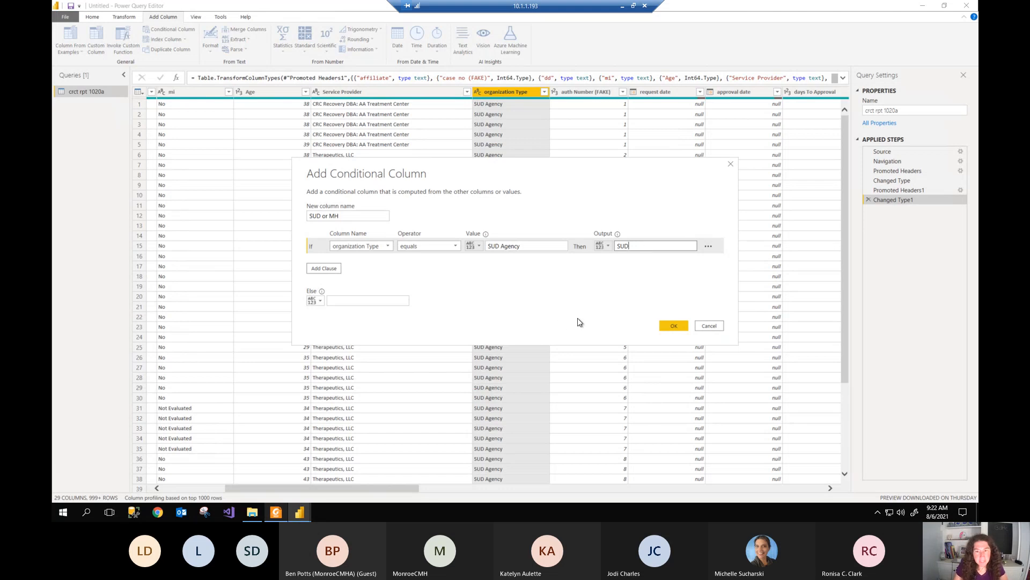
pyautogui.click(370, 301)
pyautogui.write('MH')
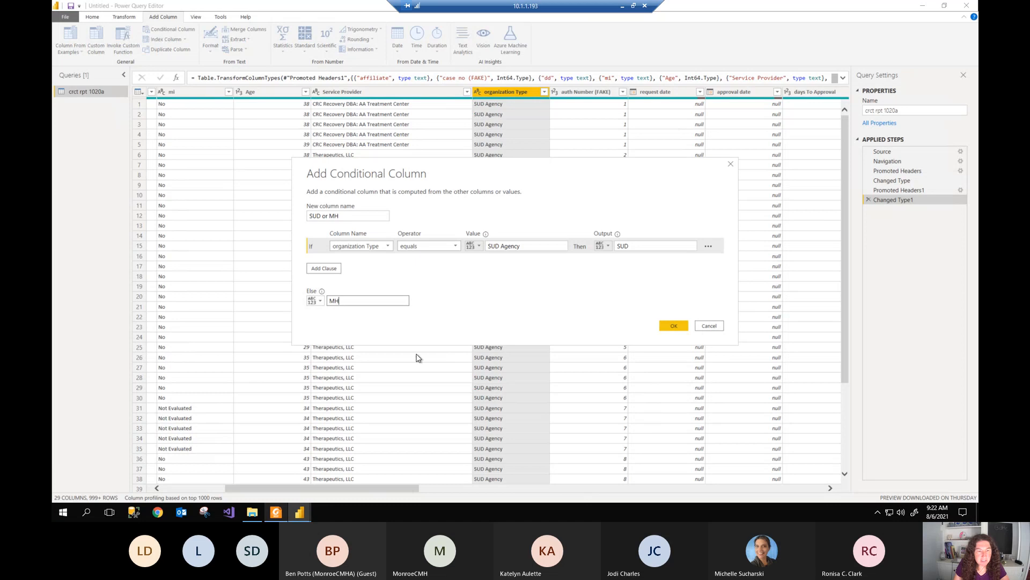
# Step: Add an else-if clause where organization Type equal to null outputs null, keep MH as the fallback, and create the conditional column
pyautogui.click(323, 268)
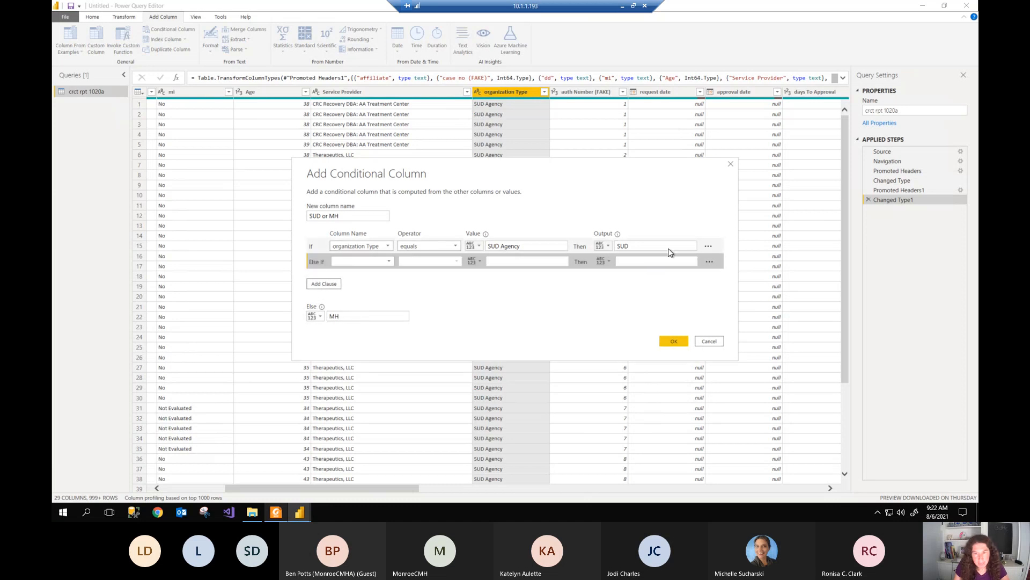
pyautogui.click(389, 261)
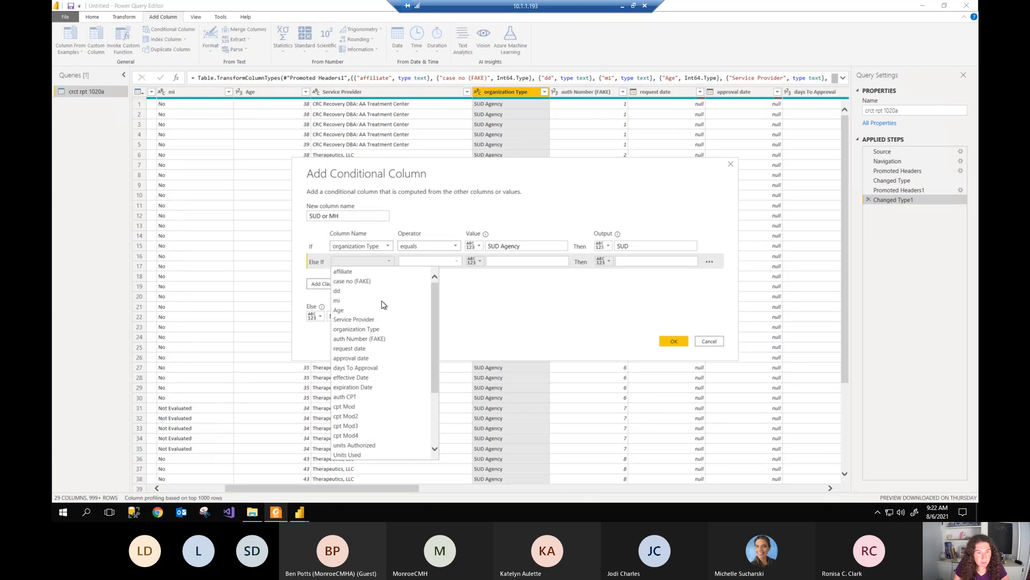
pyautogui.click(374, 330)
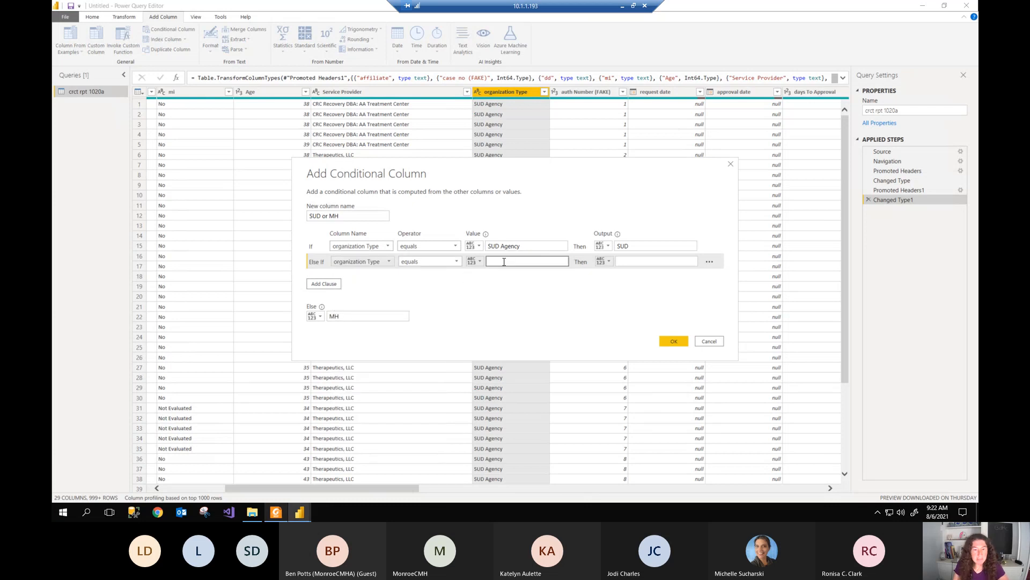
pyautogui.click(504, 261)
pyautogui.write('null')
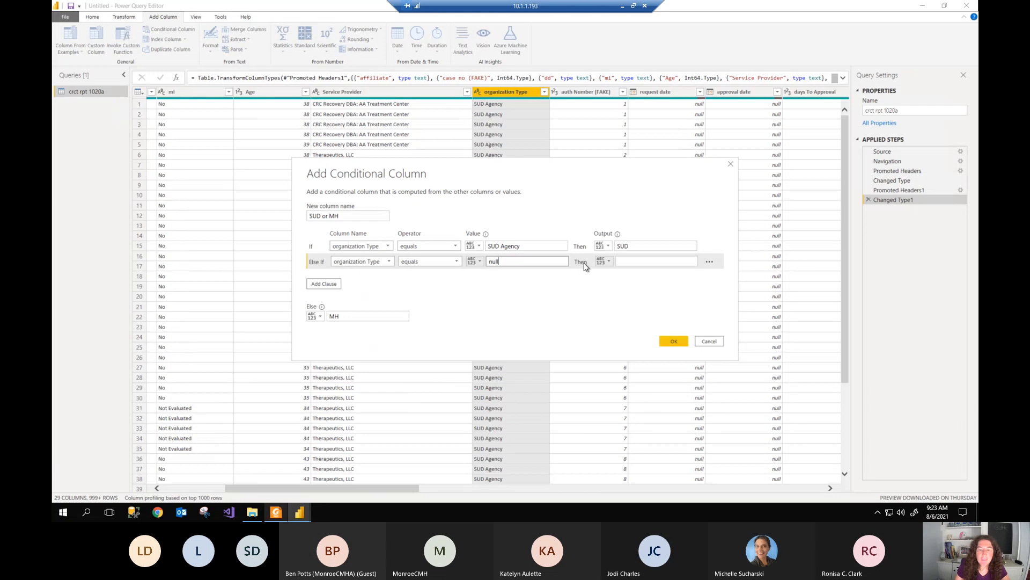
pyautogui.click(631, 262)
pyautogui.write('null')
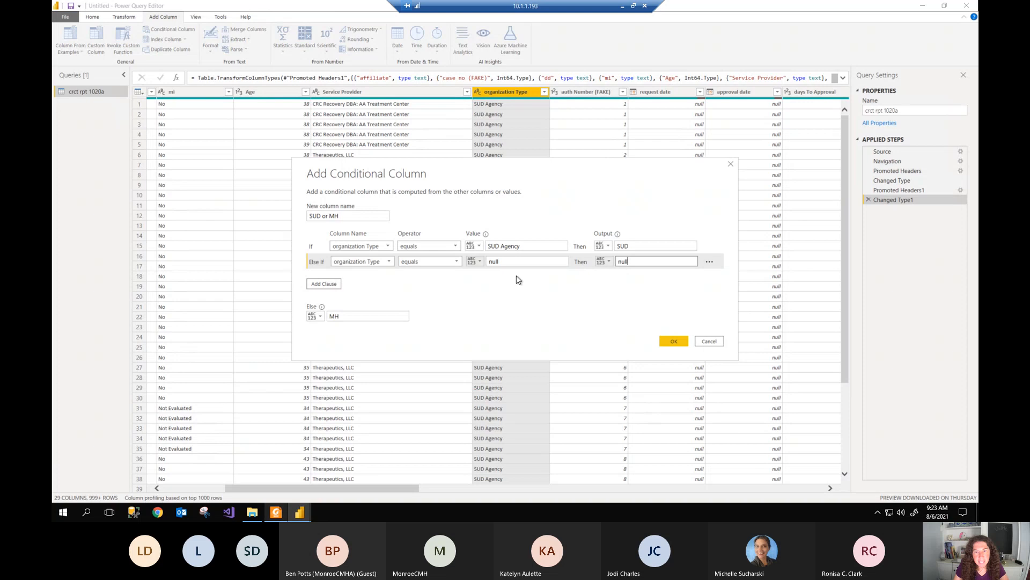
pyautogui.click(342, 317)
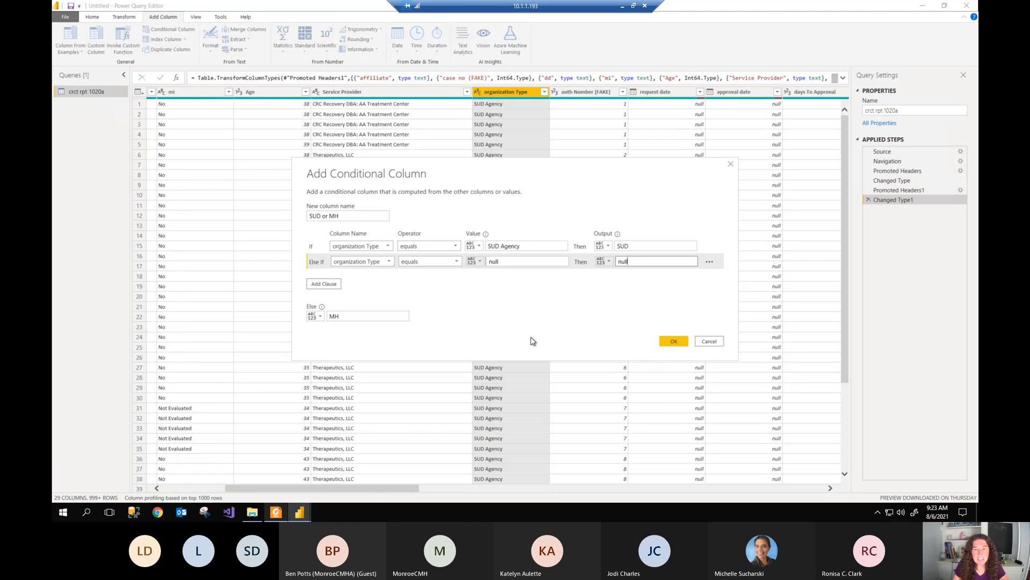
pyautogui.click(345, 317)
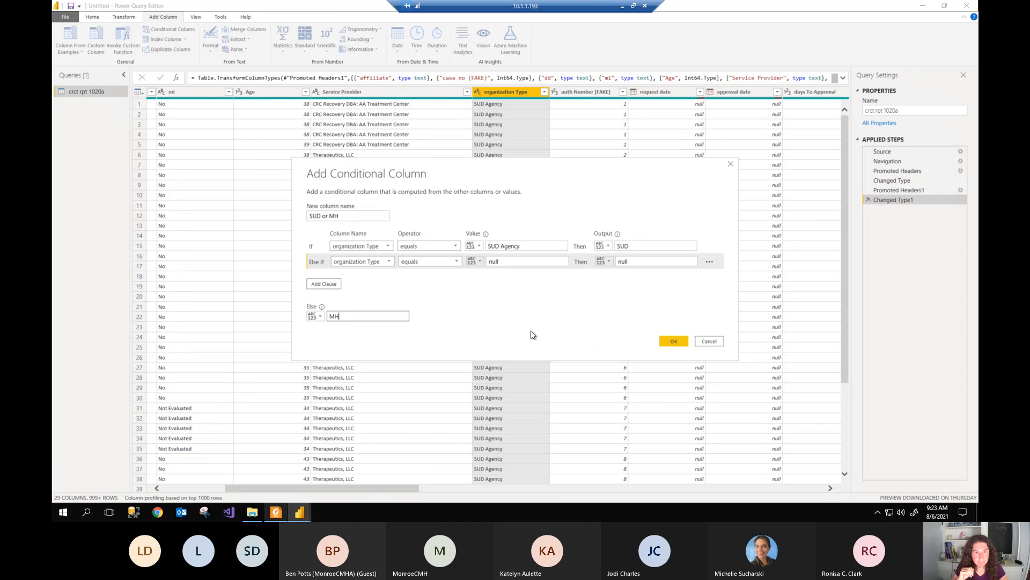
pyautogui.click(671, 341)
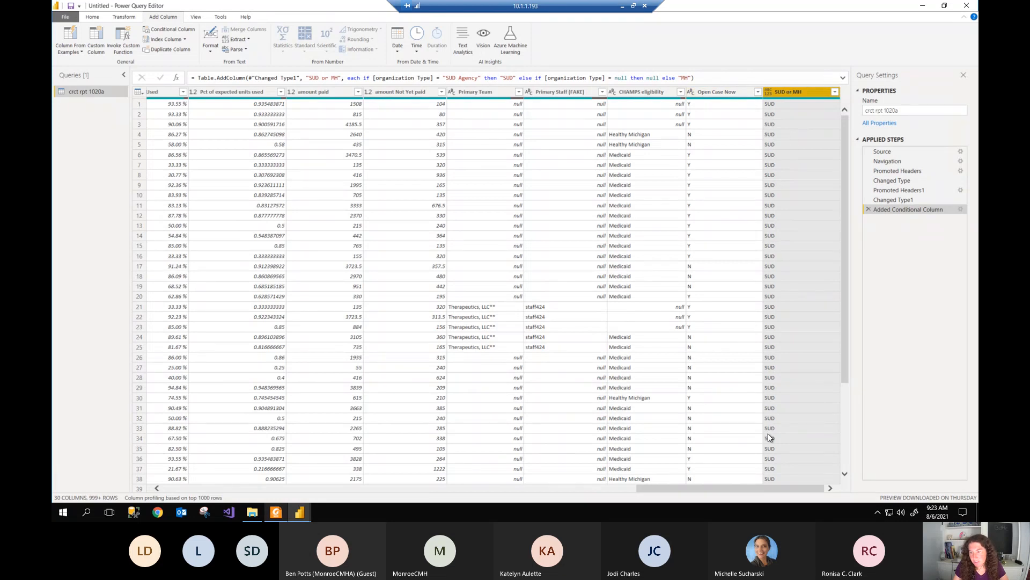
# Step: Check the distinct values in the new SUD or MH column's filter list without applying a filter
pyautogui.click(835, 92)
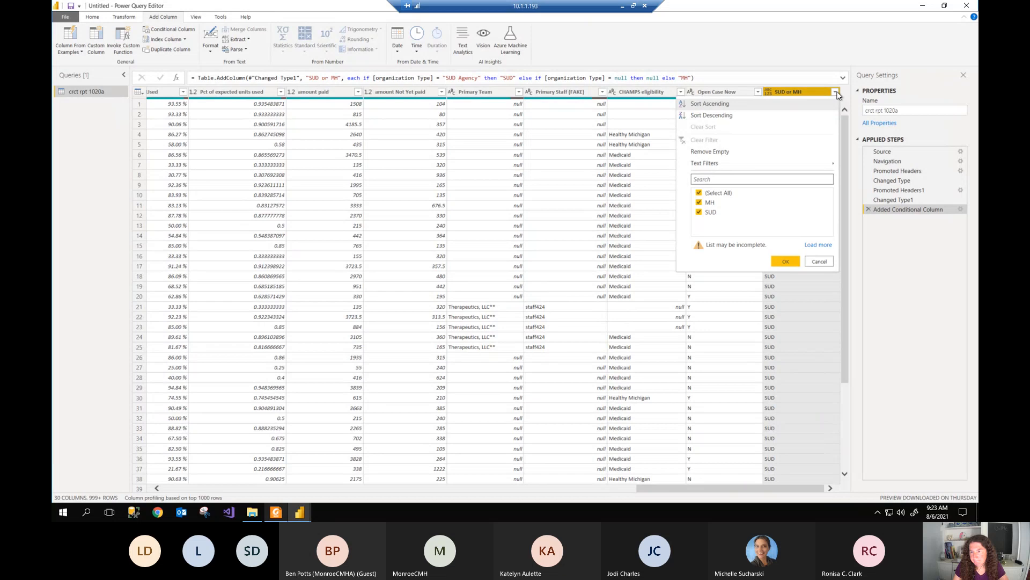
pyautogui.click(796, 344)
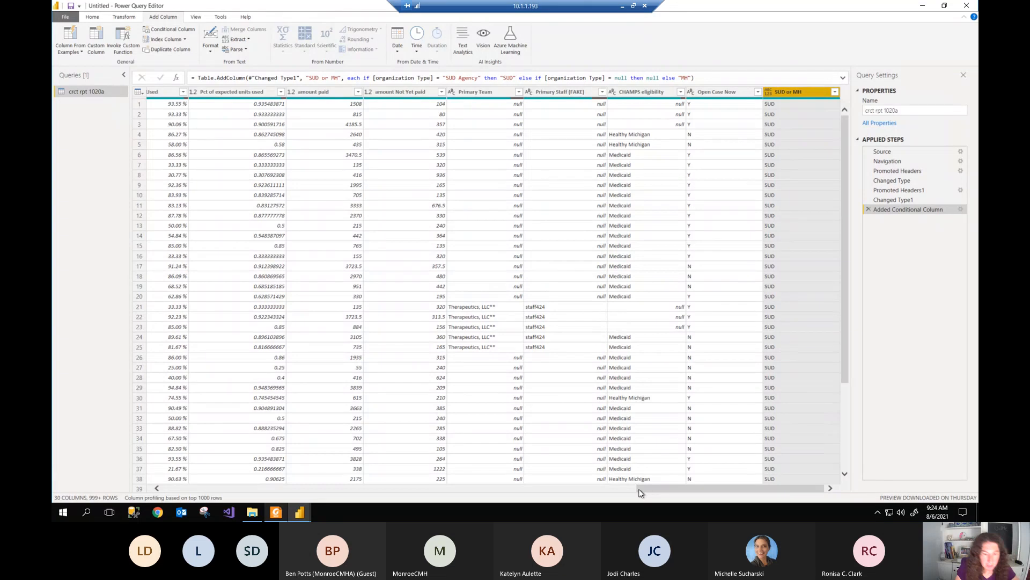
# Step: Show the column distribution in the data preview and examine the distinct and unique values of the first columns
pyautogui.moveTo(639, 493); pyautogui.dragTo(182, 493)
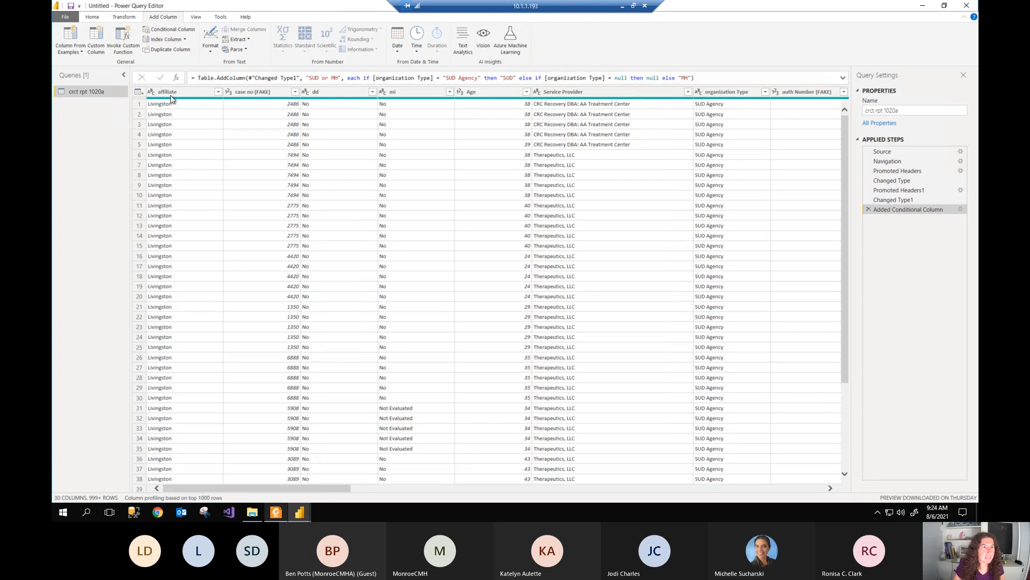
pyautogui.click(197, 18)
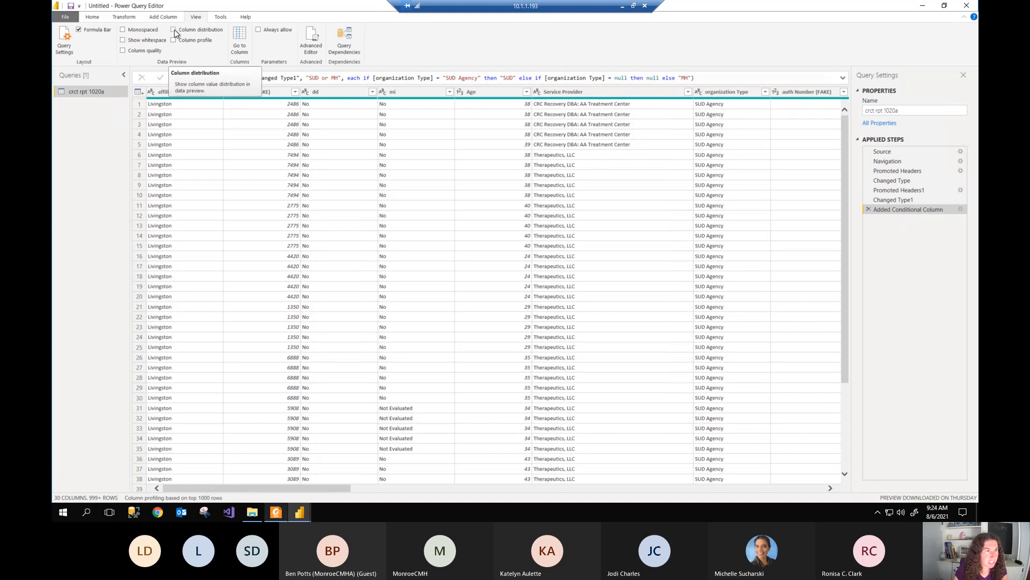
pyautogui.click(174, 32)
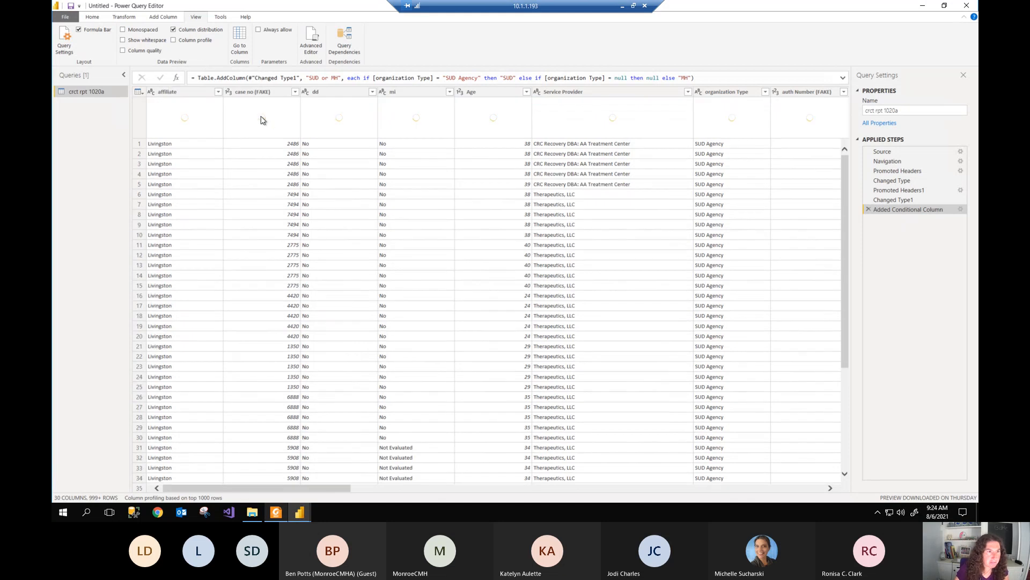
pyautogui.moveTo(270, 125)
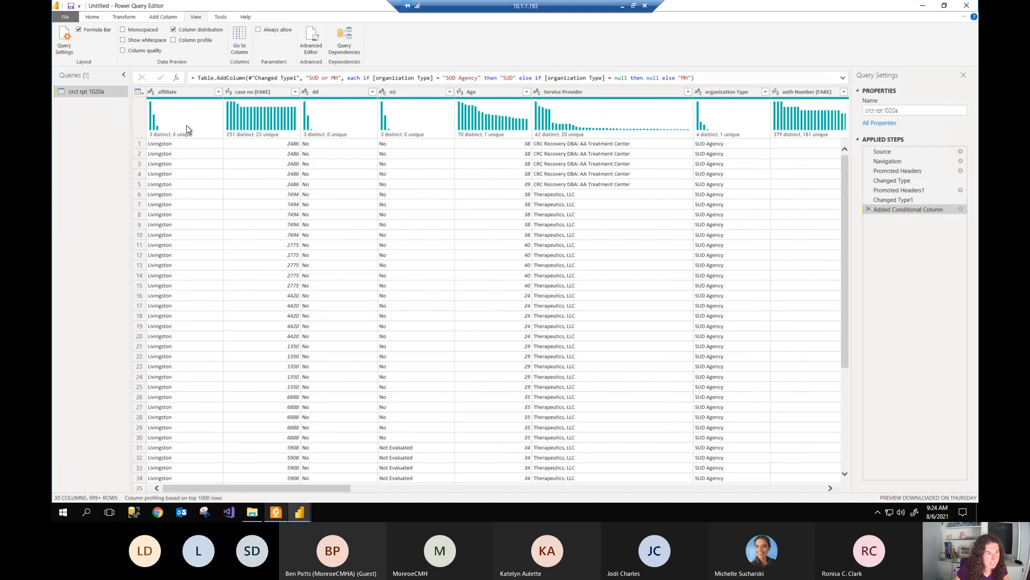
pyautogui.moveTo(188, 127)
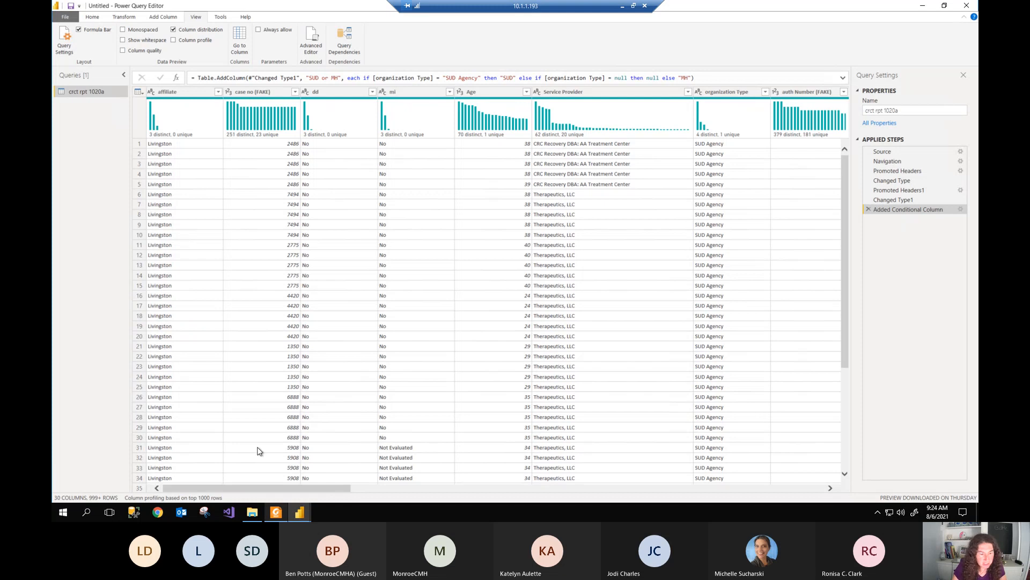
pyautogui.moveTo(273, 488); pyautogui.dragTo(185, 489)
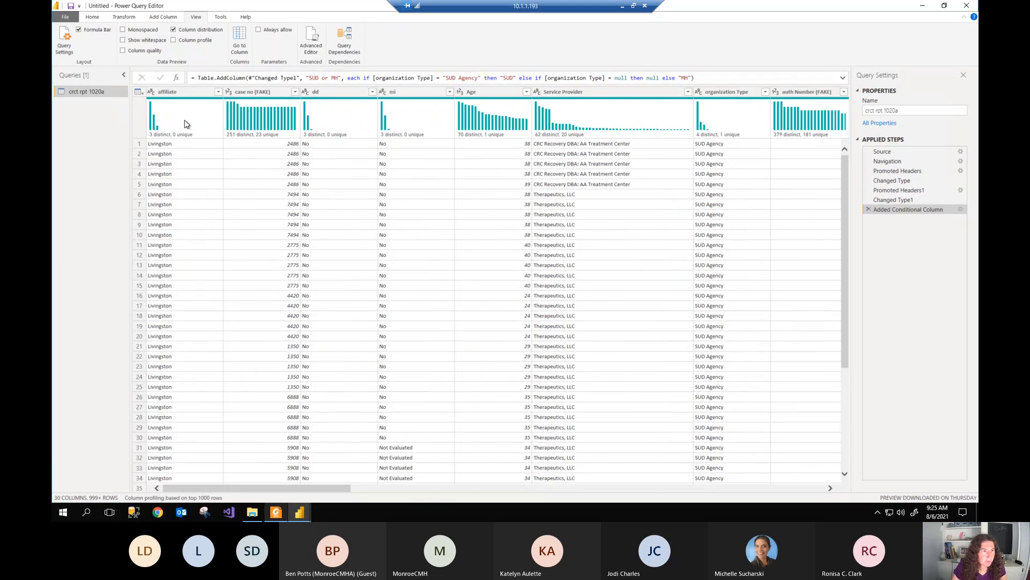
# Step: Turn on the column profile and column quality, and examine the affiliate column's statistics, value distribution and validity
pyautogui.click(173, 40)
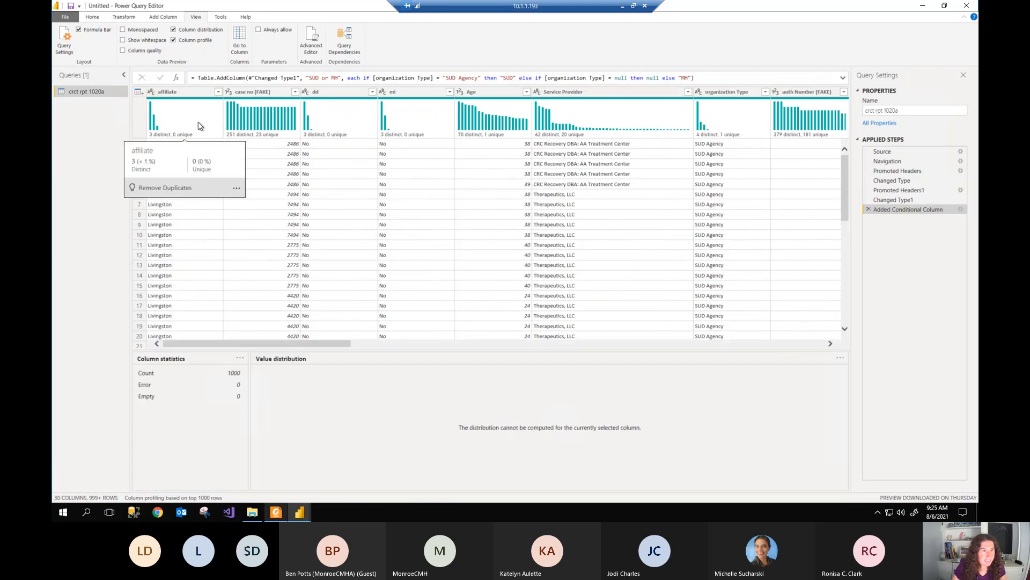
pyautogui.click(219, 315)
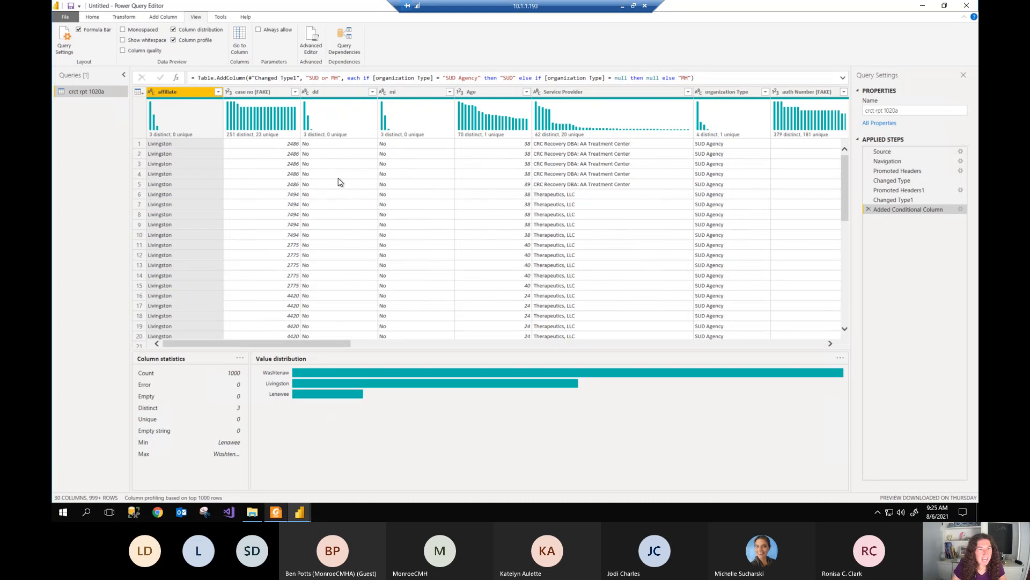
pyautogui.click(122, 51)
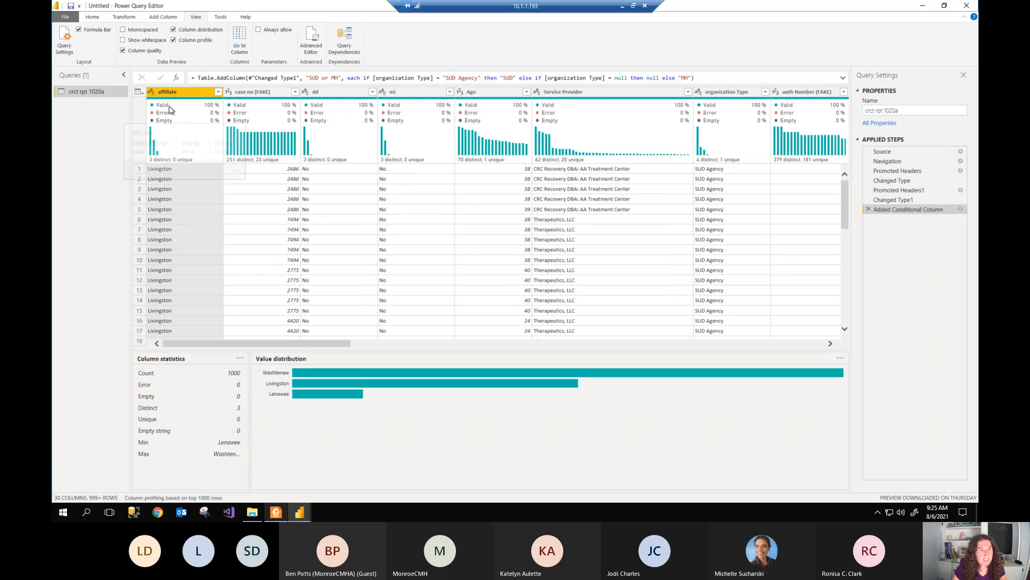
pyautogui.moveTo(207, 109)
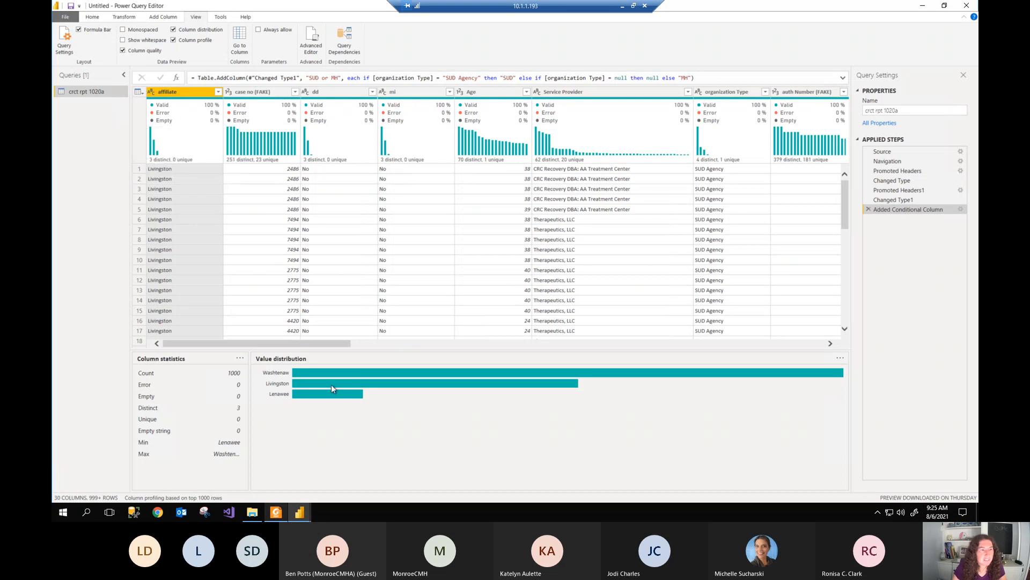
pyautogui.moveTo(345, 348); pyautogui.dragTo(200, 349)
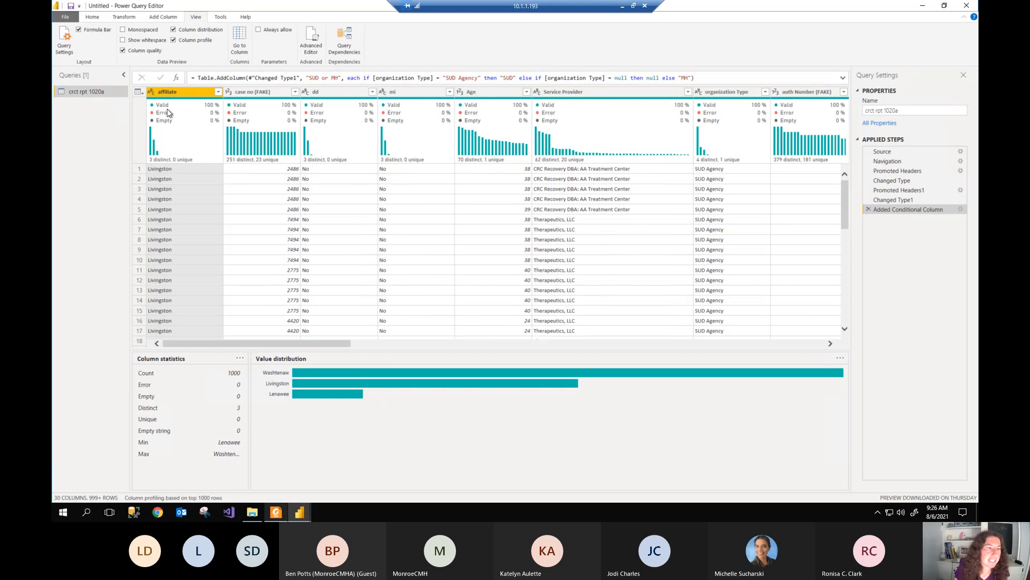
pyautogui.moveTo(183, 149)
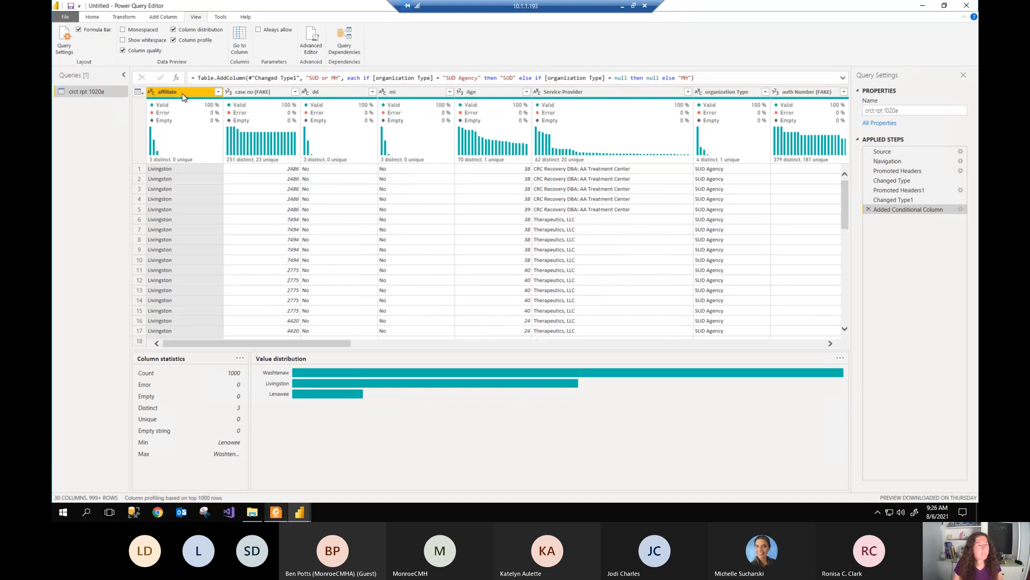
# Step: Turn off the column distribution, column profile and column quality in the data preview
pyautogui.click(172, 30)
pyautogui.click(173, 40)
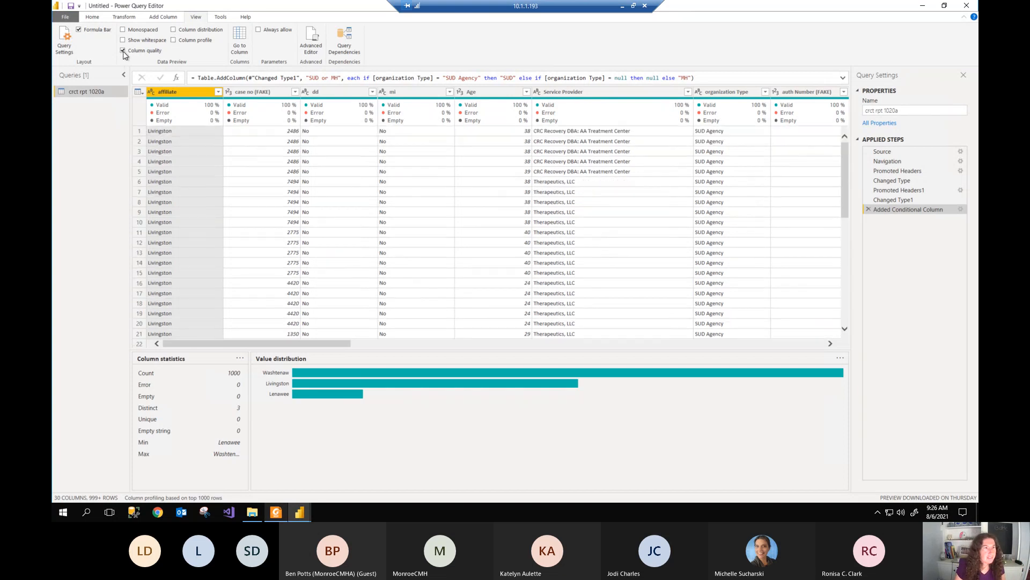
pyautogui.click(123, 50)
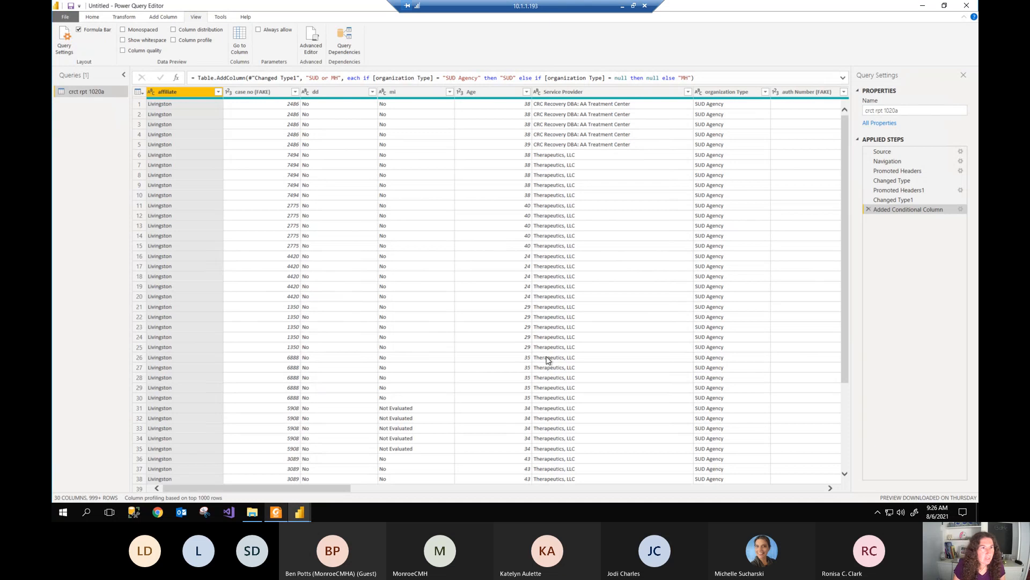
# Step: Close the query editor with its changes applied, and view the loaded crct rpt 1020a table's rows in Power BI Desktop's data view
pyautogui.click(90, 19)
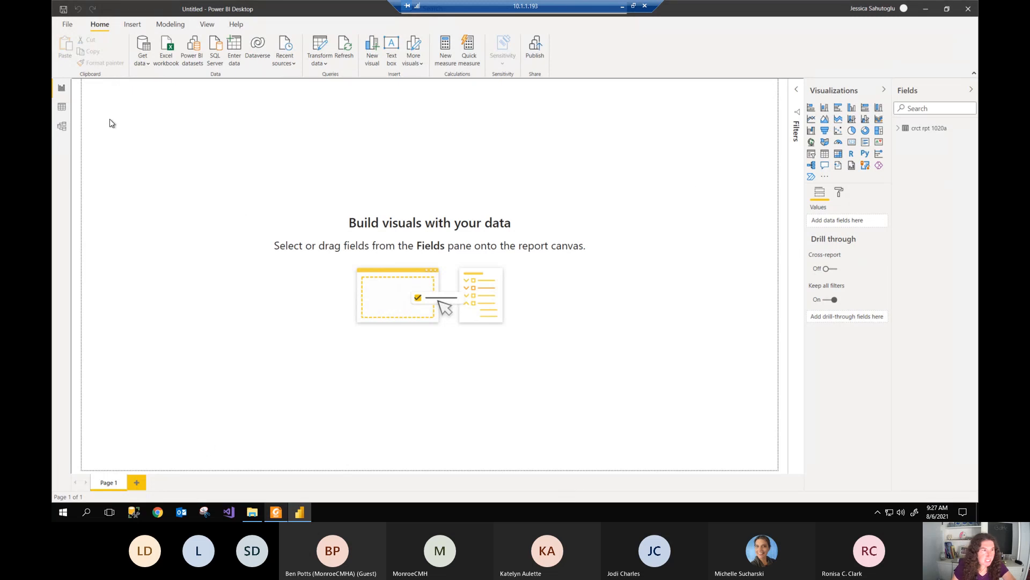
pyautogui.click(63, 89)
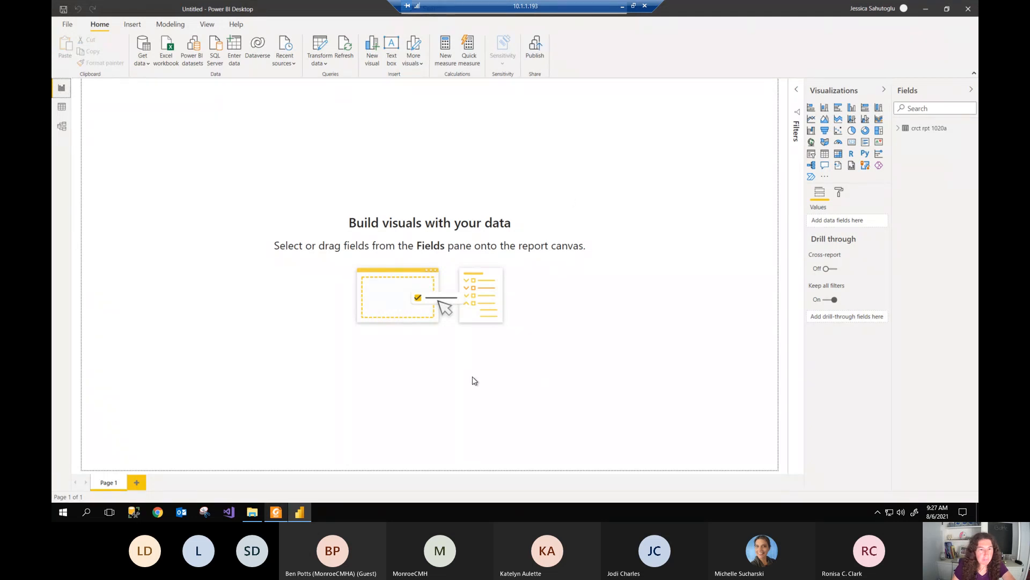
pyautogui.click(62, 106)
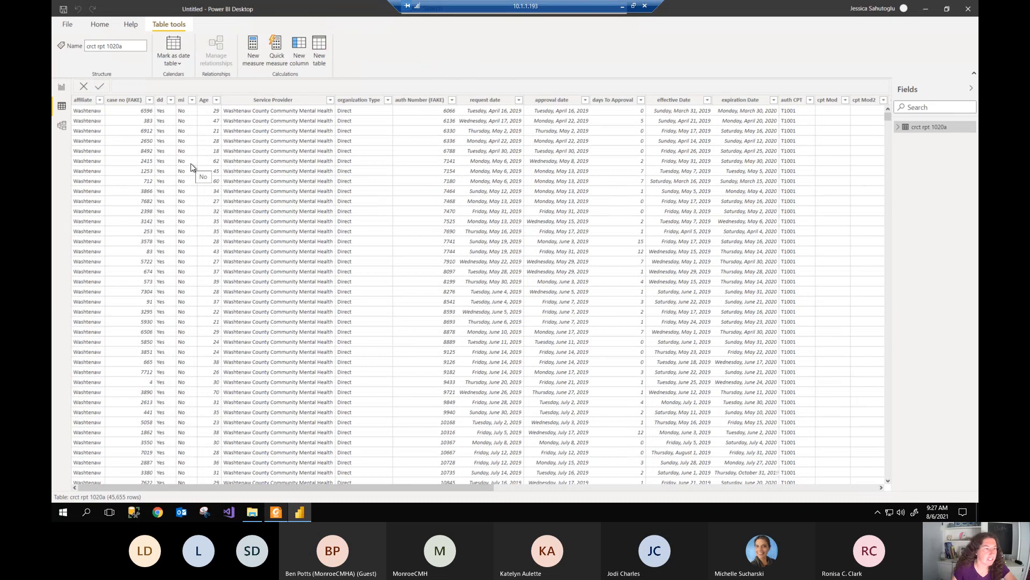
# Step: In the model view, group the fields cpt Mod through cpt Mod4 of crct rpt 1020a in a display folder named modifiers and collapse it
pyautogui.click(62, 126)
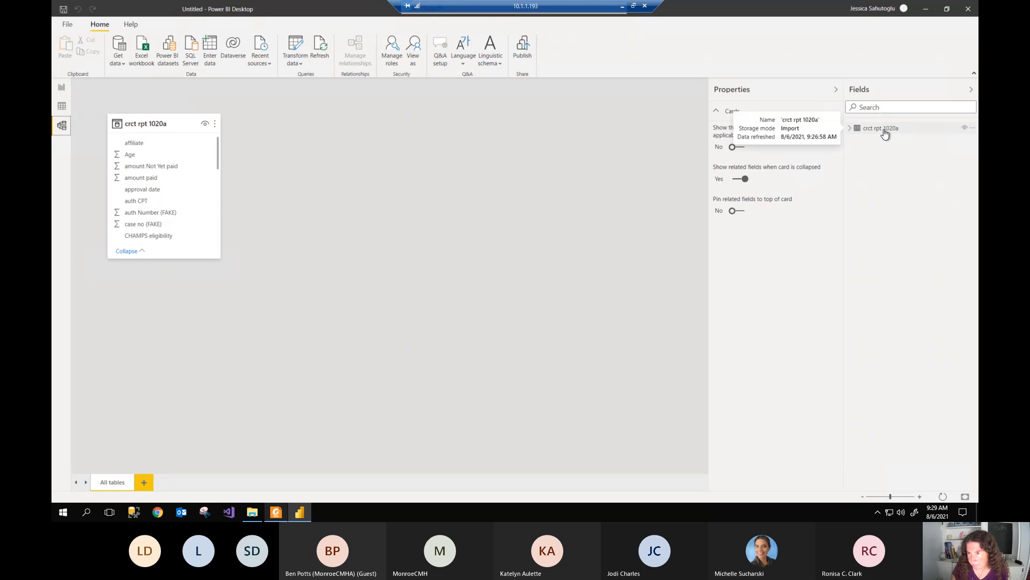
pyautogui.click(851, 129)
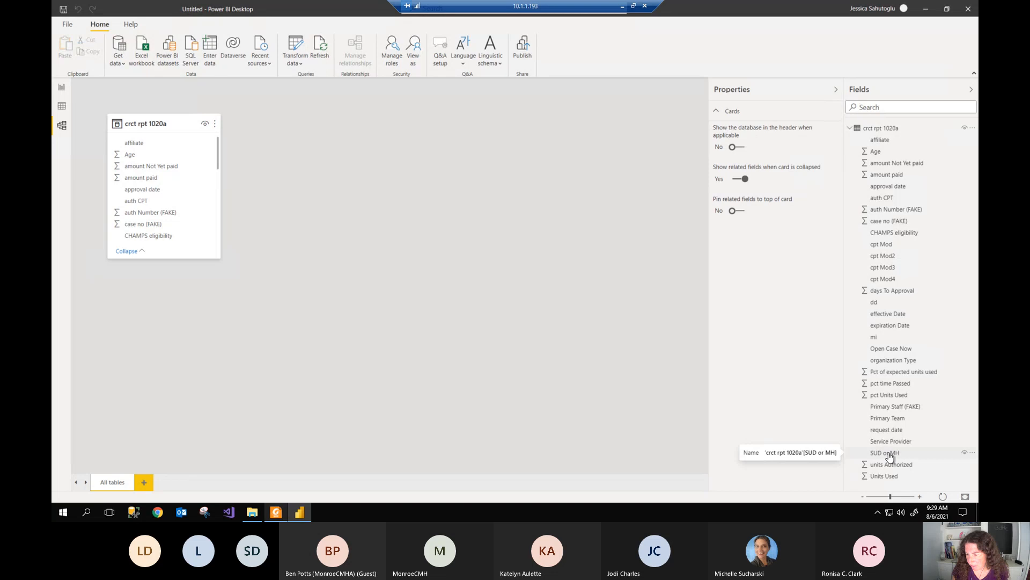
pyautogui.click(916, 245)
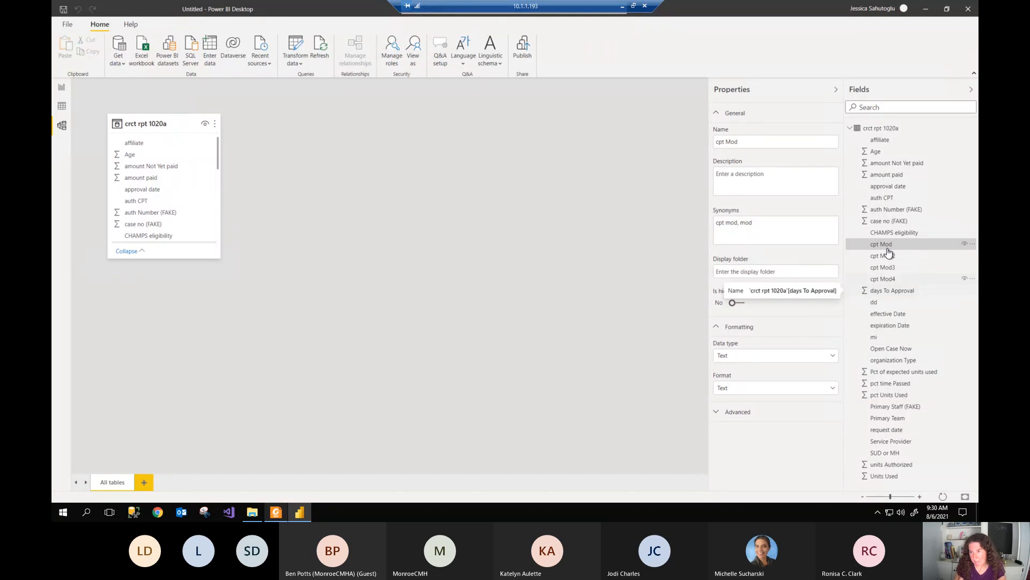
pyautogui.keyDown('shift'); pyautogui.click(885, 280); pyautogui.keyUp('shift')
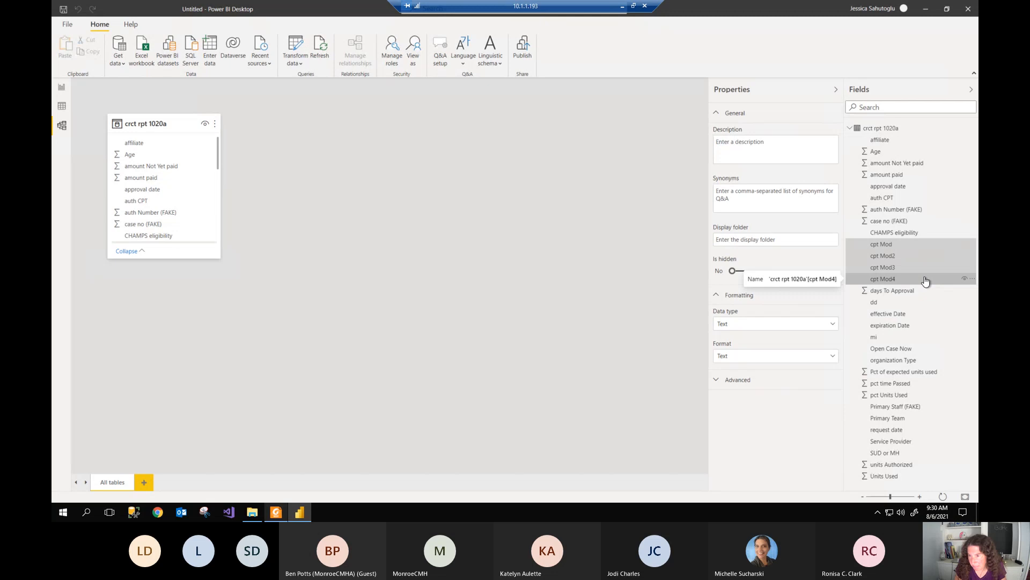
pyautogui.click(730, 240)
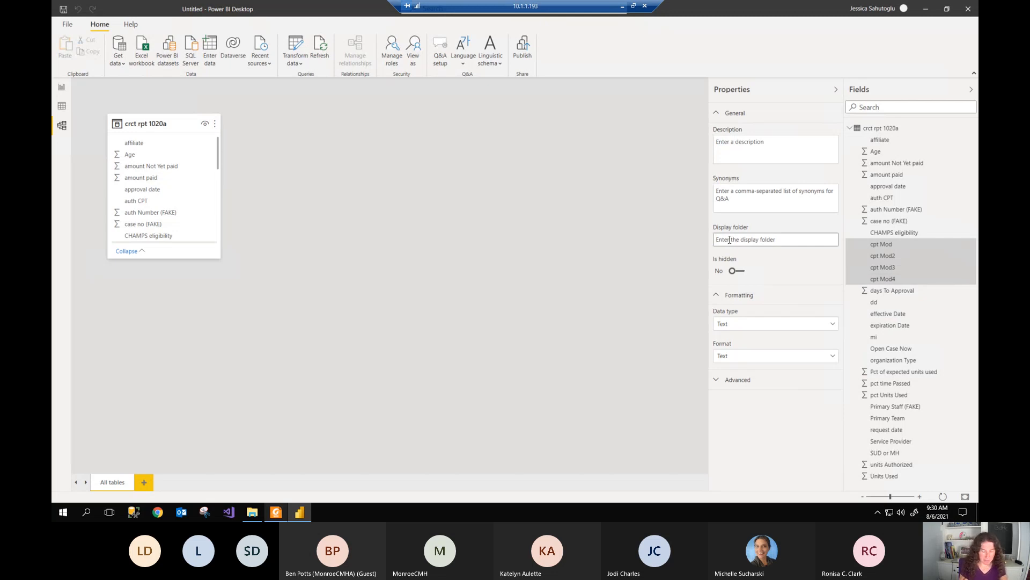
pyautogui.write('modifiers')
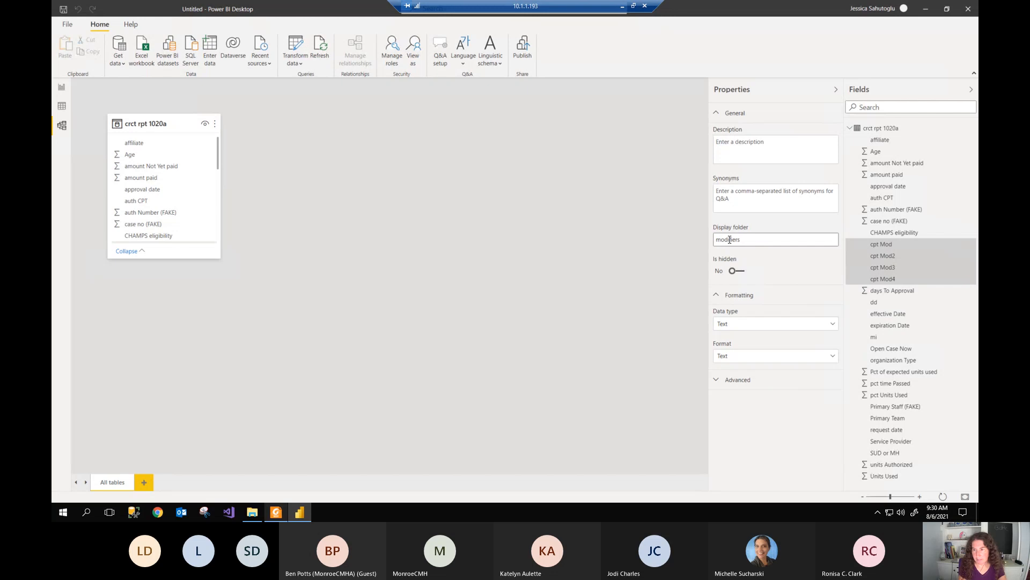
pyautogui.press('Return')
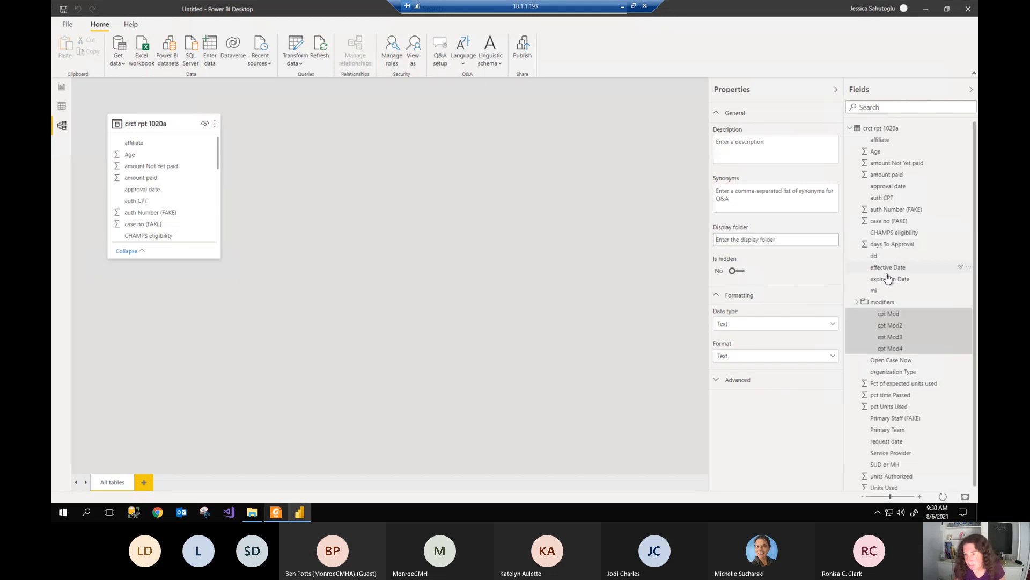
pyautogui.click(857, 303)
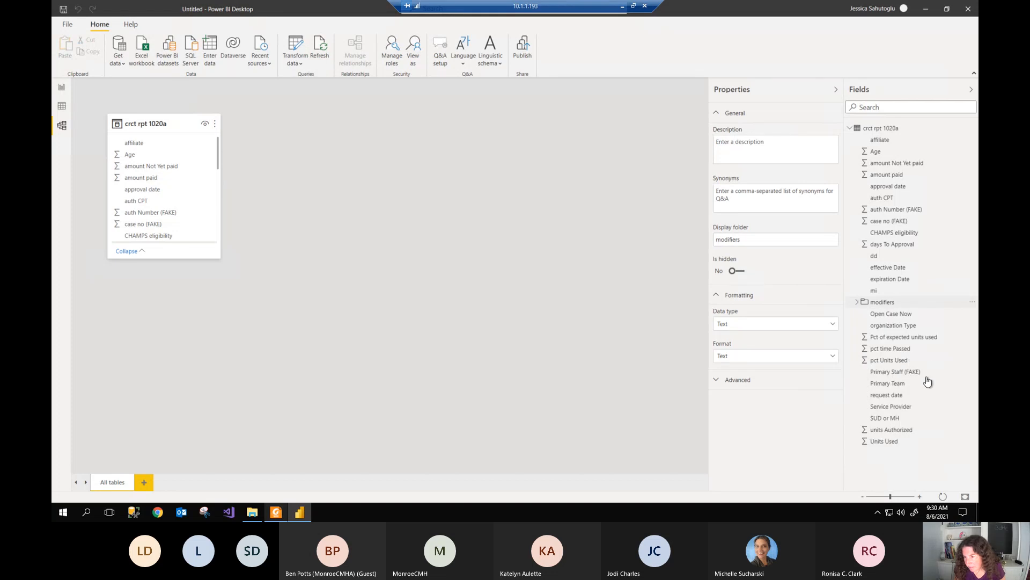
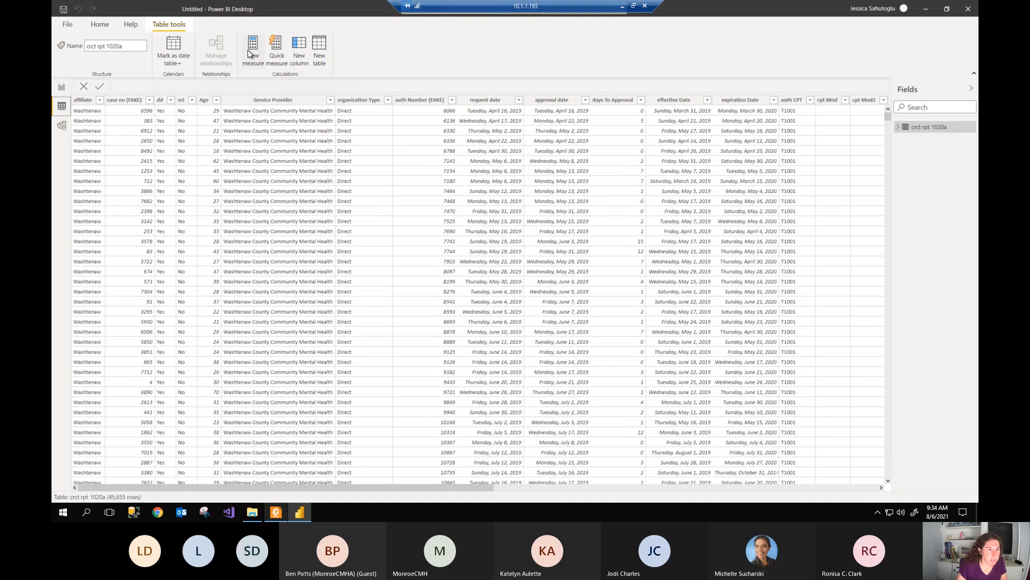
# Step: Create a measure in crct rpt 1020a: Distinct cases = DISTINCTCOUNTNOBLANK('crct rpt 1020a'[case no (FAKE)])
pyautogui.click(62, 88)
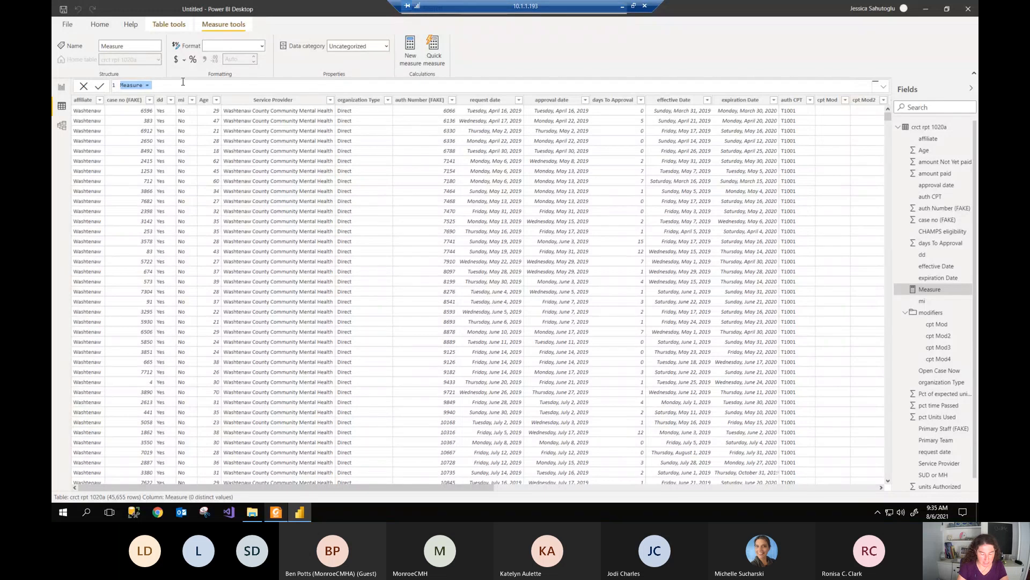
pyautogui.write('Distinct cases')
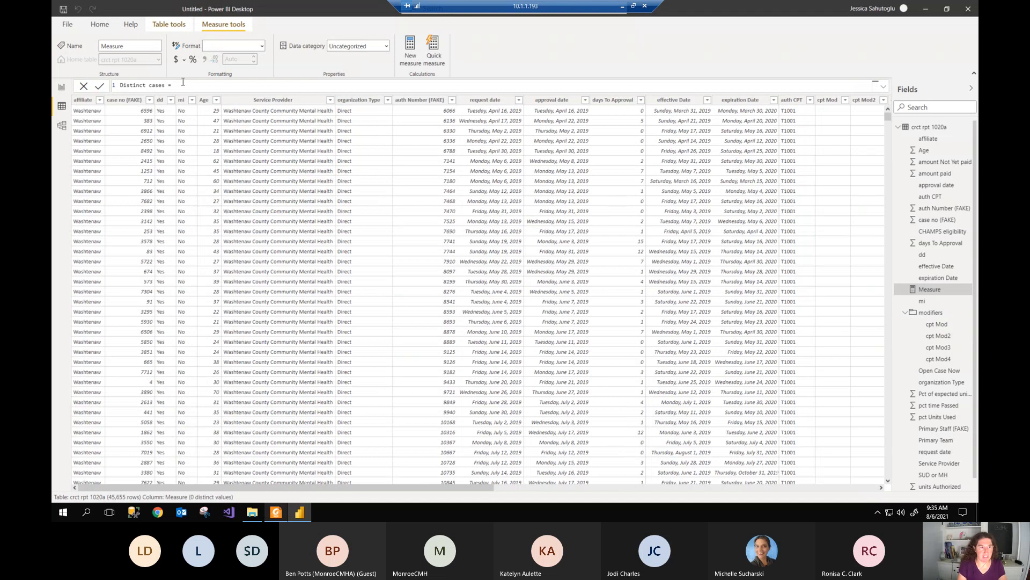
pyautogui.write('distinc')
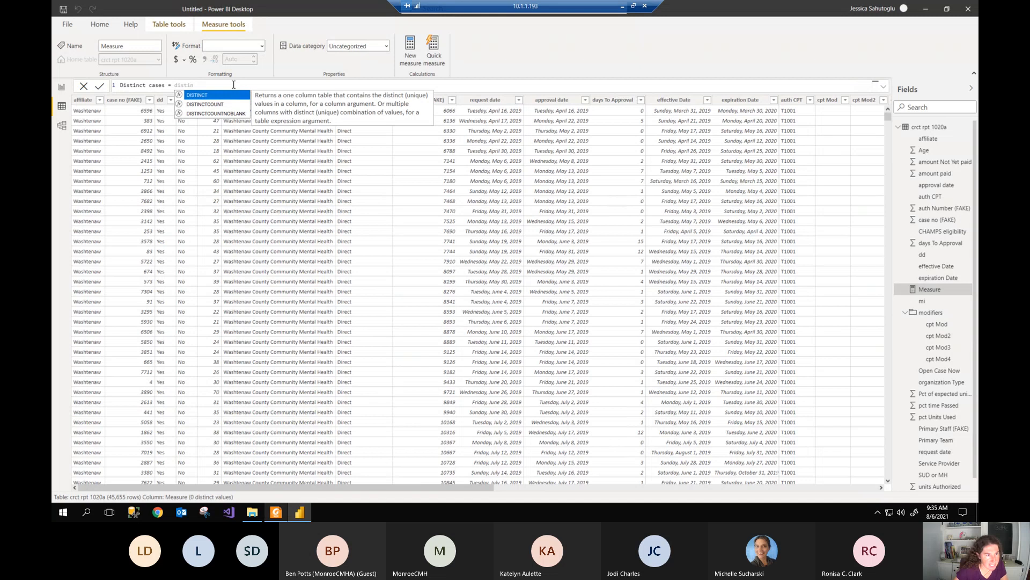
pyautogui.press('Down')
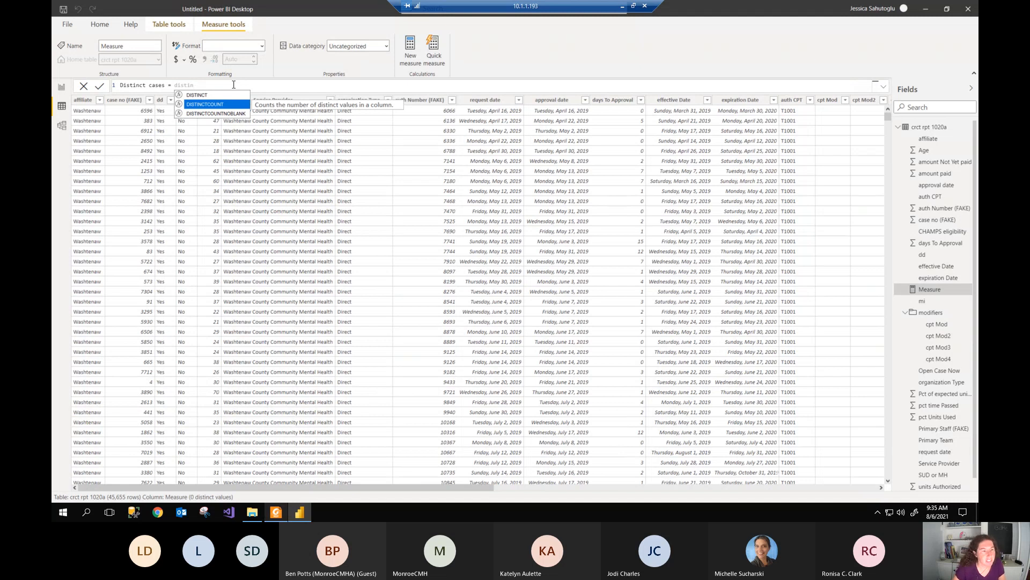
pyautogui.press('Down')
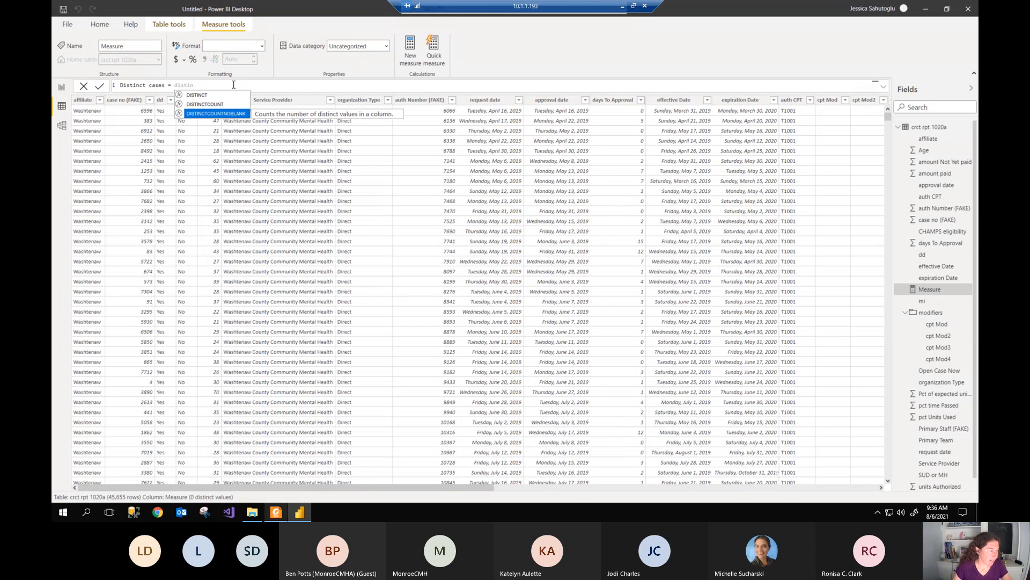
pyautogui.click(214, 114)
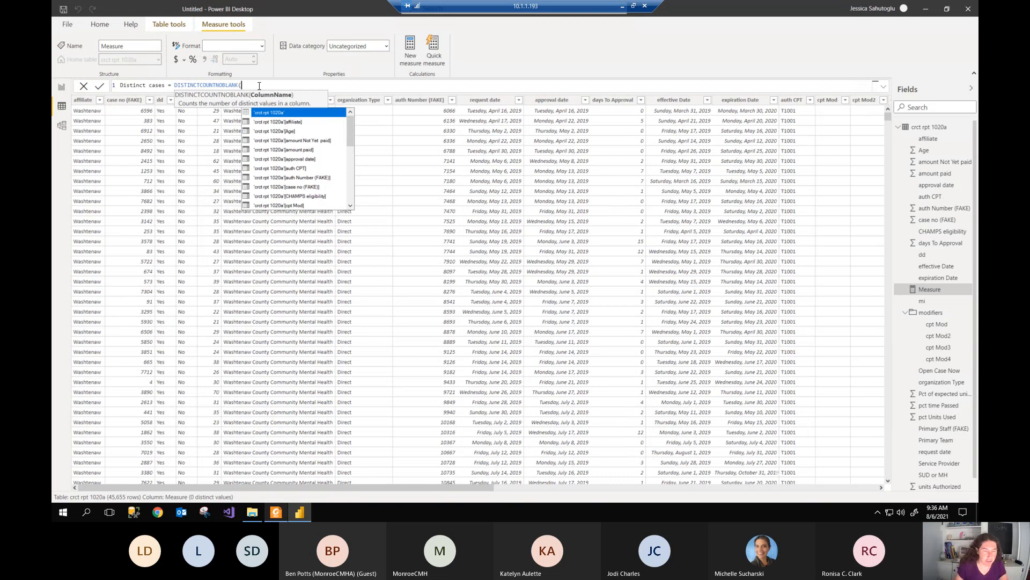
pyautogui.moveTo(350, 130)
pyautogui.mouseDown()
pyautogui.moveTo(351, 204)
pyautogui.moveTo(346, 121)
pyautogui.mouseUp()
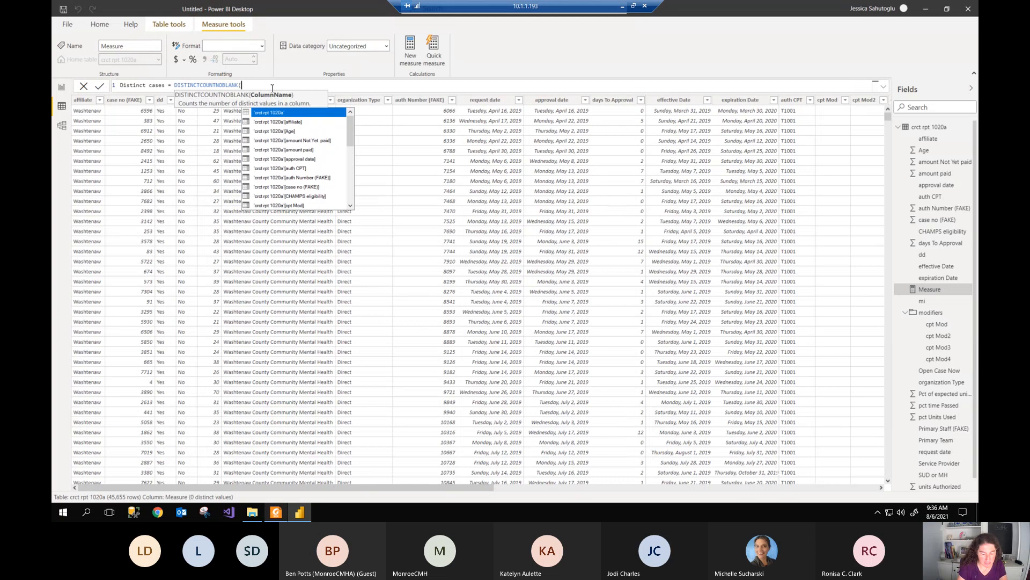
pyautogui.write('cas')
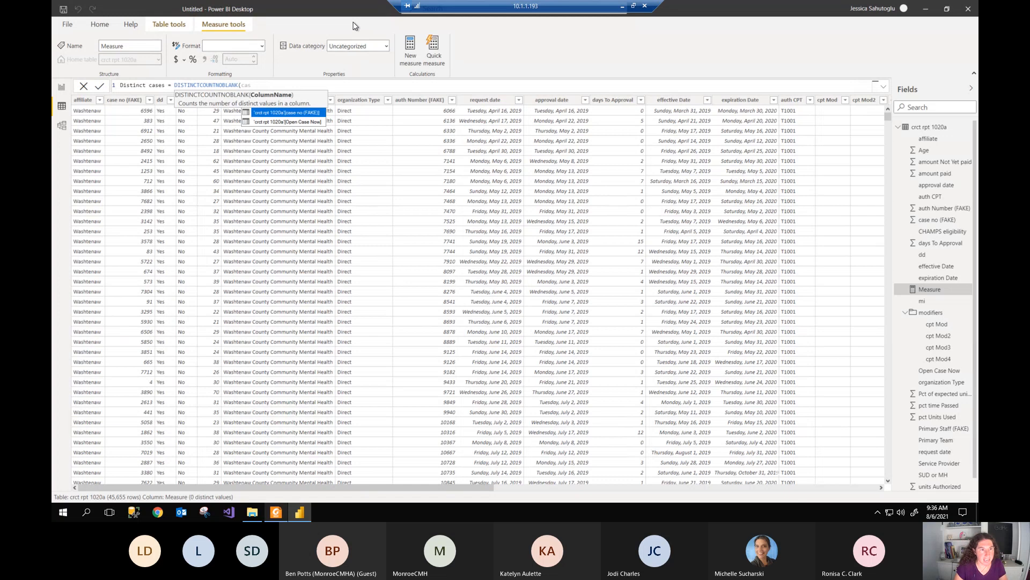
pyautogui.press('Tab')
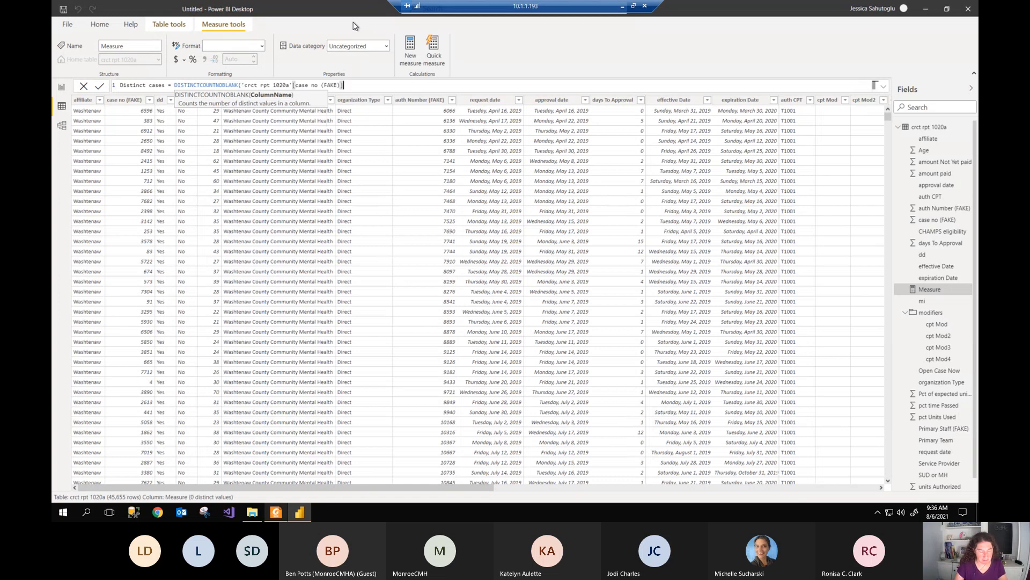
pyautogui.write(')')
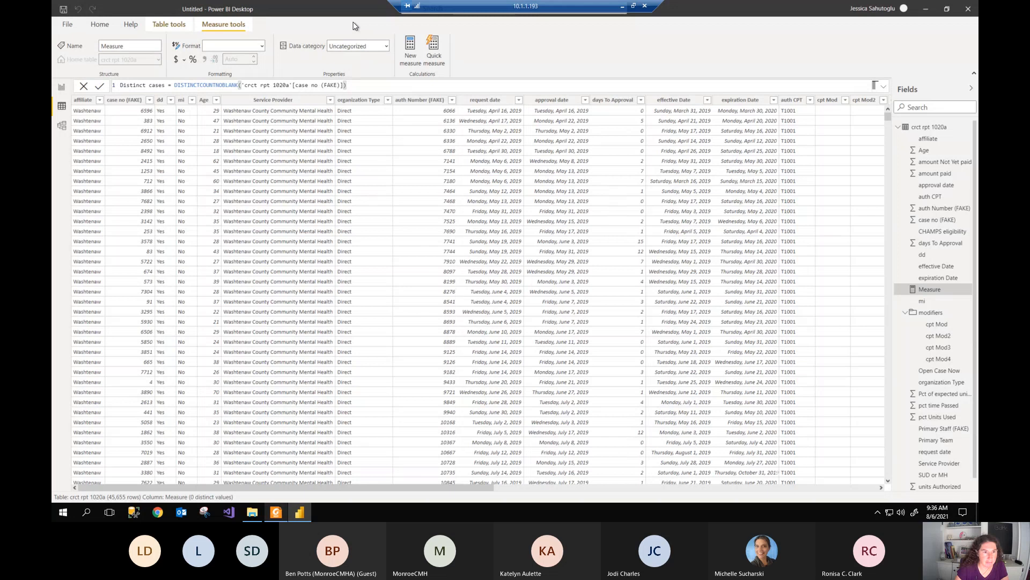
pyautogui.press('Return')
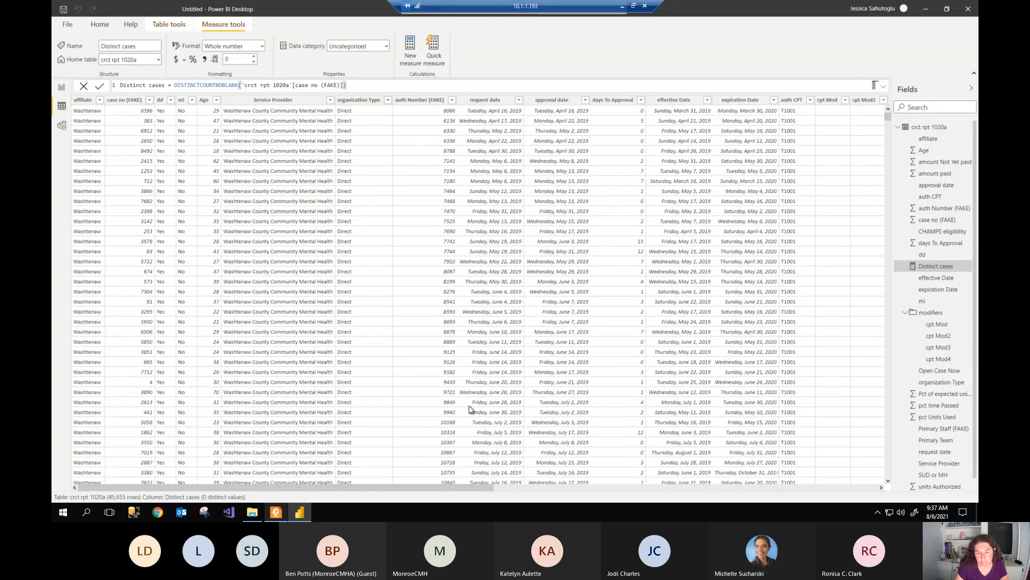
# Step: In the report view, build a clustered column chart of Distinct cases with affiliate as its axis and enlarge it
pyautogui.click(732, 483)
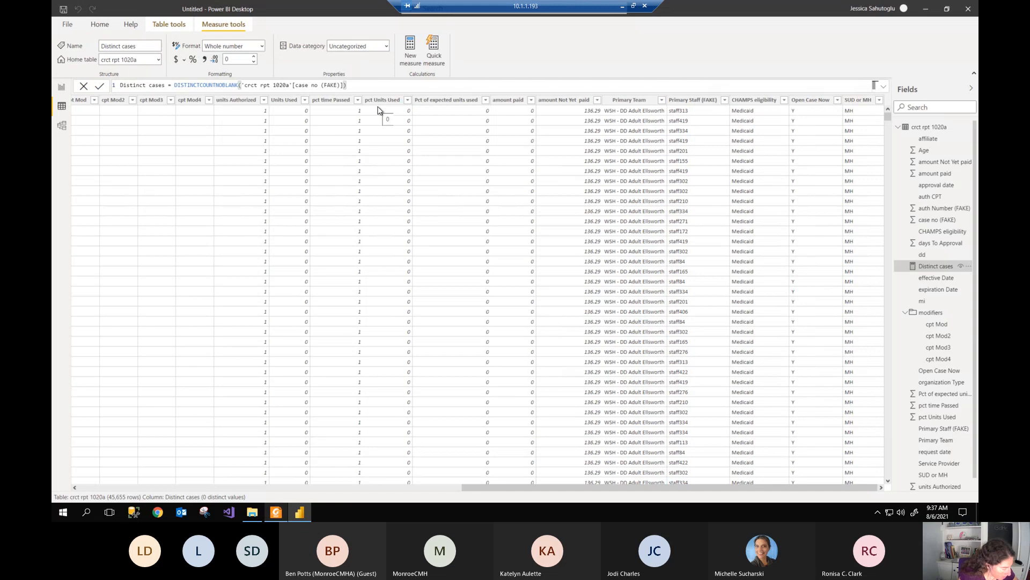
pyautogui.click(61, 88)
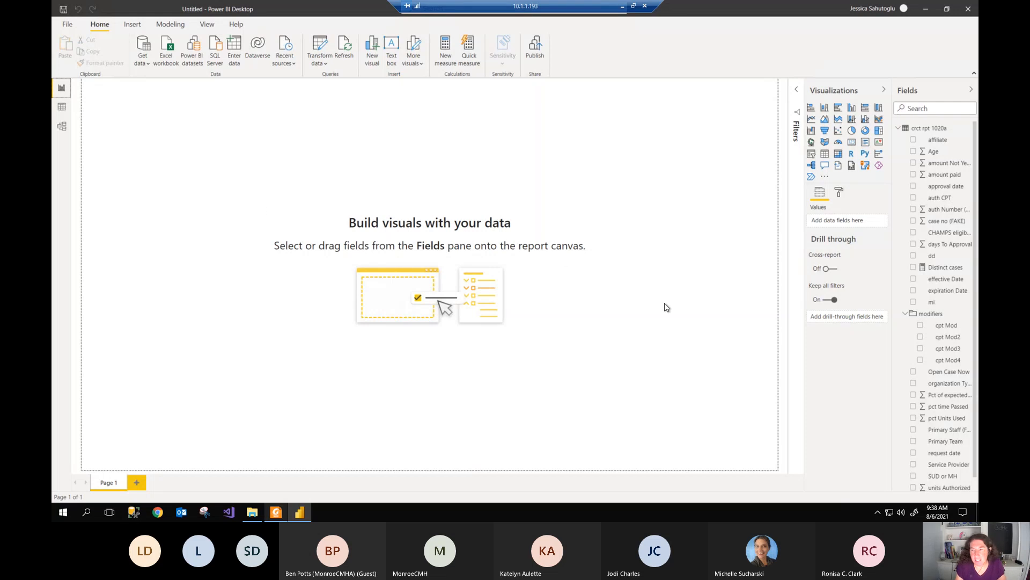
pyautogui.click(854, 111)
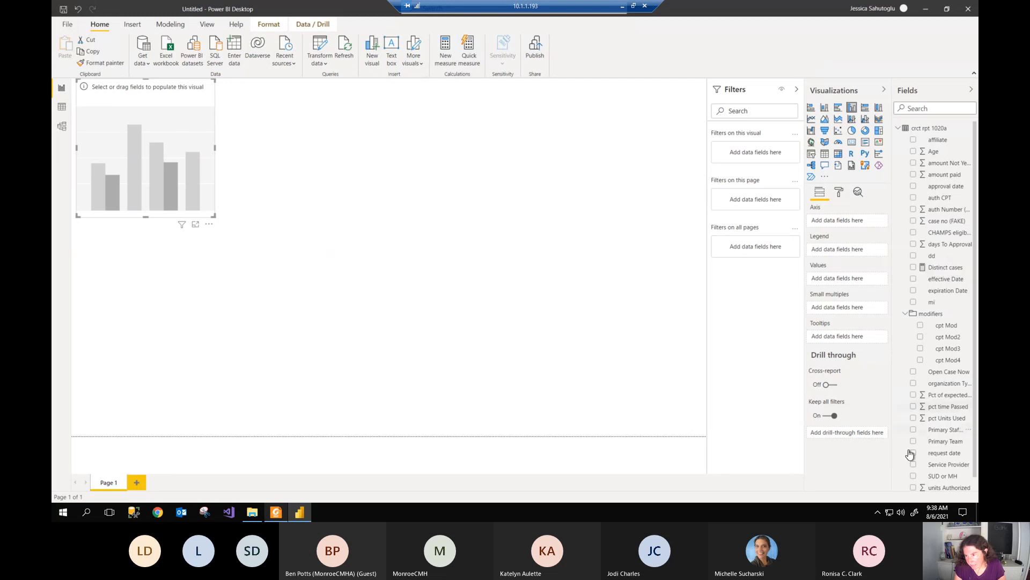
pyautogui.moveTo(947, 271); pyautogui.dragTo(847, 282)
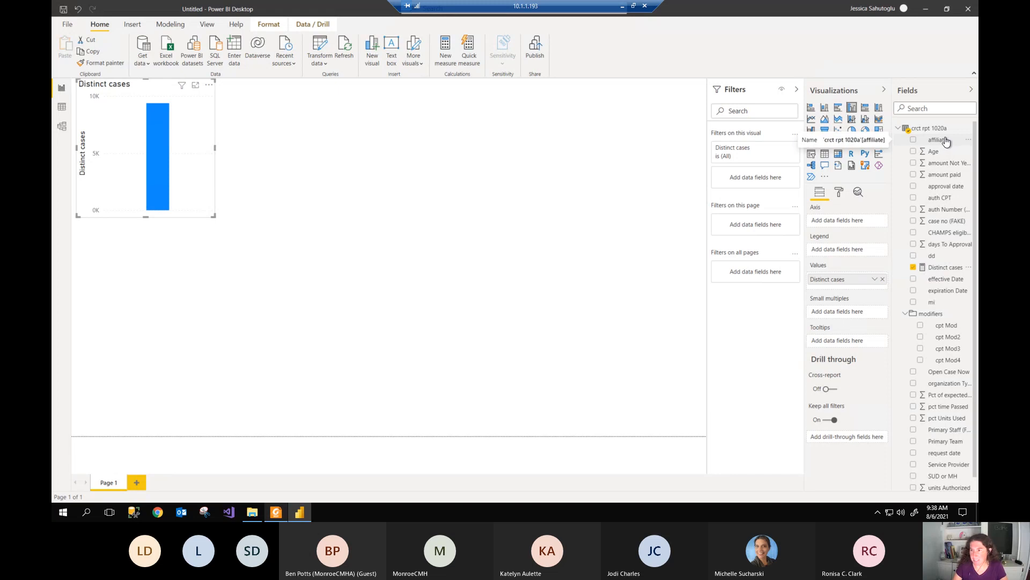
pyautogui.moveTo(947, 142); pyautogui.dragTo(868, 262)
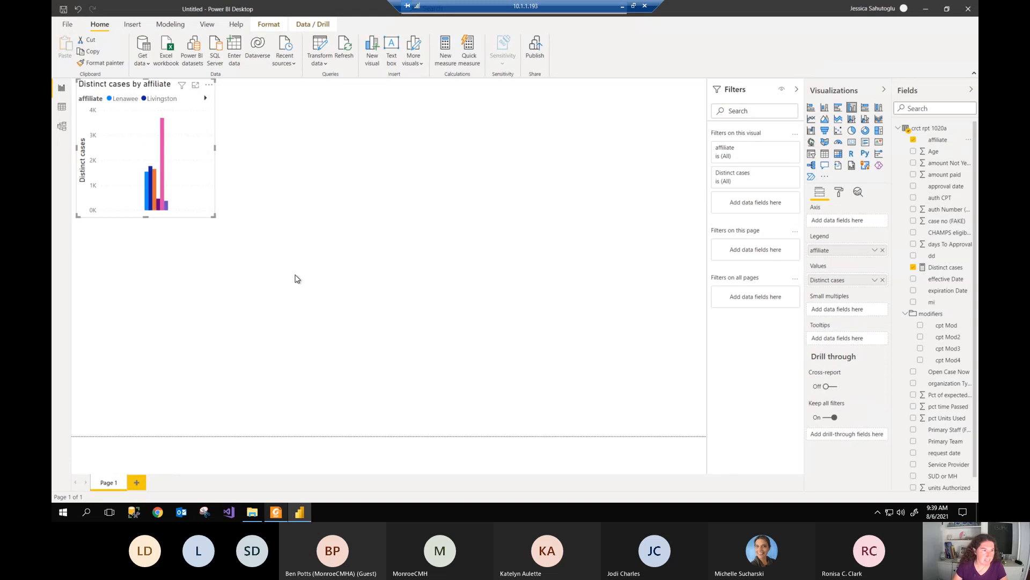
pyautogui.moveTo(214, 216); pyautogui.dragTo(412, 251)
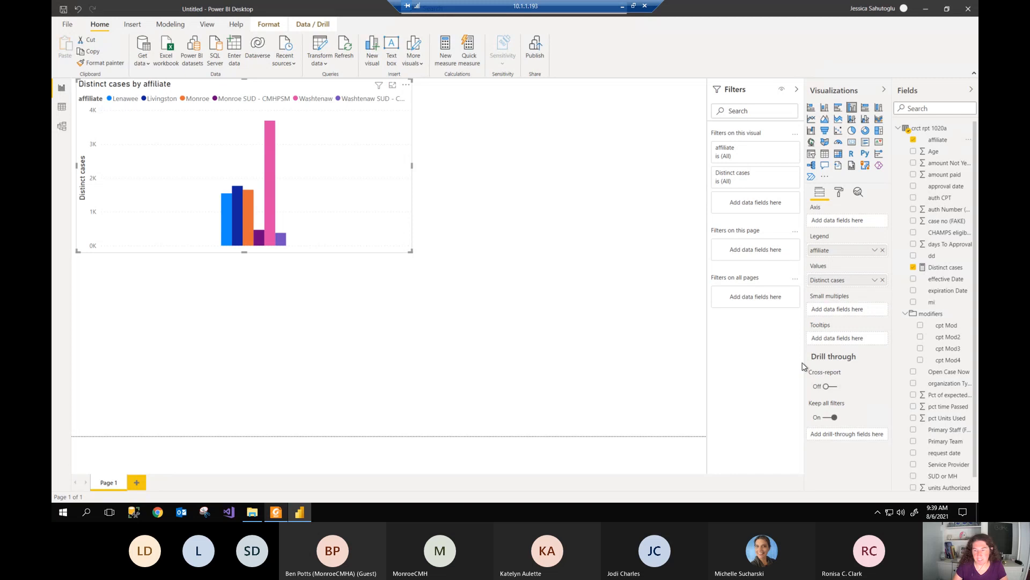
pyautogui.moveTo(831, 251); pyautogui.dragTo(845, 225)
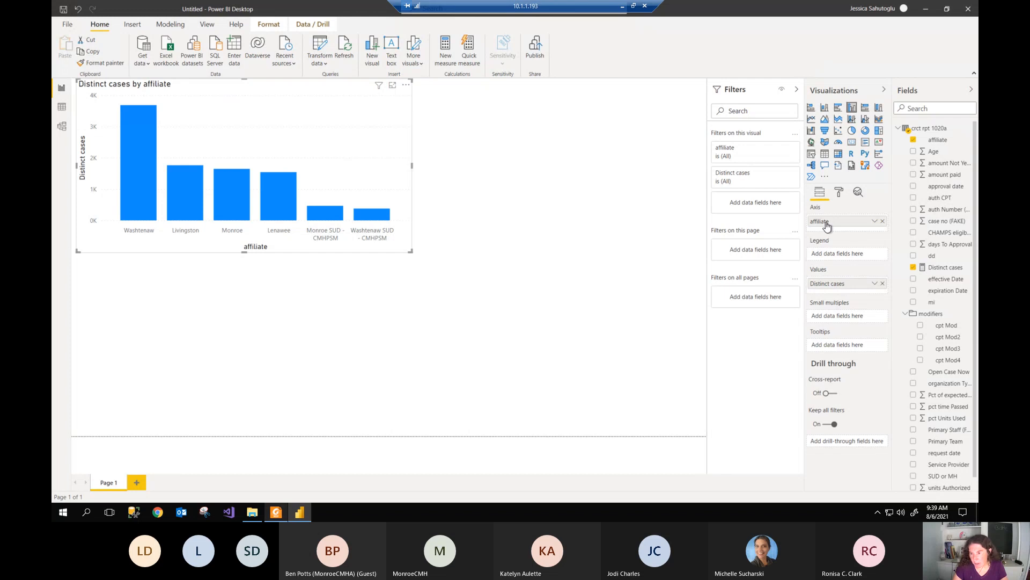
# Step: Split the chart into small multiples by affiliate, enlarge it further, and use SUD or MH as the legend
pyautogui.moveTo(824, 228); pyautogui.dragTo(843, 318)
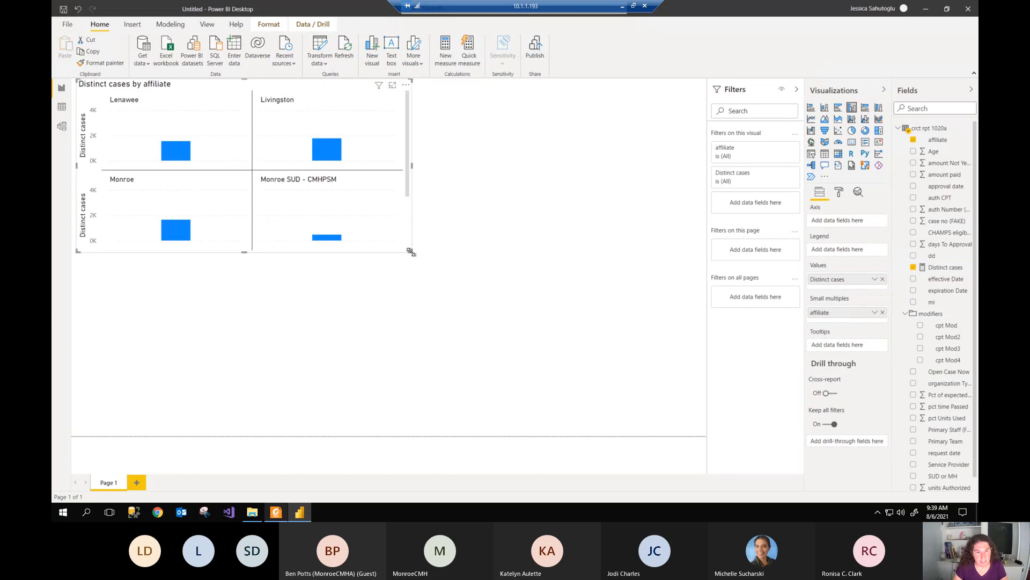
pyautogui.moveTo(411, 252); pyautogui.dragTo(559, 362)
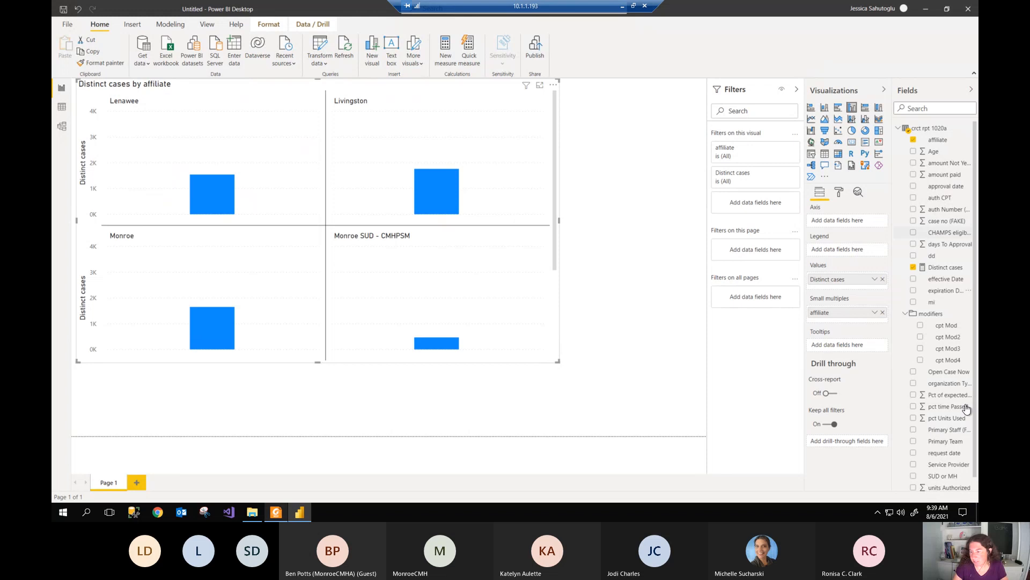
pyautogui.moveTo(944, 476); pyautogui.dragTo(849, 246)
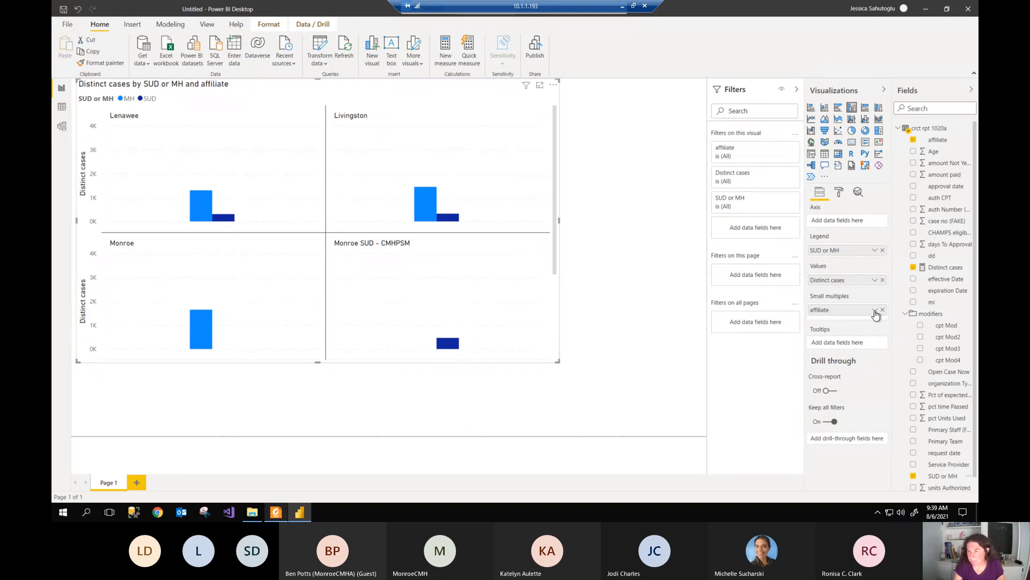
# Step: Remove SUD or MH from the chart's legend and move affiliate from the small multiples to the axis
pyautogui.click(882, 250)
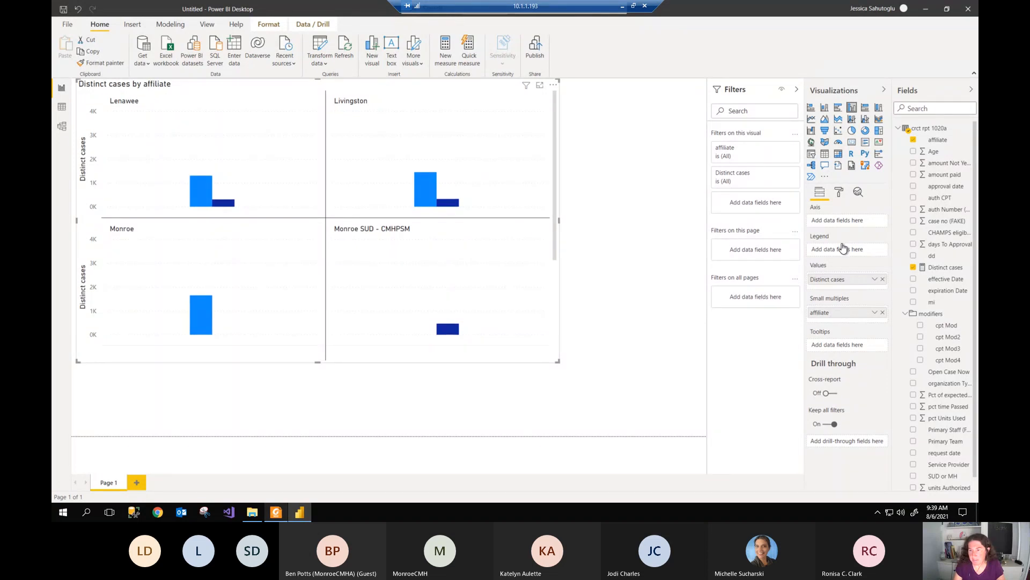
pyautogui.moveTo(837, 313); pyautogui.dragTo(843, 248)
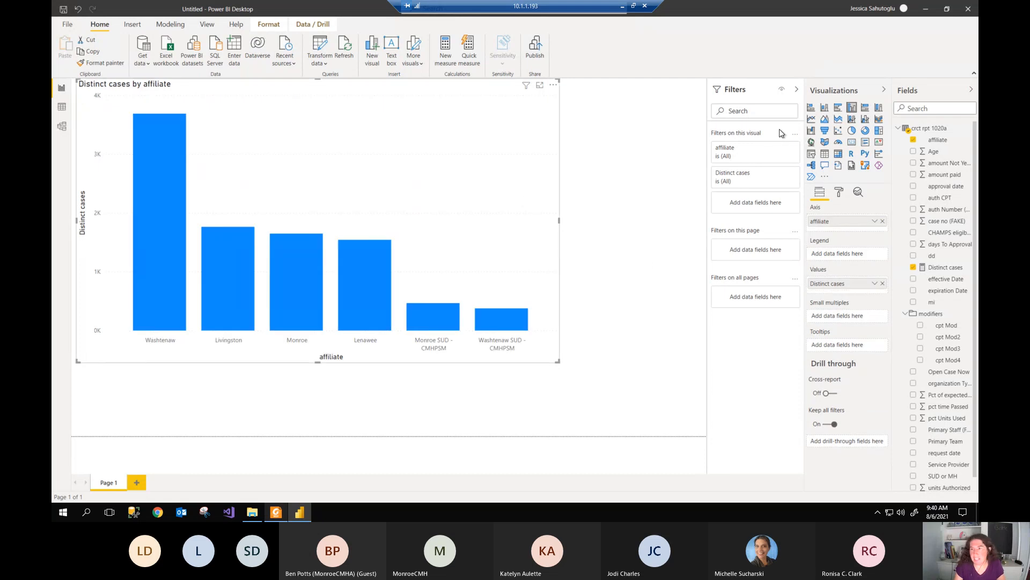
# Step: Try the chart as 100% stacked bar, 100% stacked column, stacked column and stacked bar, and return it to clustered column
pyautogui.click(866, 109)
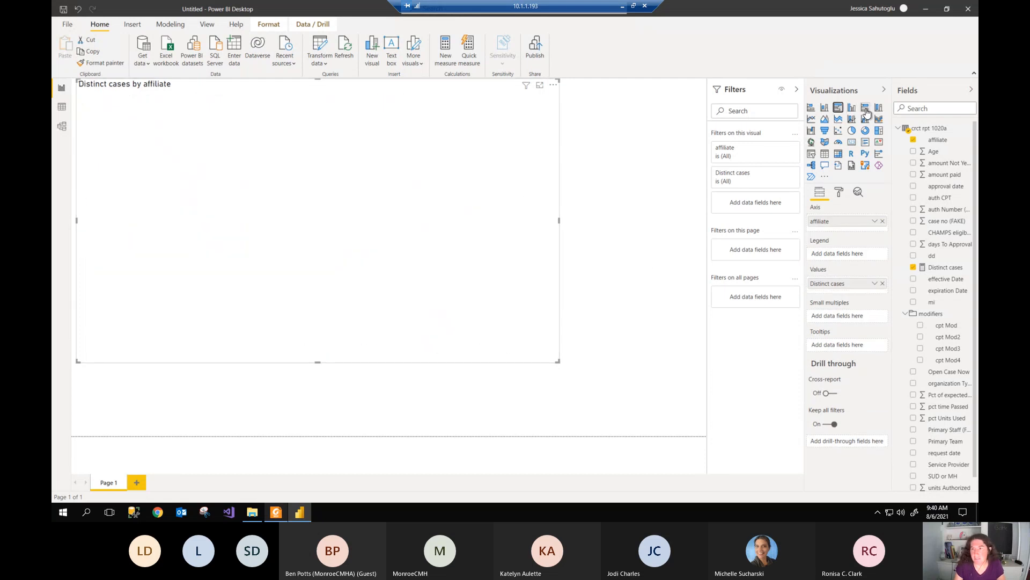
pyautogui.click(878, 110)
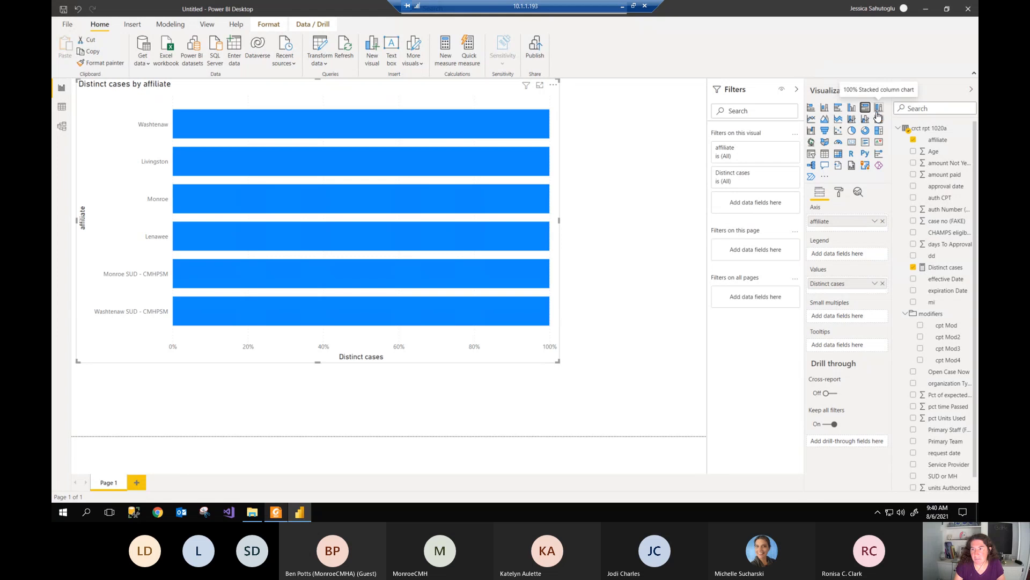
pyautogui.click(879, 110)
pyautogui.click(825, 110)
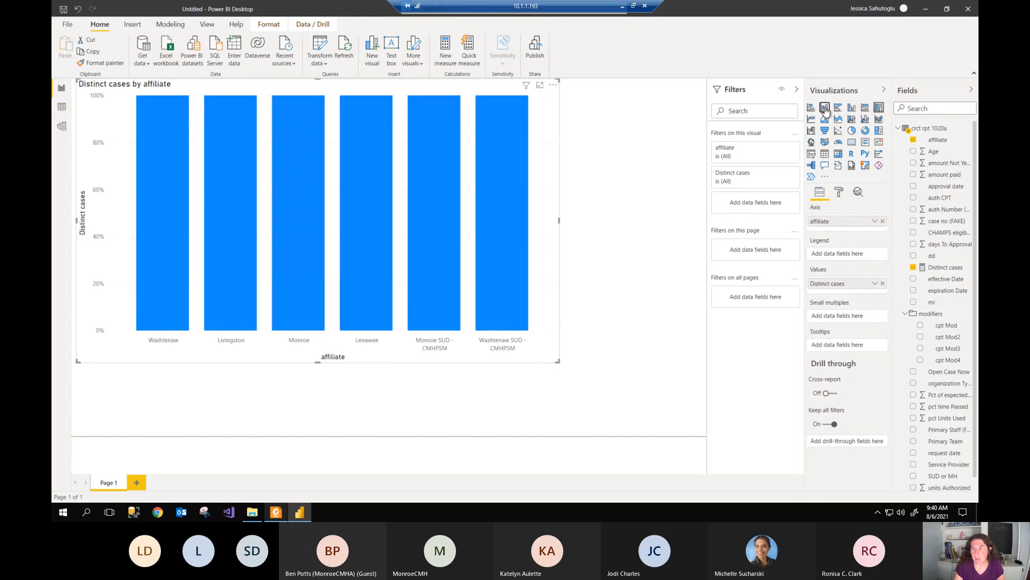
pyautogui.click(813, 109)
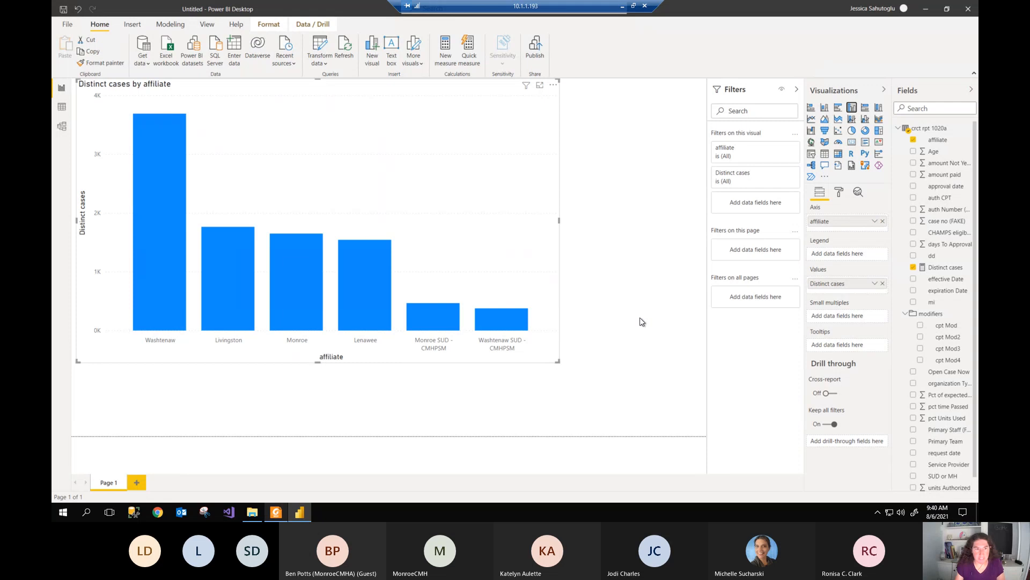
# Step: Save the report to the Desktop as "my auth report" in Power BI file format
pyautogui.click(68, 25)
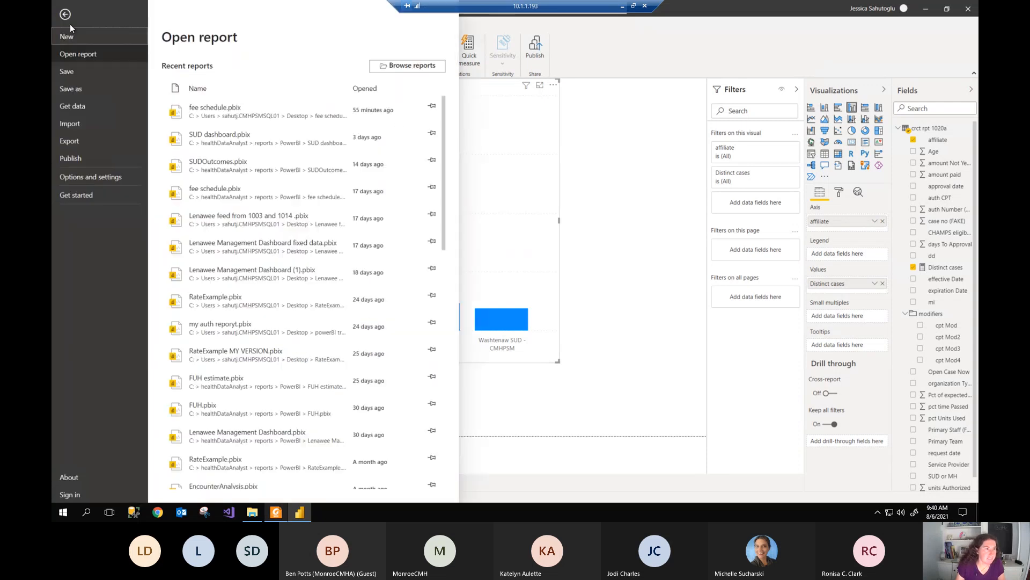
pyautogui.click(78, 90)
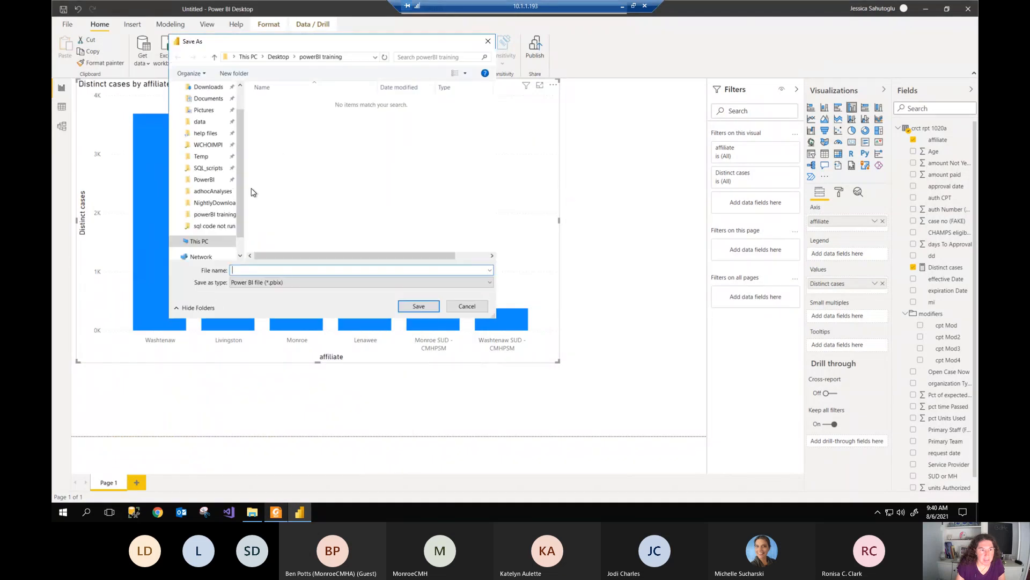
pyautogui.scroll(-1, 238, 182)
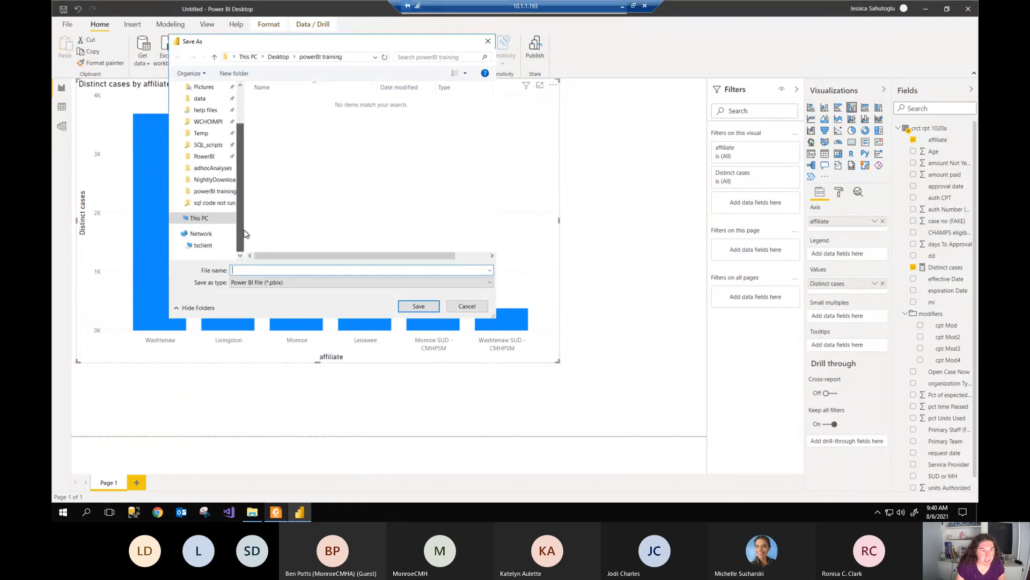
pyautogui.scroll(2, 244, 149)
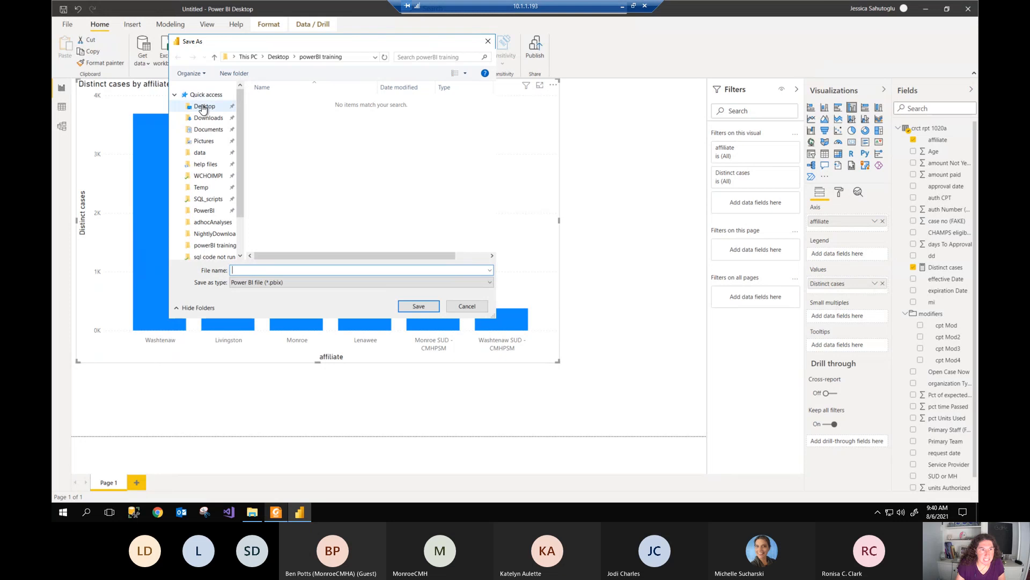
pyautogui.click(203, 107)
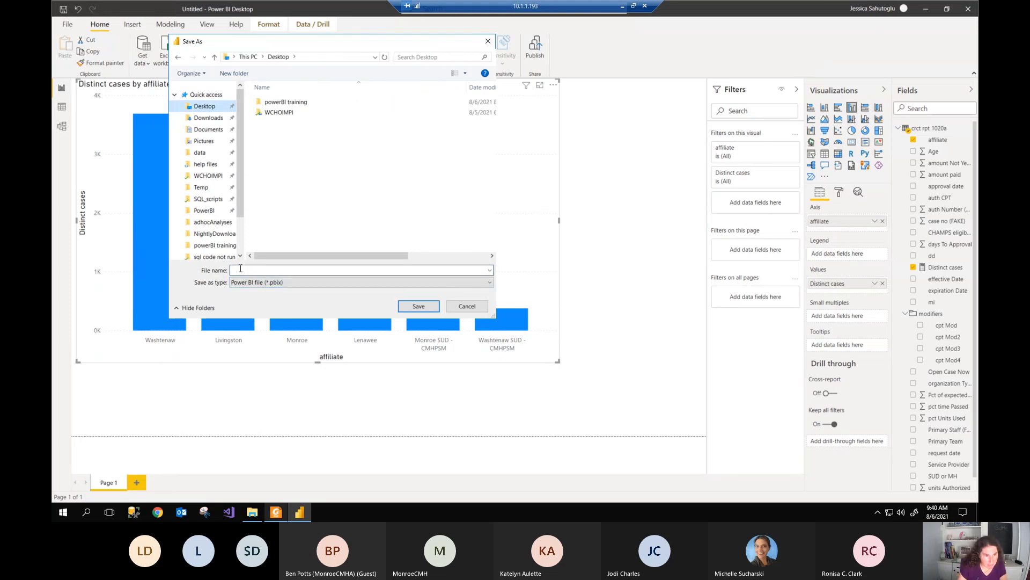
pyautogui.click(243, 269)
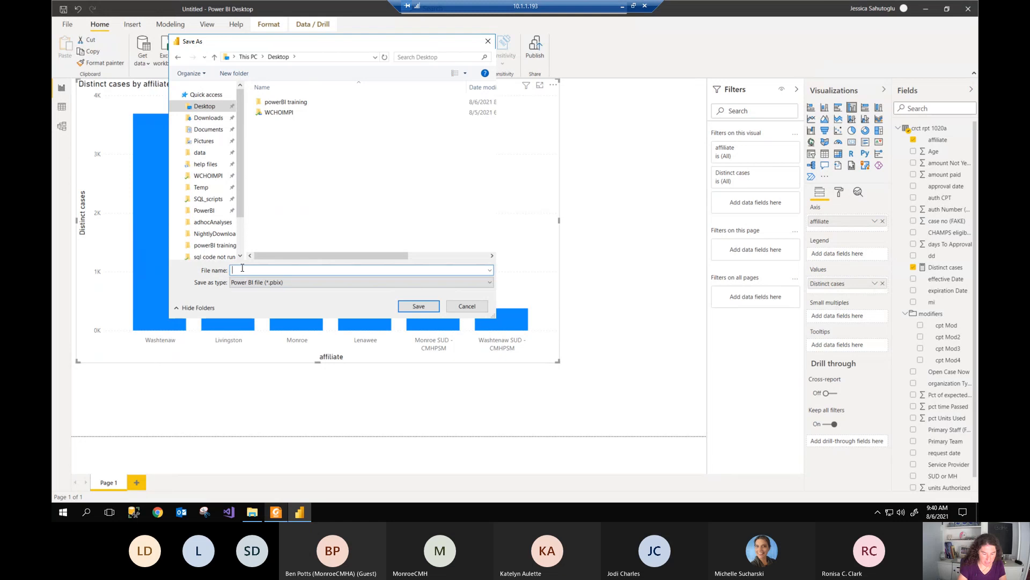
pyautogui.write('my auth report')
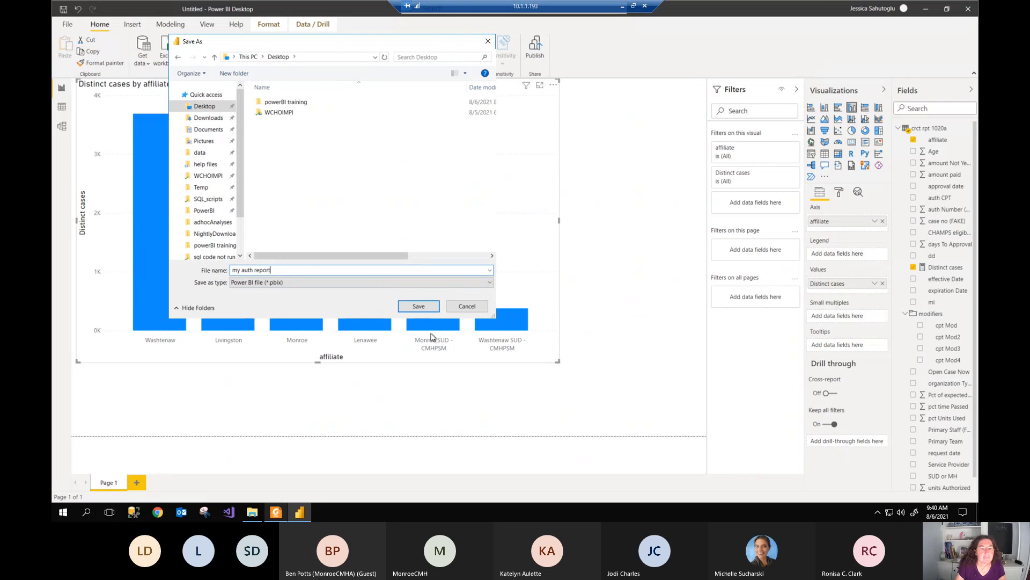
pyautogui.click(422, 310)
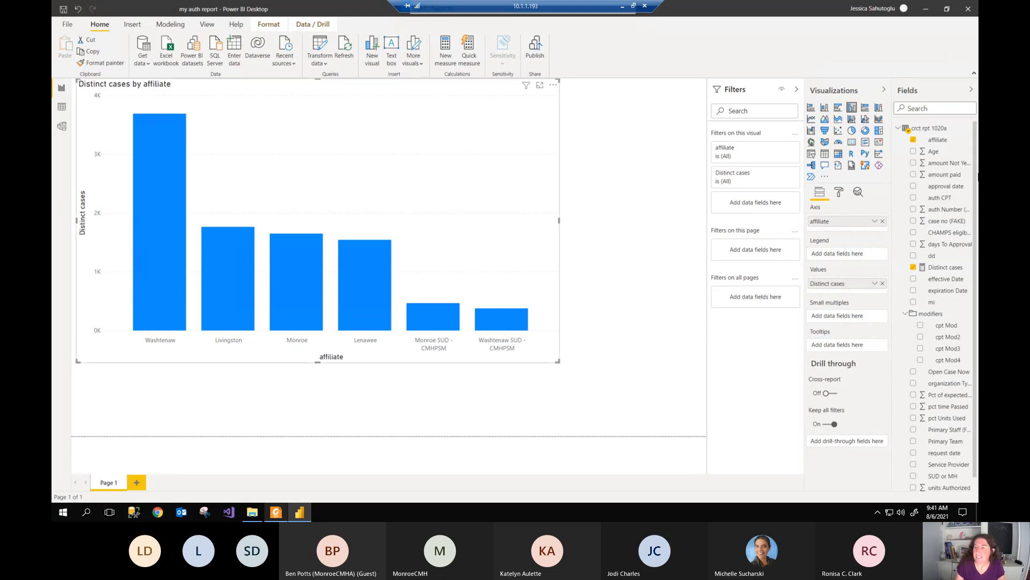
# Step: Close the report, move my auth report.pbix to another spot on the desktop, and reopen it
pyautogui.click(968, 9)
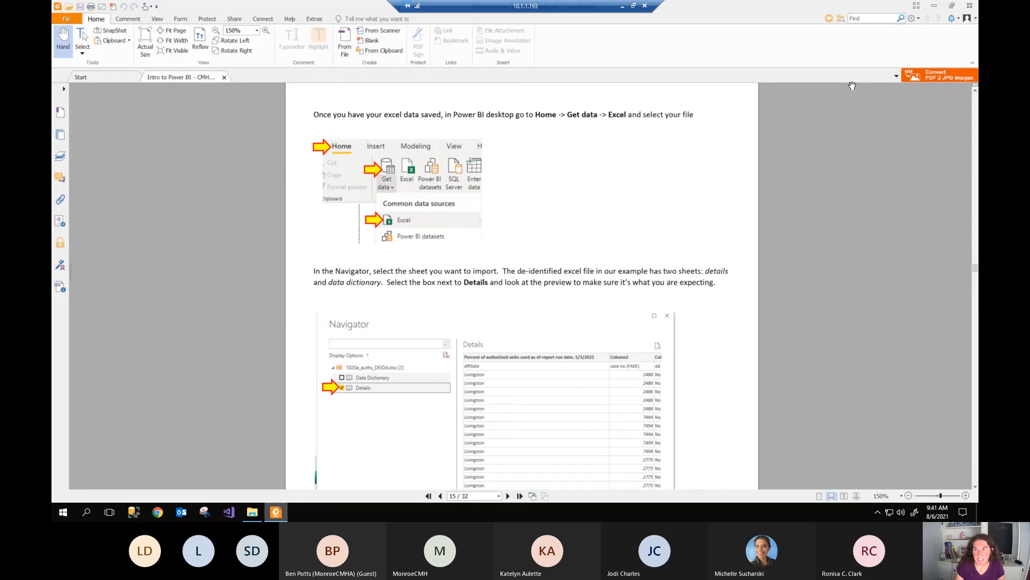
pyautogui.rightClick(573, 514)
pyautogui.click(622, 446)
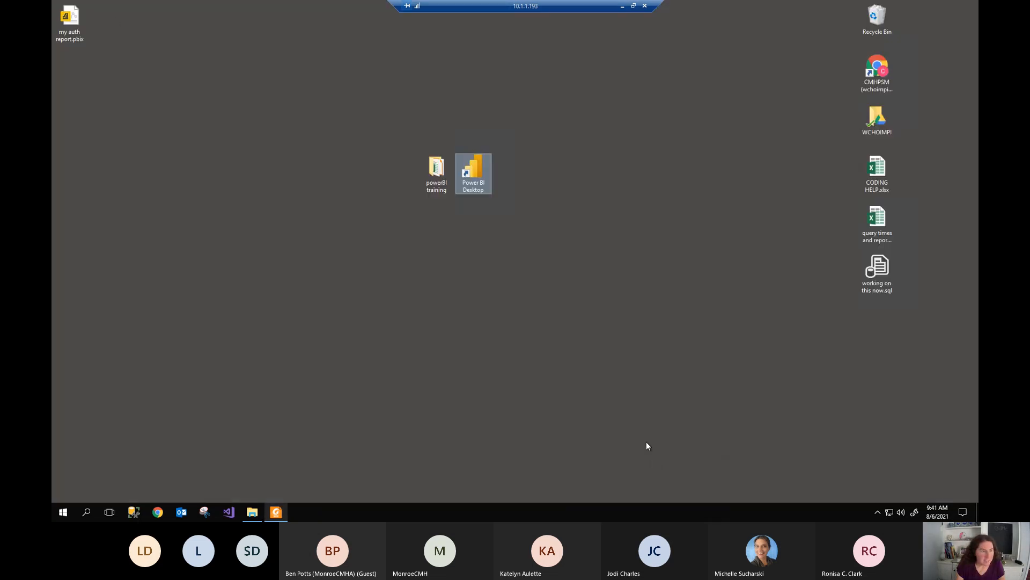
pyautogui.moveTo(63, 23); pyautogui.dragTo(146, 129)
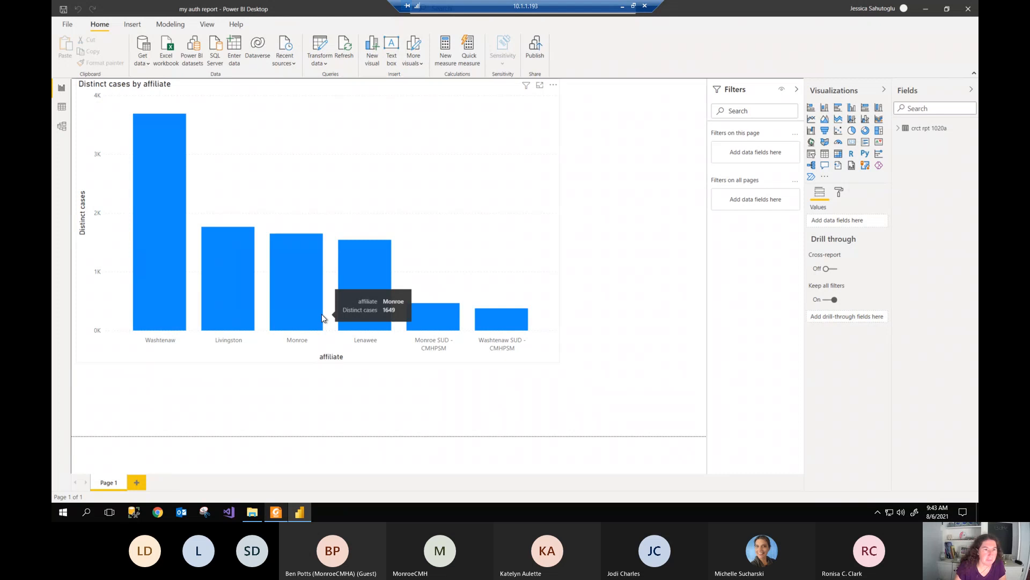
# Step: In Power Query Editor, change the report's Excel data source to "1020a_auths_DEIDd - version2.xlsx" from the powerBI training folder
pyautogui.click(319, 49)
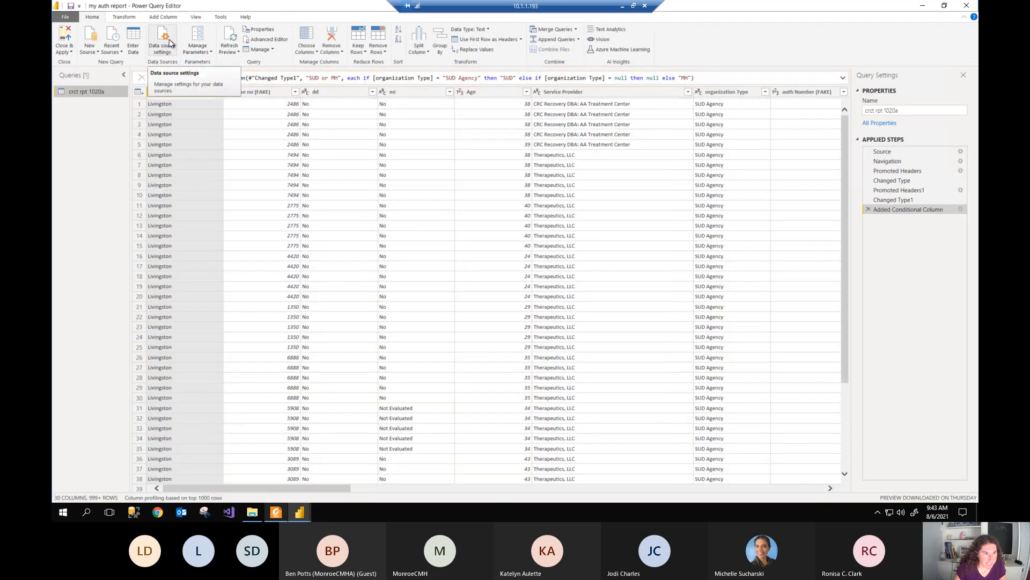
pyautogui.click(169, 39)
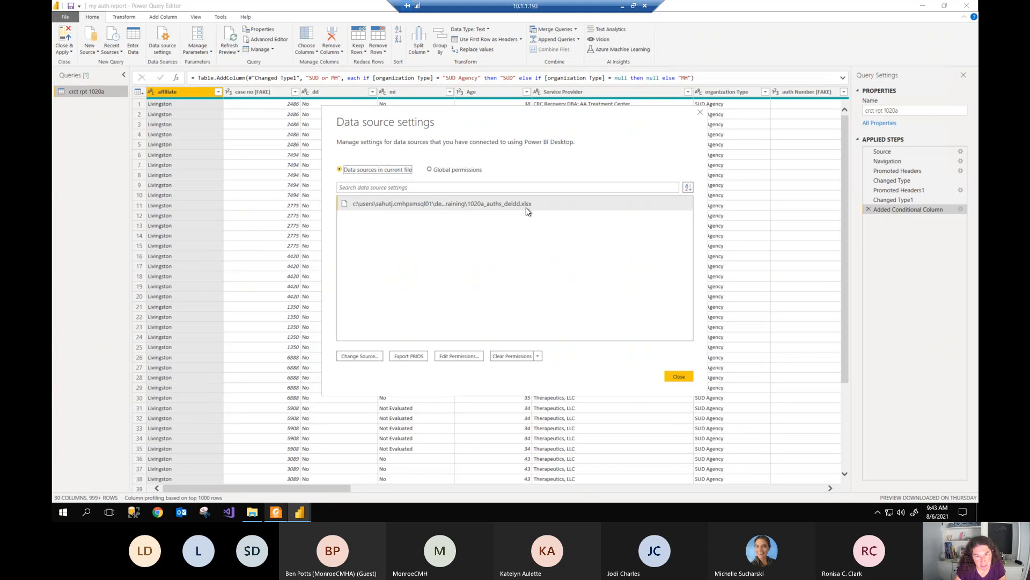
pyautogui.click(358, 357)
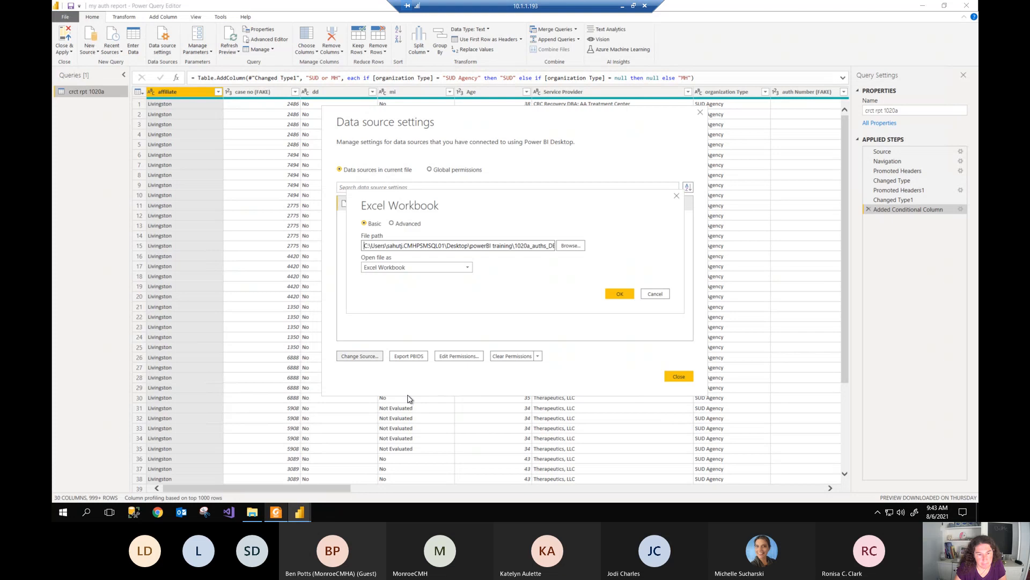
pyautogui.click(567, 246)
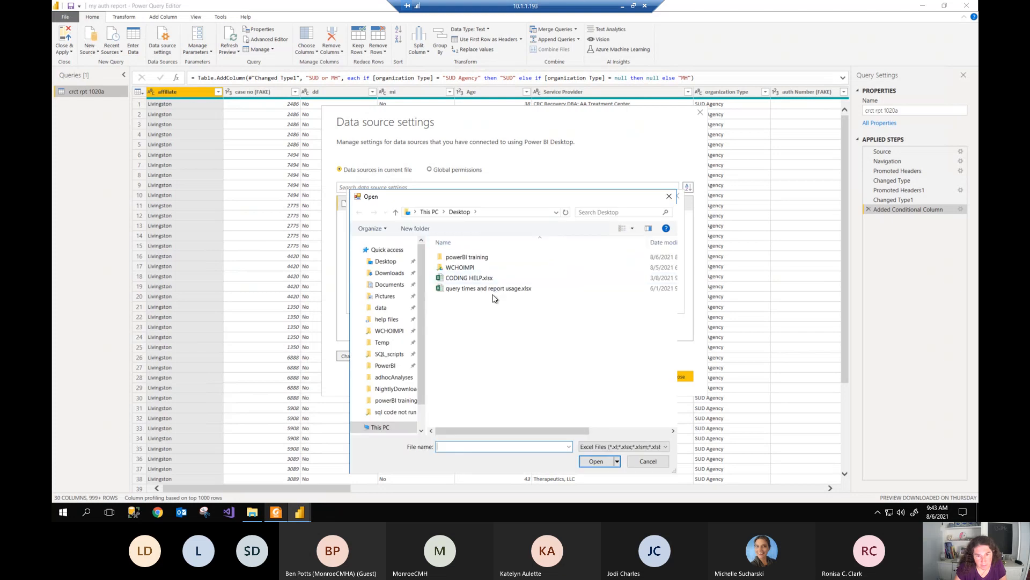
pyautogui.doubleClick(471, 259)
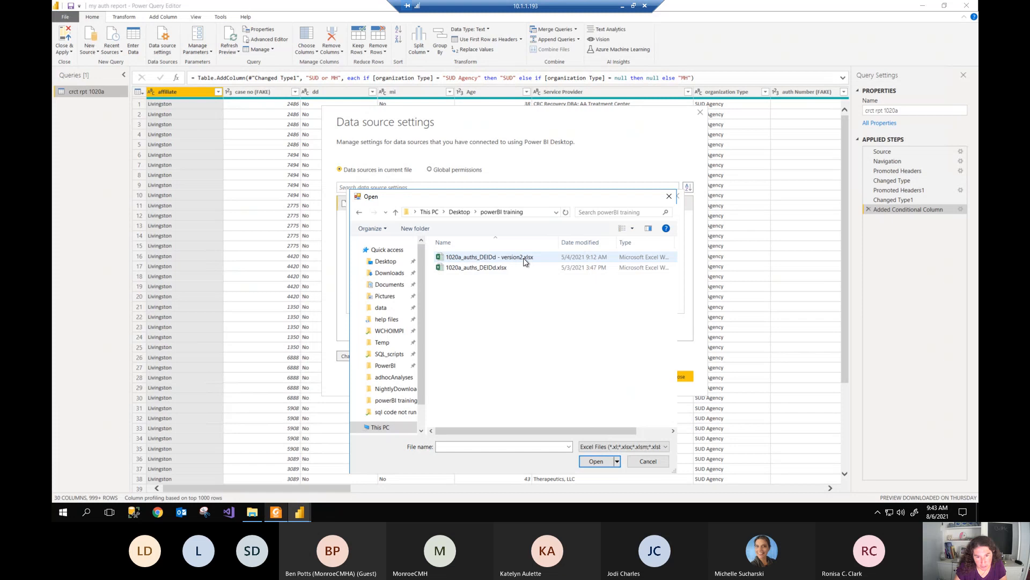
pyautogui.click(525, 261)
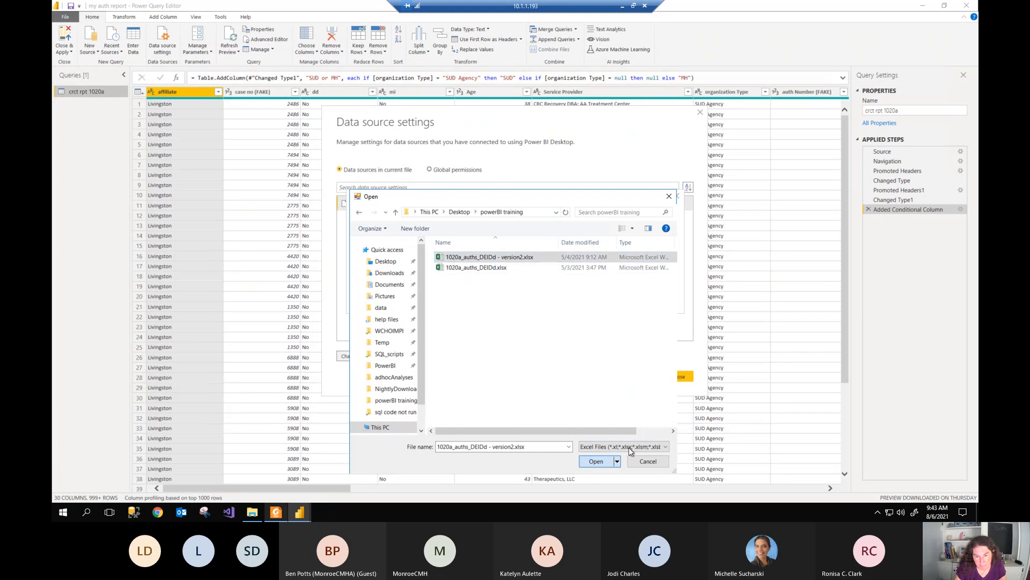
pyautogui.press('Return')
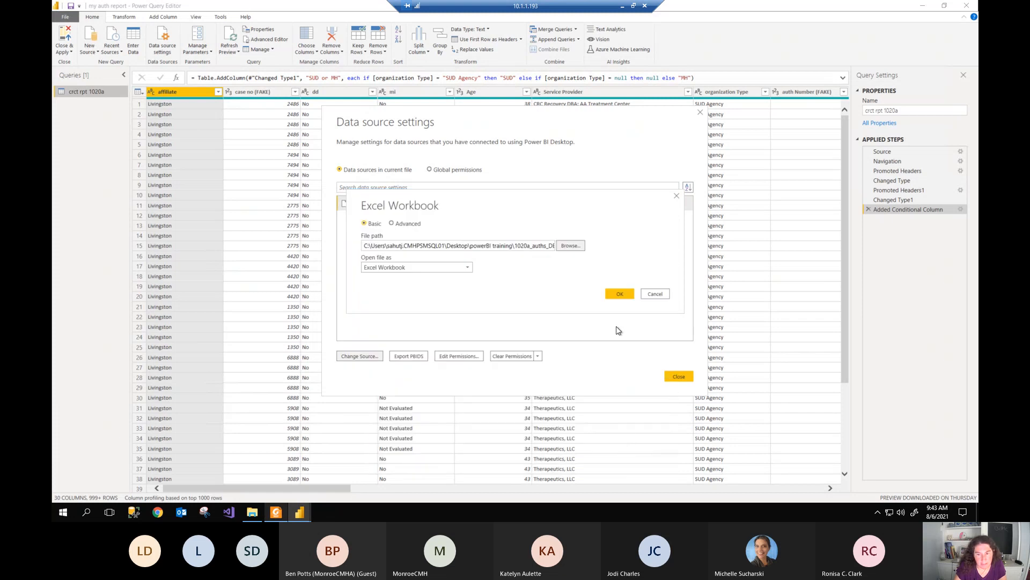
pyautogui.click(620, 295)
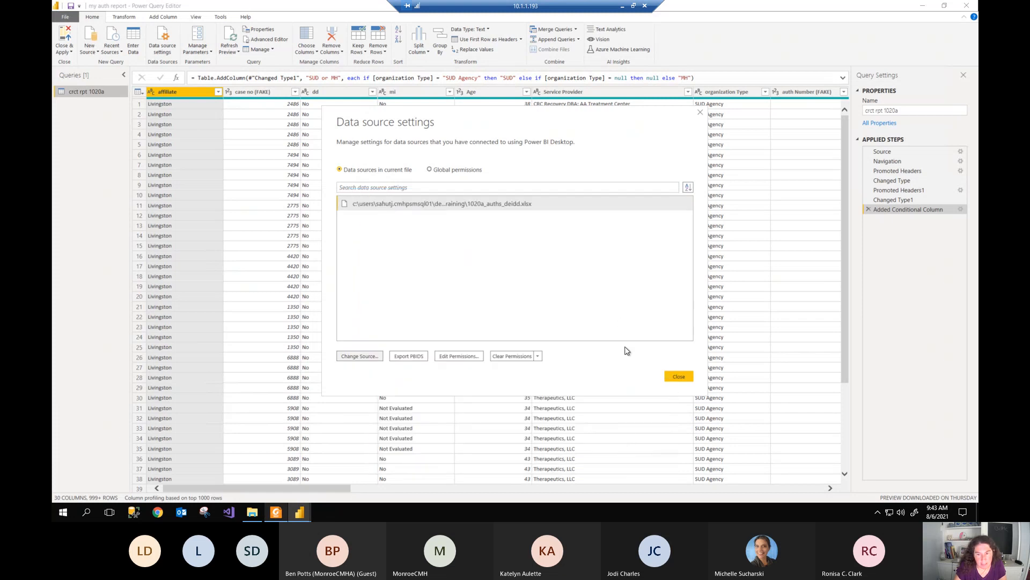
pyautogui.click(679, 376)
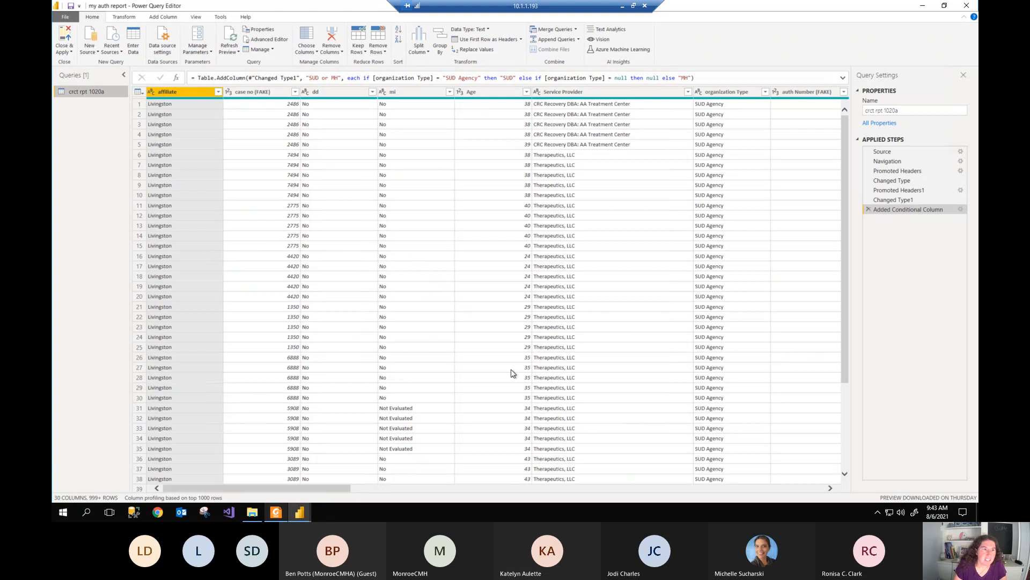
# Step: Refresh the query preview, check the columns through SUD or MH, and apply the new data to the report
pyautogui.click(230, 41)
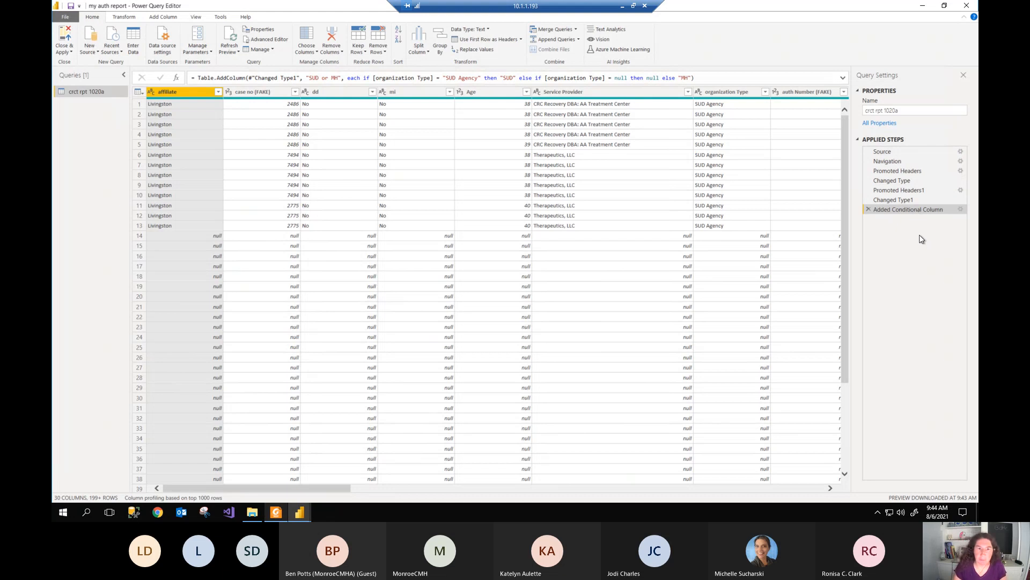
pyautogui.moveTo(345, 491); pyautogui.dragTo(842, 497)
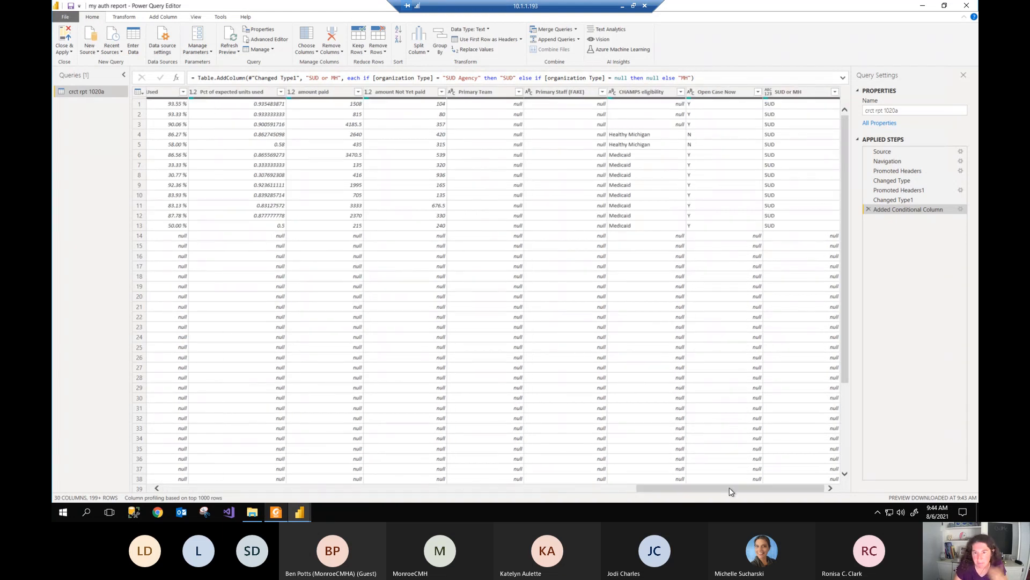
pyautogui.moveTo(729, 487); pyautogui.dragTo(188, 491)
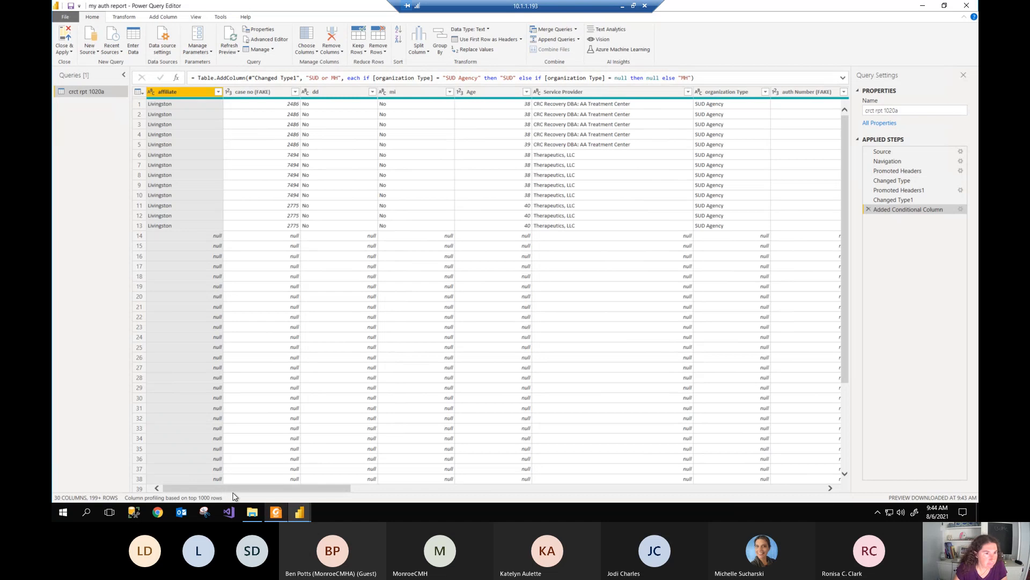
pyautogui.click(68, 38)
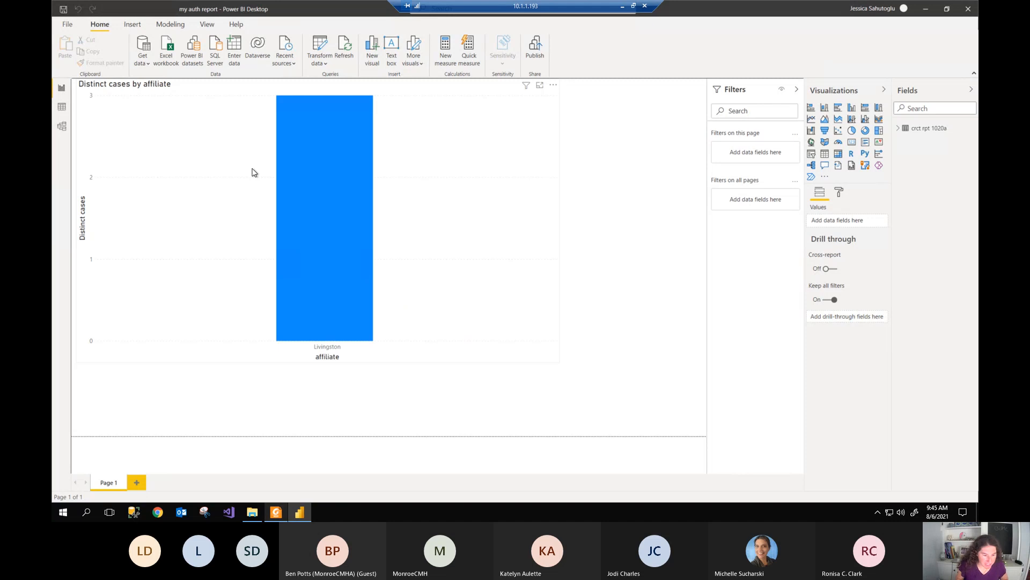
# Step: Switch to the Intro to Power BI PDF and go from its table of contents to Part III, Publishing and Sharing on PowerBI.com
pyautogui.click(277, 513)
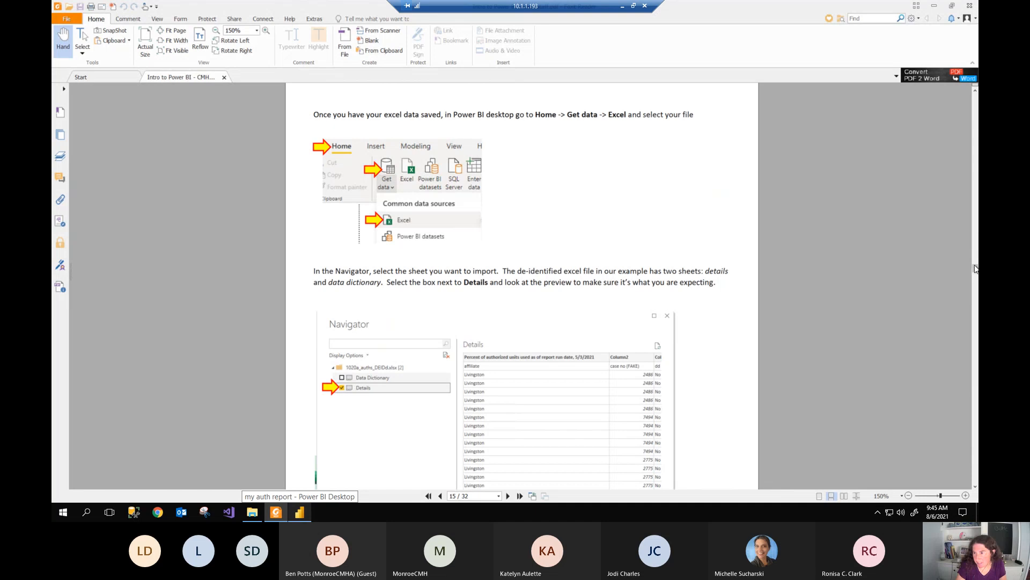
pyautogui.moveTo(976, 268); pyautogui.dragTo(975, 100)
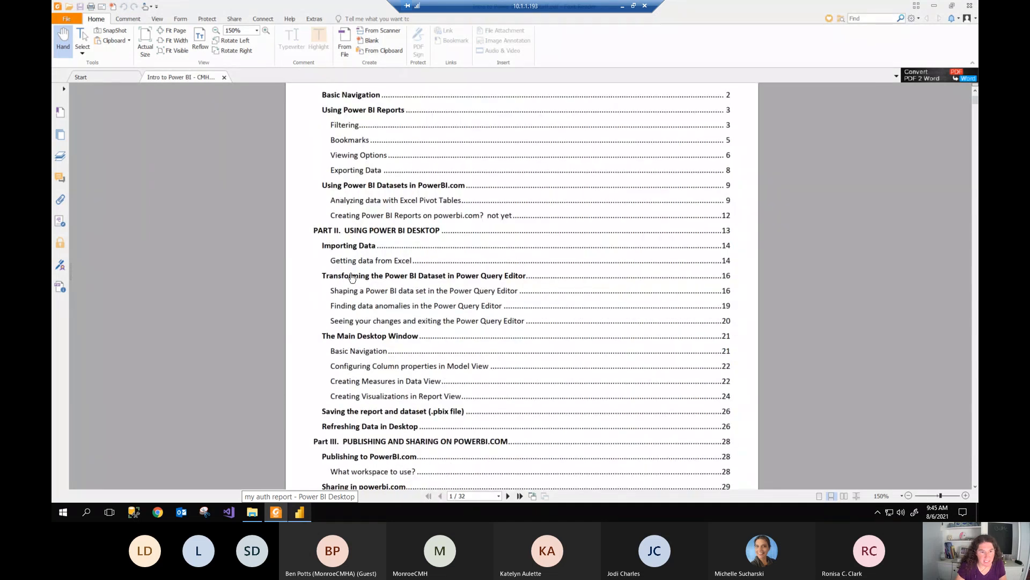
pyautogui.scroll(-1, 402, 313)
pyautogui.scroll(-3, 402, 314)
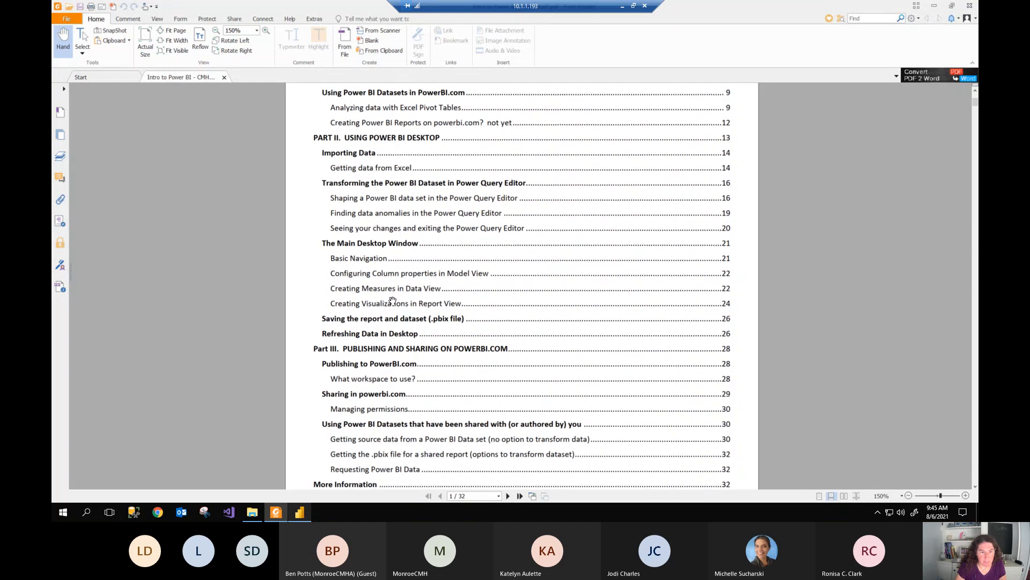
pyautogui.scroll(-2, 395, 301)
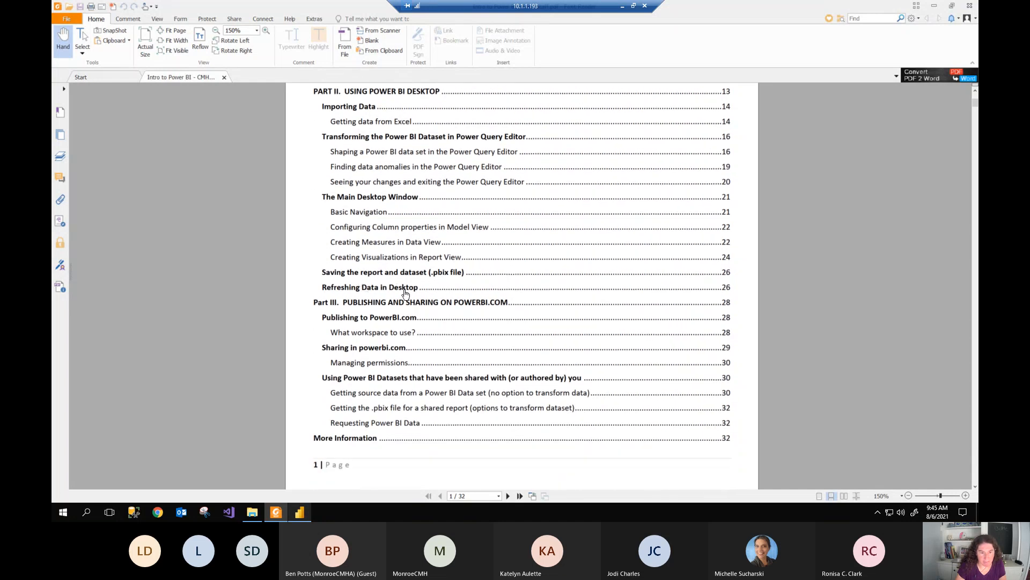
pyautogui.scroll(-3, 506, 313)
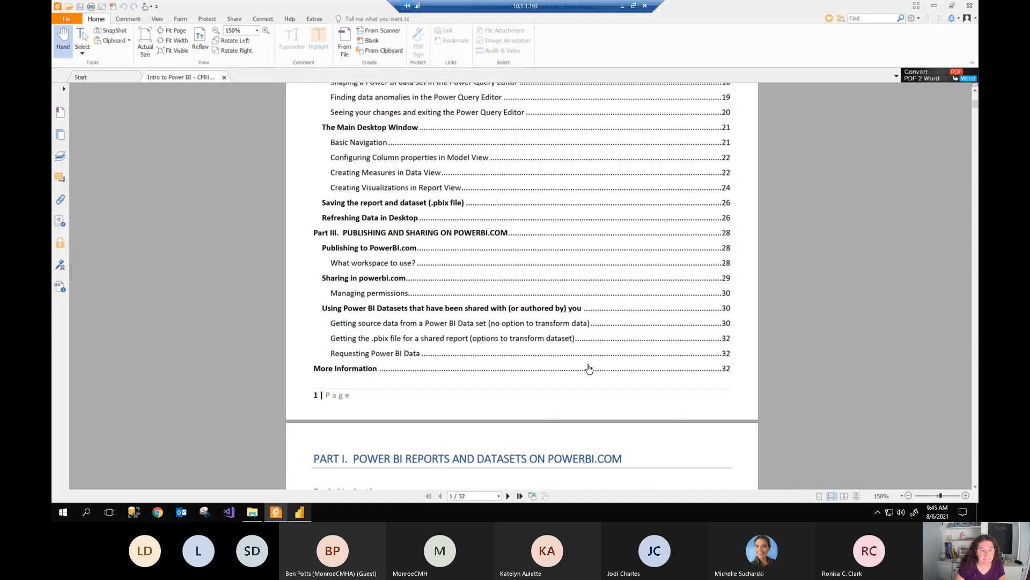
pyautogui.click(500, 236)
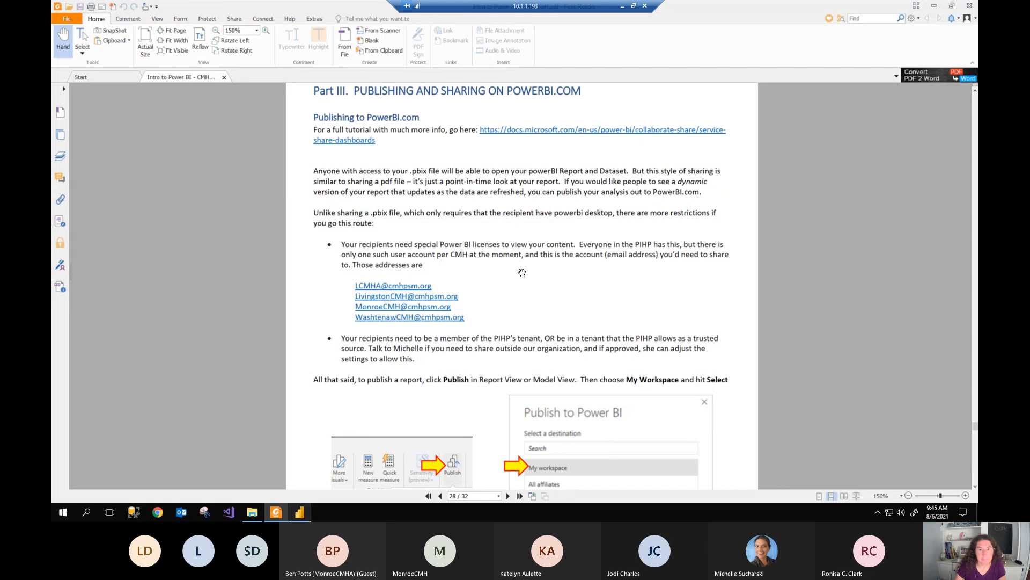
# Step: Start publishing the report in Power BI Desktop, cancel it, and return to the PDF guide to review the recipient requirements for publishing
pyautogui.click(309, 516)
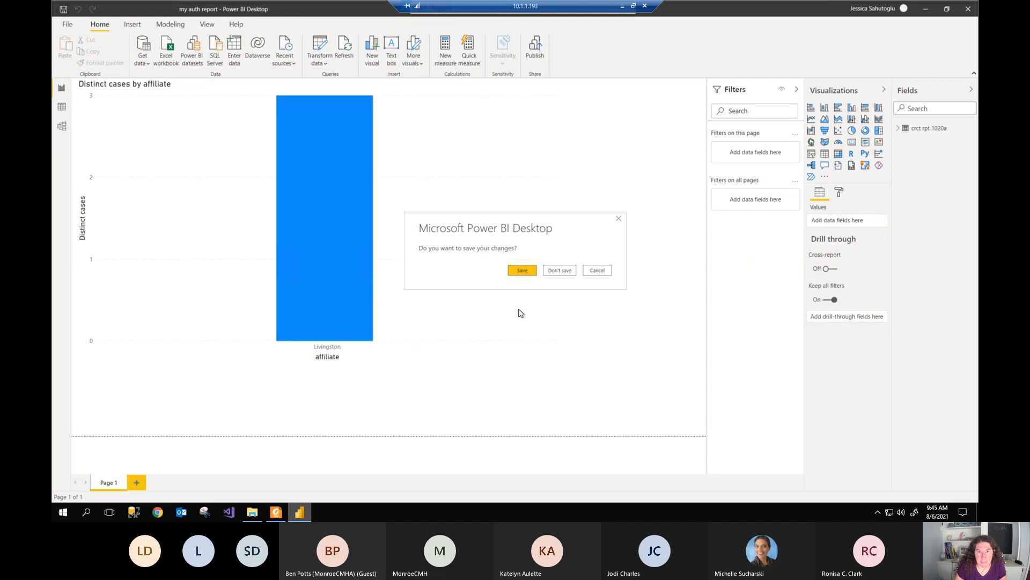
pyautogui.click(604, 272)
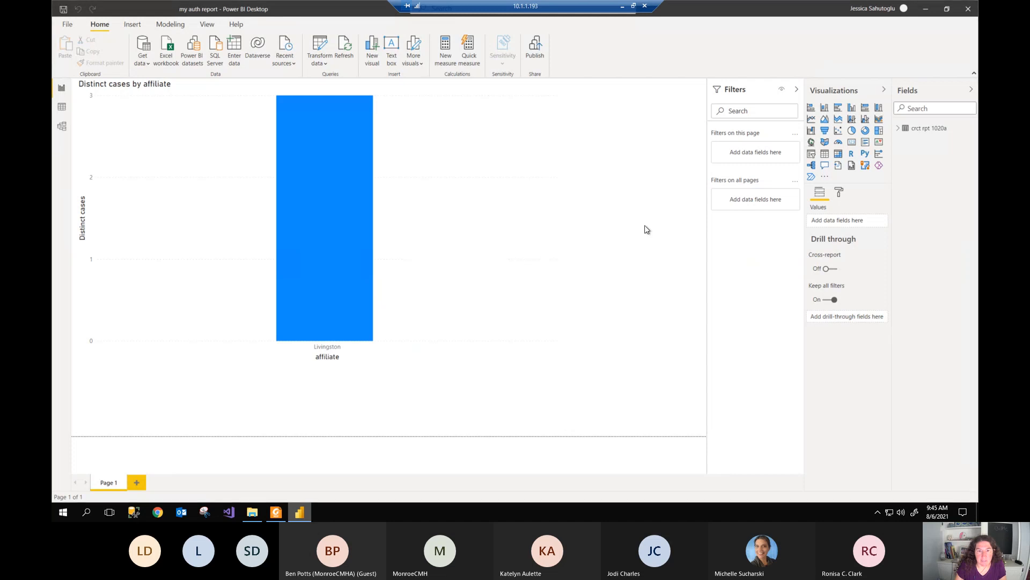
pyautogui.hotkey('alt', 'Tab')
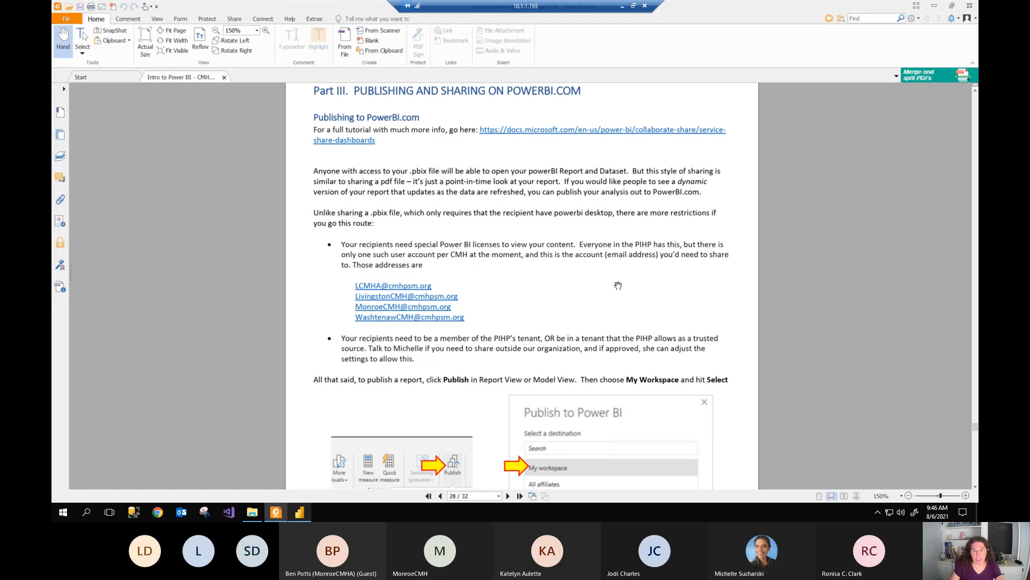
pyautogui.scroll(-3, 619, 285)
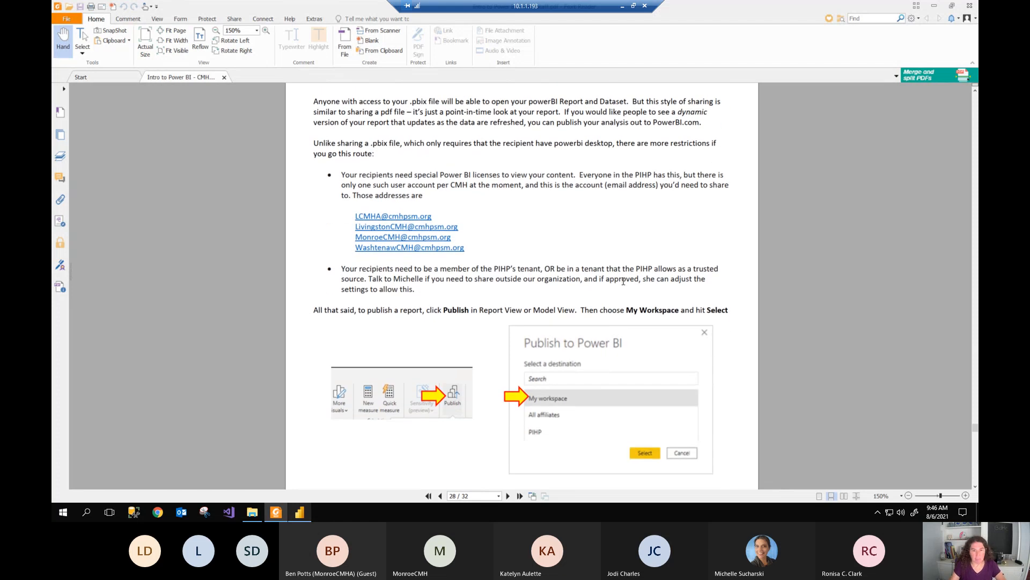
pyautogui.scroll(1, 624, 282)
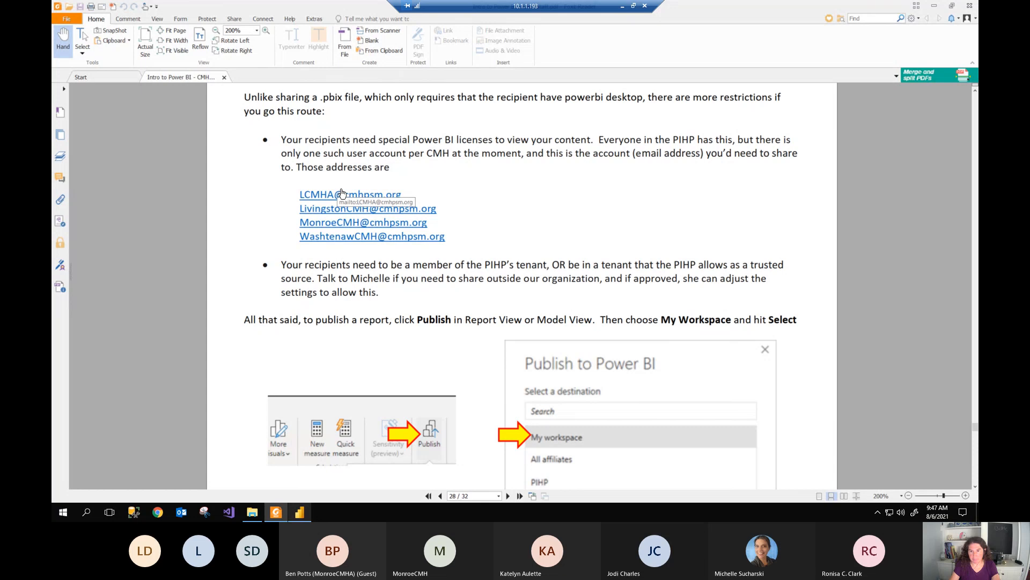
# Step: Read on in the PDF guide to the instructions for publishing a report to My Workspace
pyautogui.scroll(-1, 427, 260)
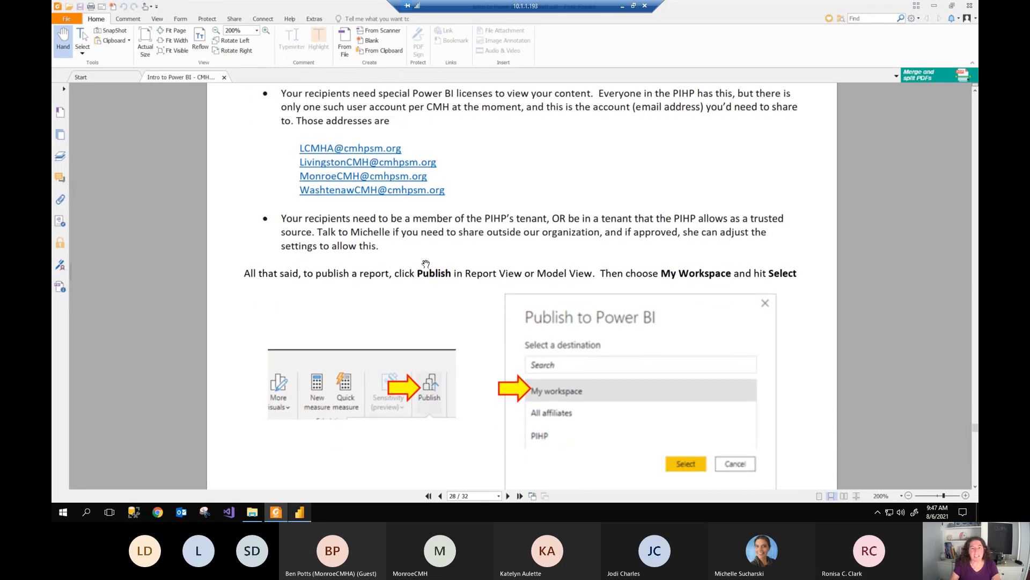
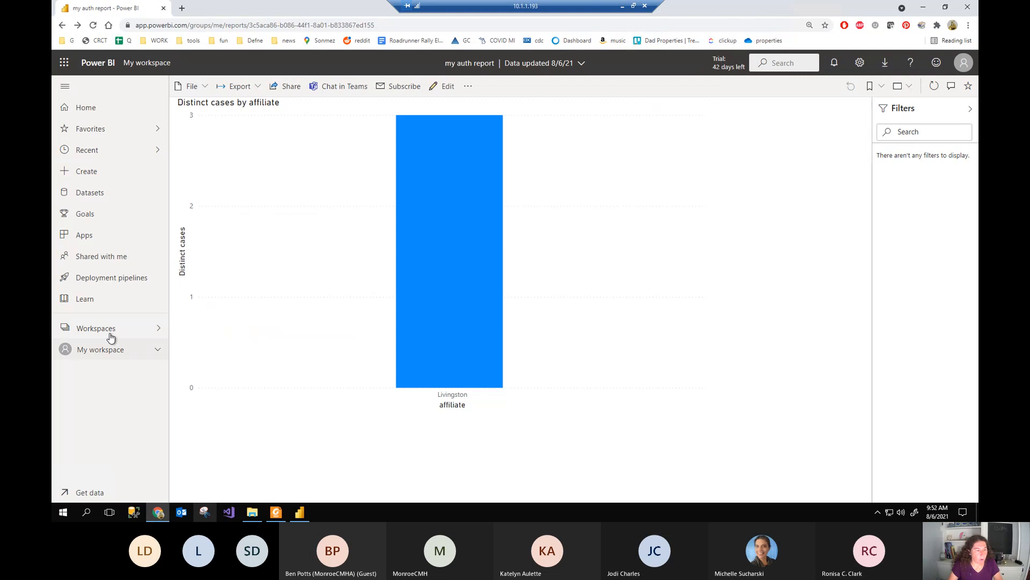
# Step: In My workspace on PowerBI.com, copy a share link for the my auth report report that works for people in the organization
pyautogui.click(110, 354)
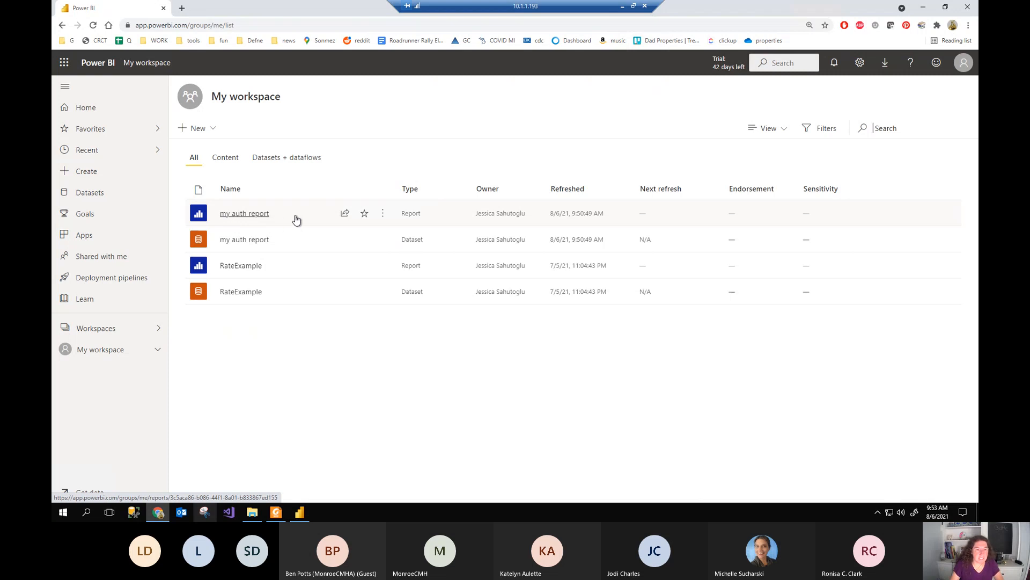
pyautogui.click(344, 214)
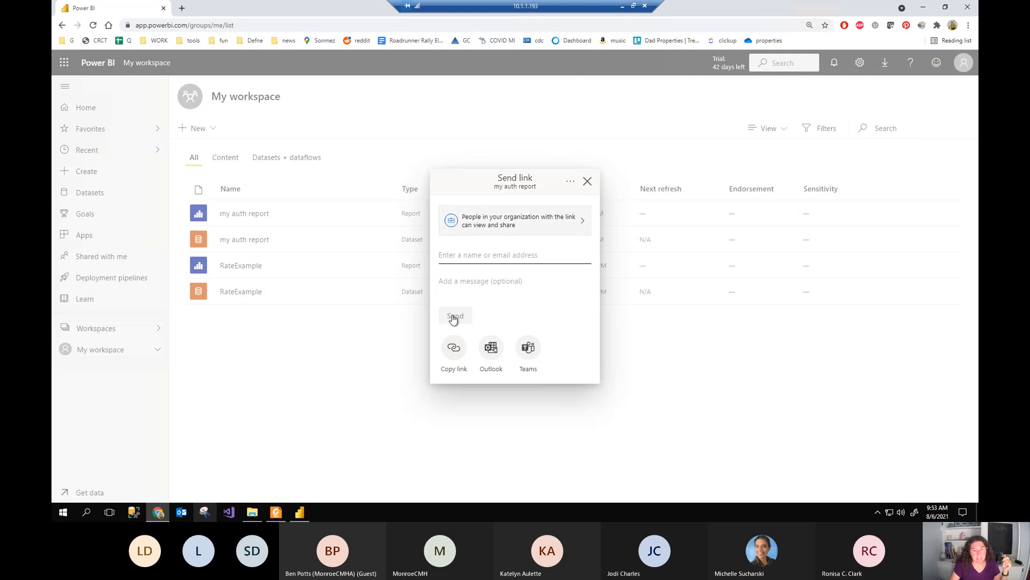
pyautogui.click(453, 350)
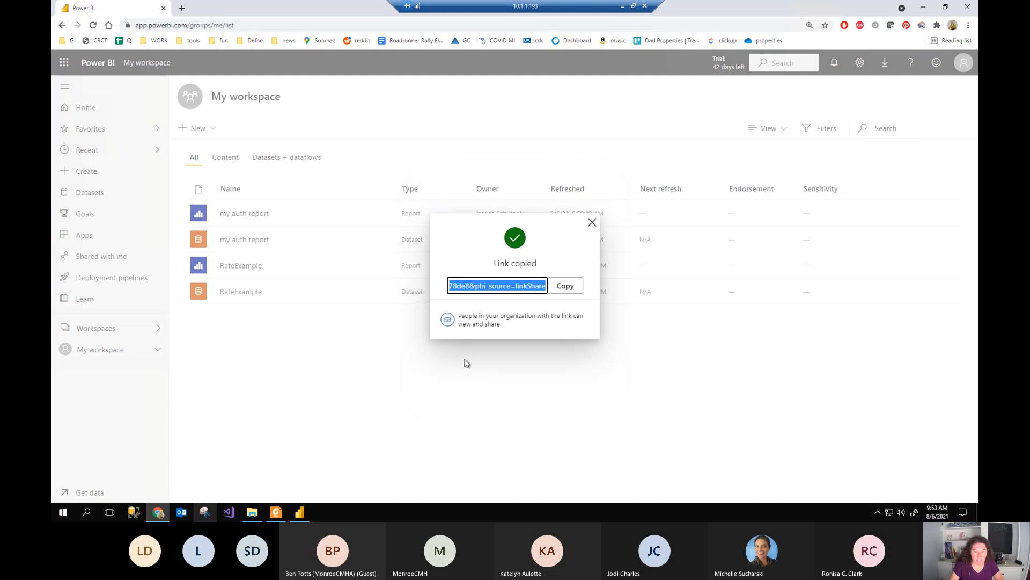
pyautogui.click(569, 284)
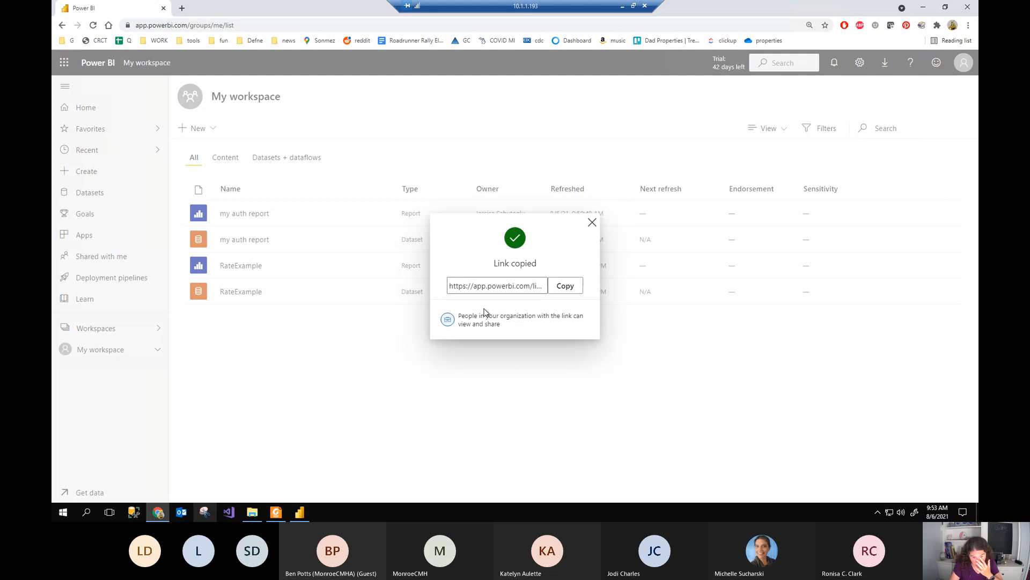
pyautogui.click(592, 222)
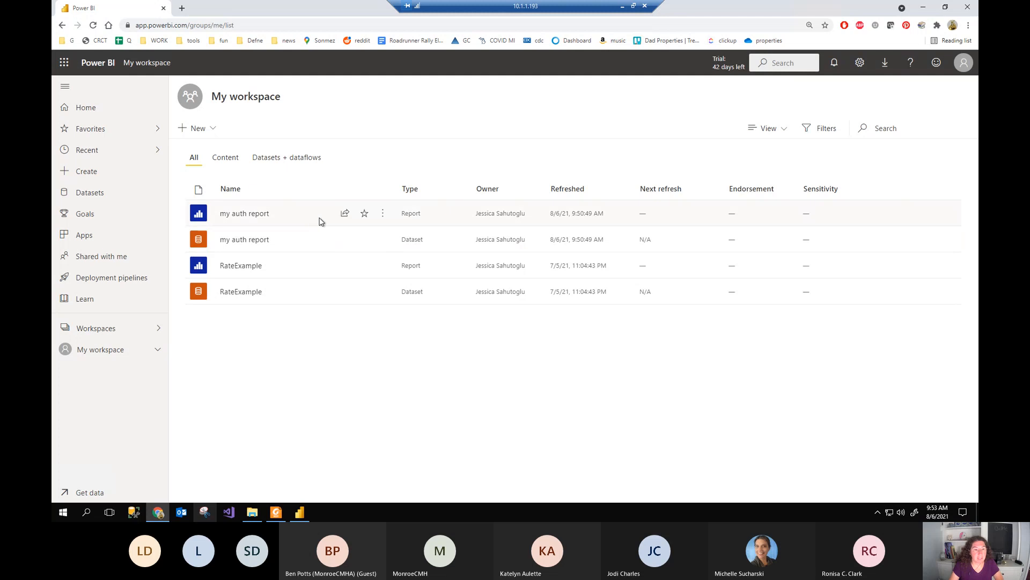
# Step: Limit the report's share link to people with existing access and copy that link
pyautogui.click(345, 214)
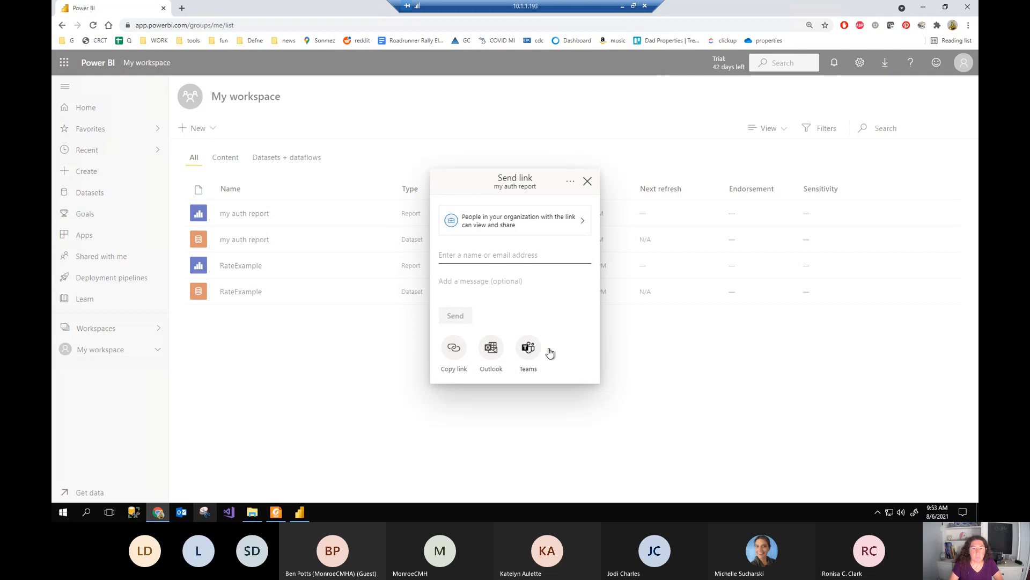
pyautogui.click(508, 222)
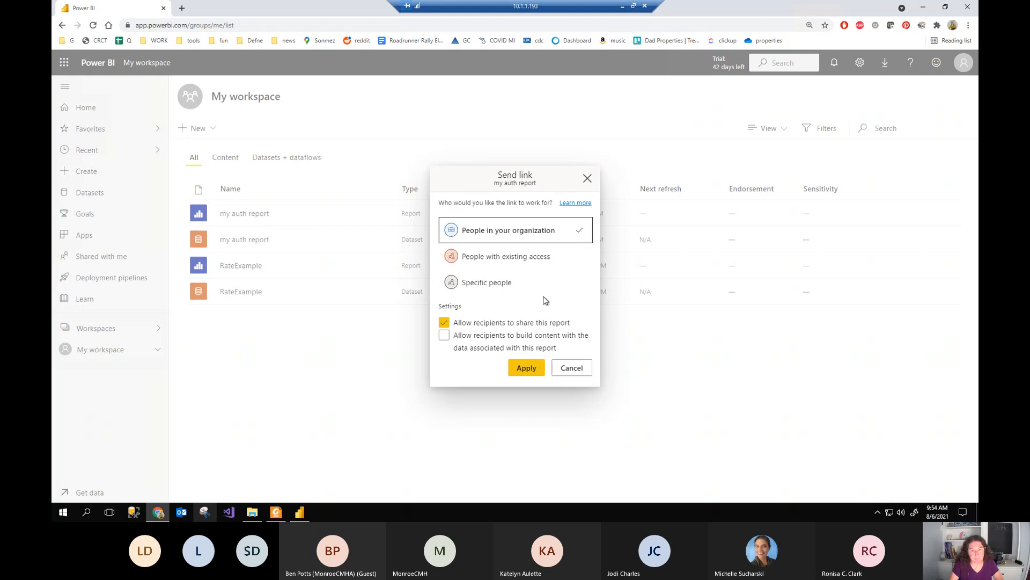
pyautogui.click(539, 266)
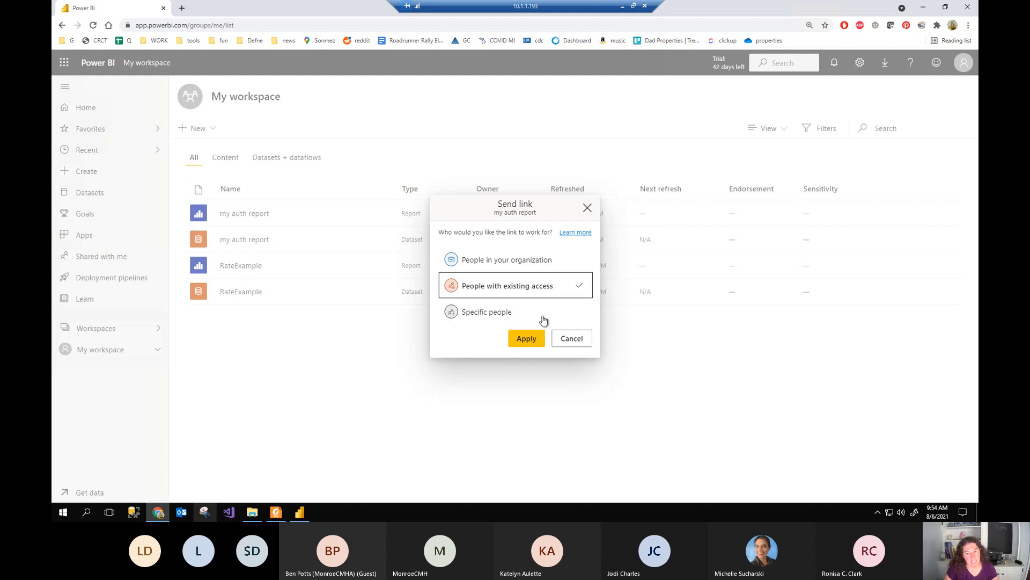
pyautogui.click(532, 342)
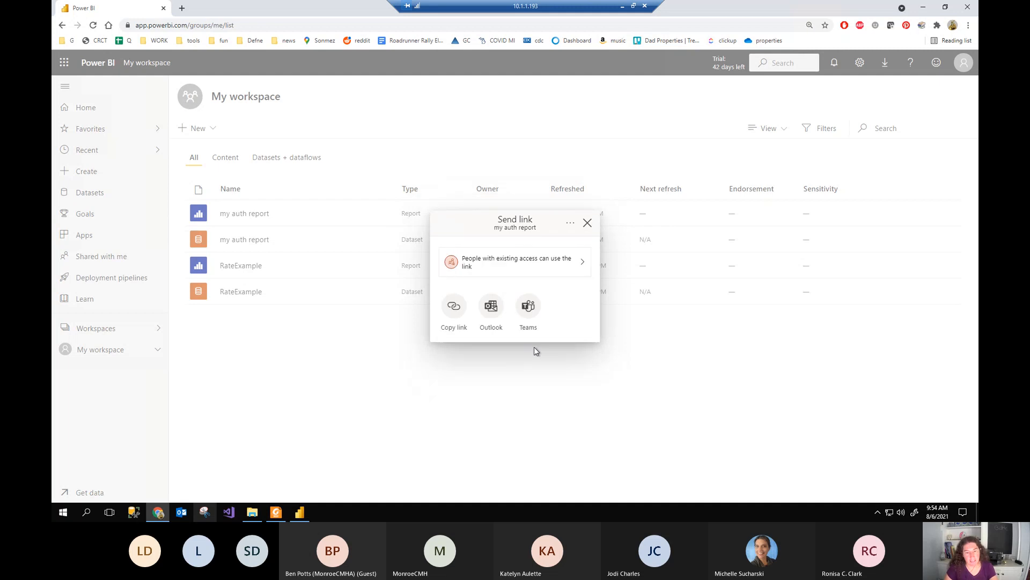
pyautogui.click(454, 317)
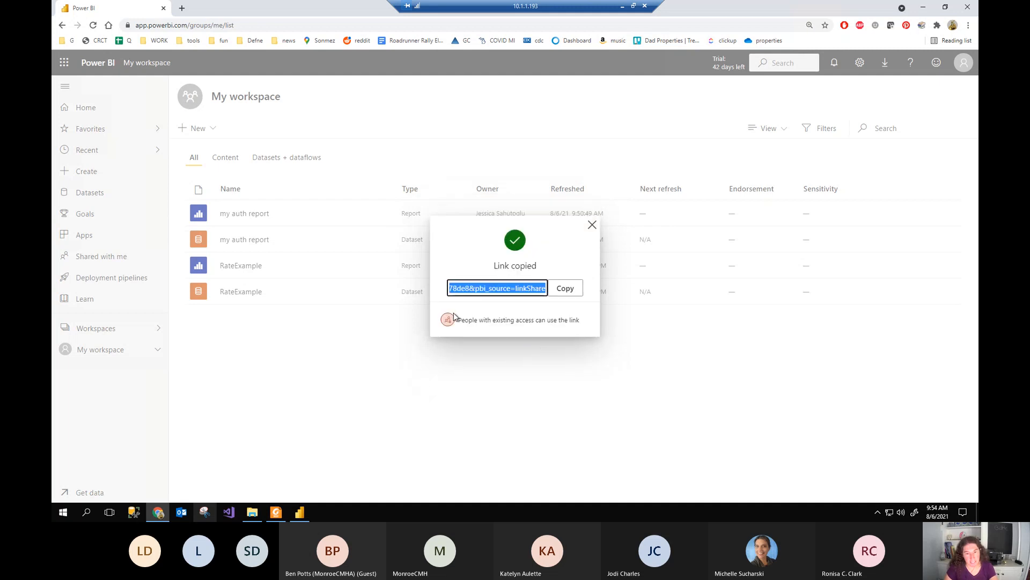
pyautogui.click(562, 289)
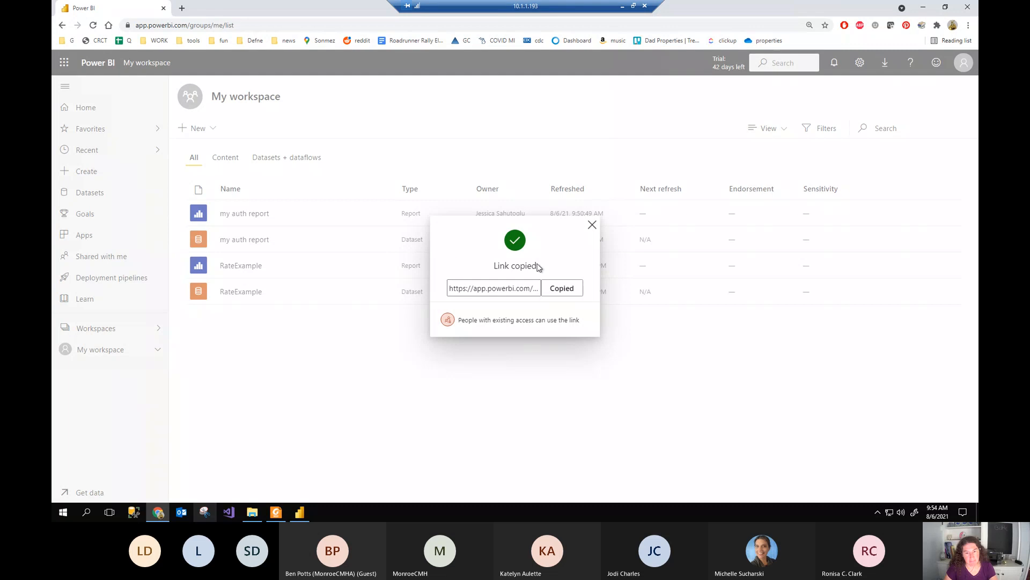
pyautogui.click(542, 341)
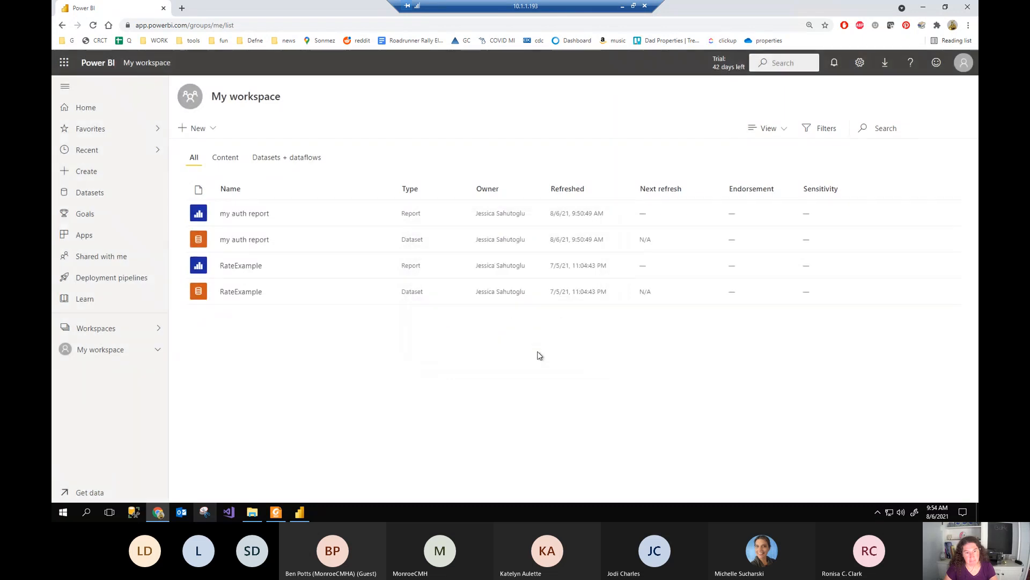
# Step: Set the my auth report share link to specific people and allow recipients to build content with the report's data
pyautogui.click(342, 214)
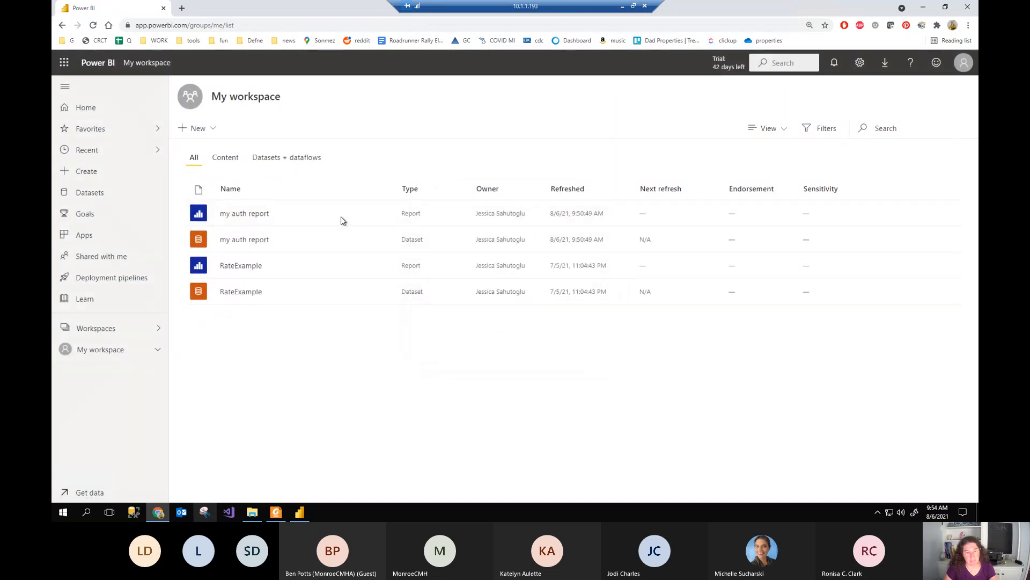
pyautogui.click(571, 226)
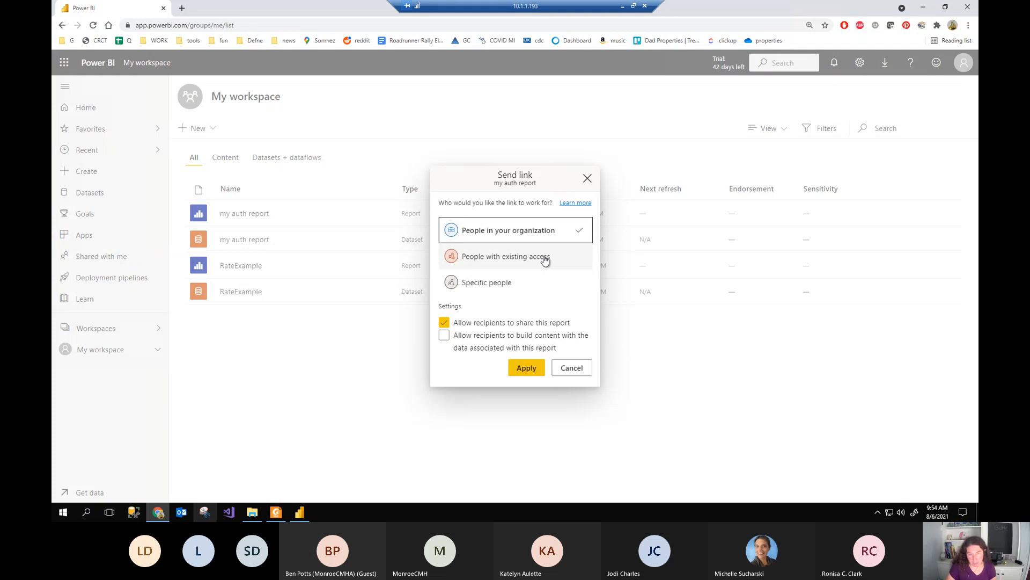
pyautogui.click(487, 283)
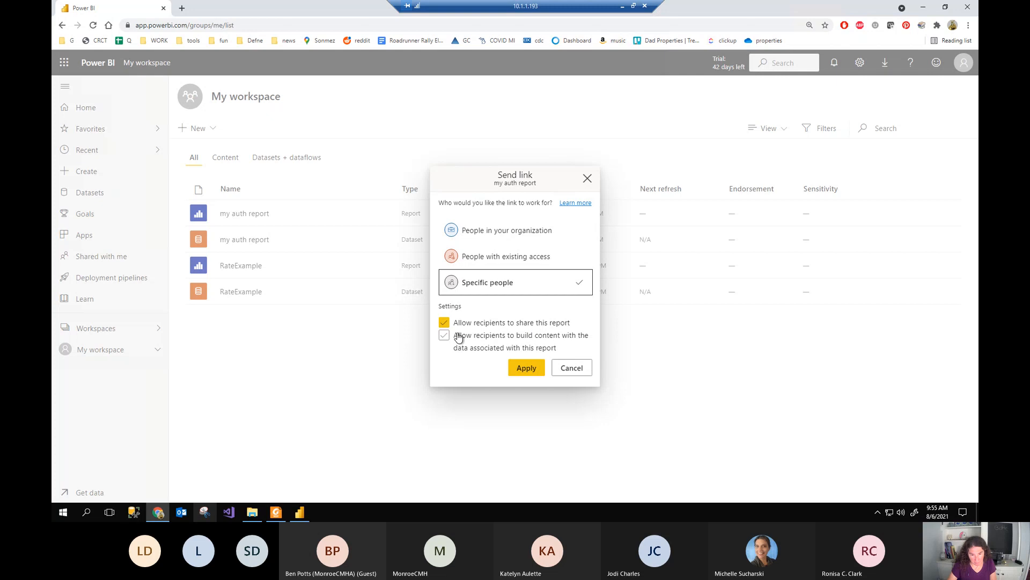
pyautogui.click(444, 337)
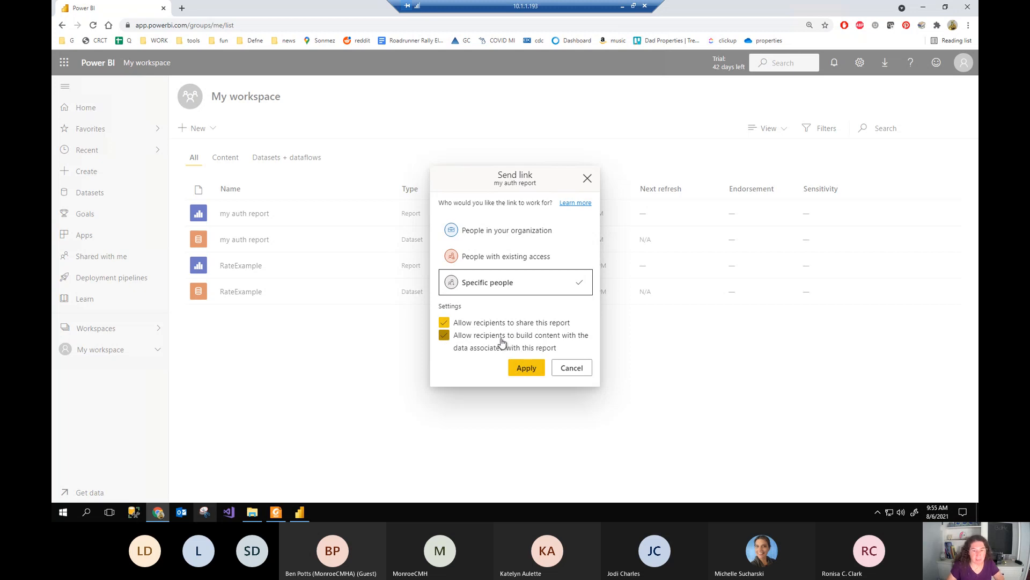
pyautogui.click(526, 368)
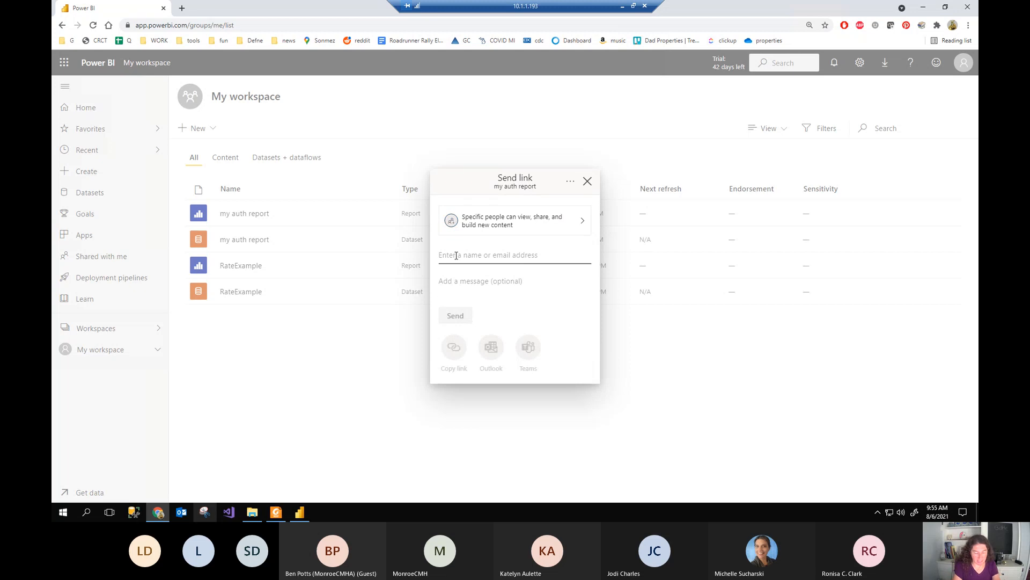
# Step: Add the LCMHA account as recipient of the specific-people link and copy the link
pyautogui.write('lcmha')
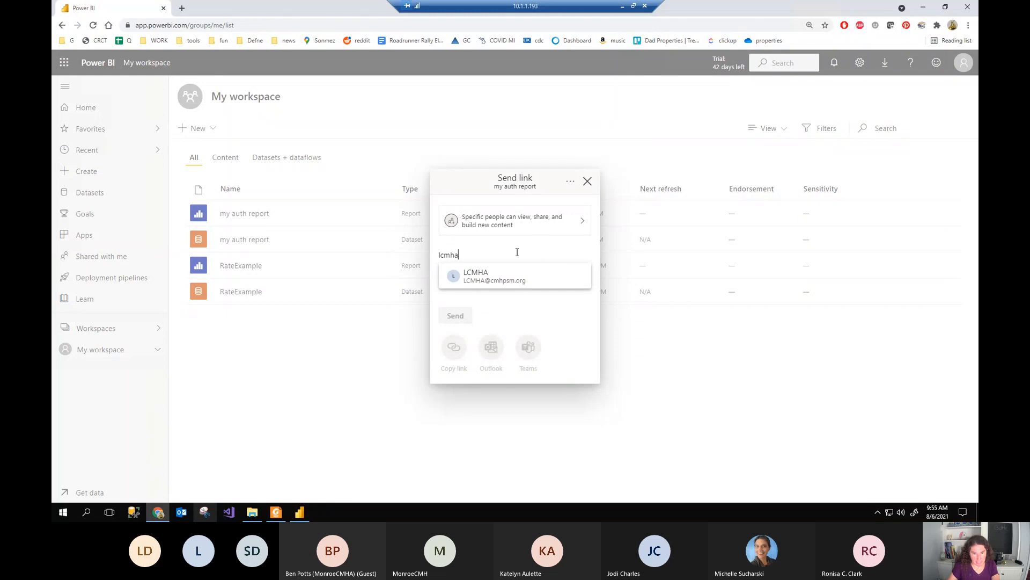
pyautogui.click(492, 276)
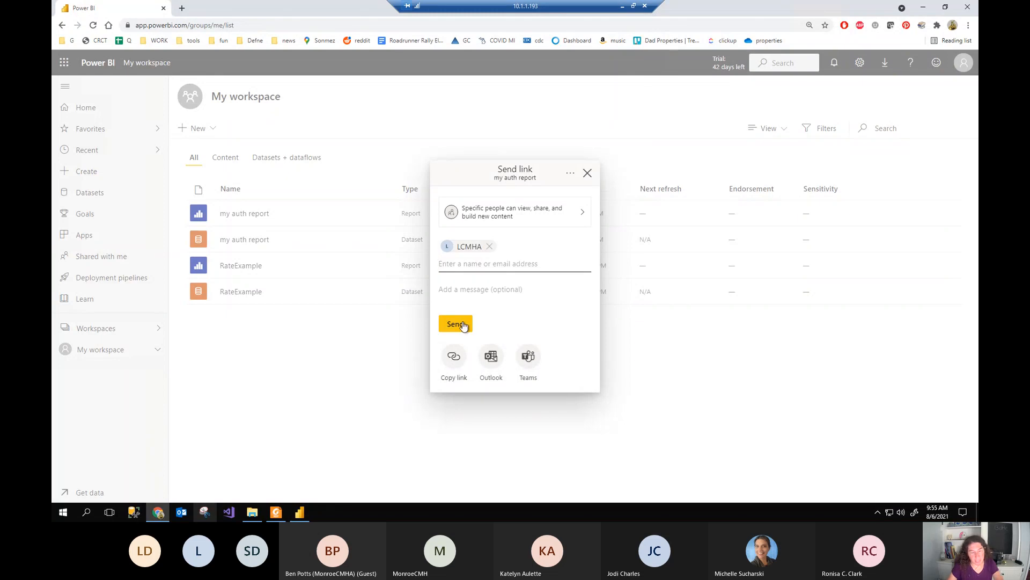
pyautogui.click(452, 363)
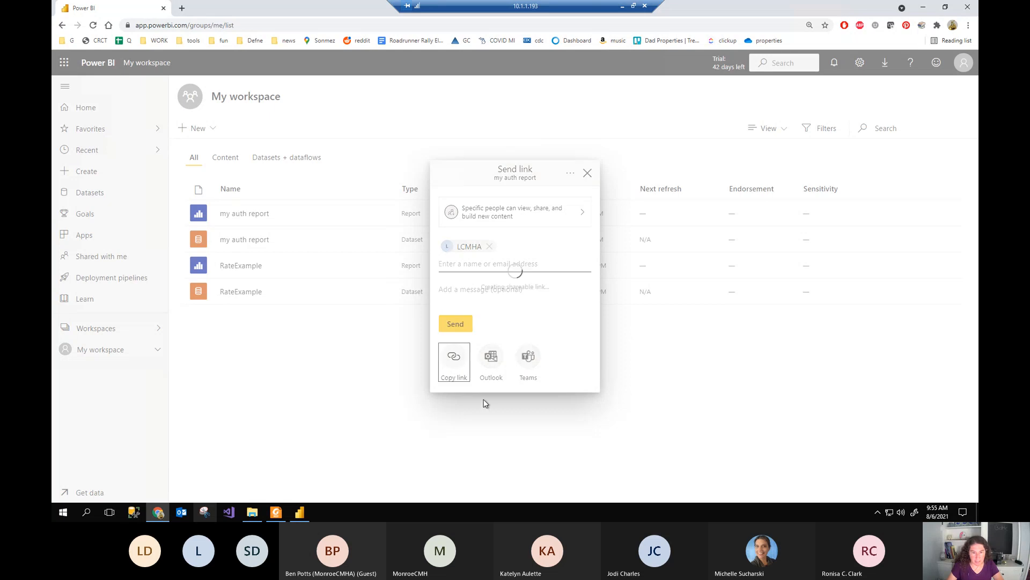
pyautogui.click(565, 286)
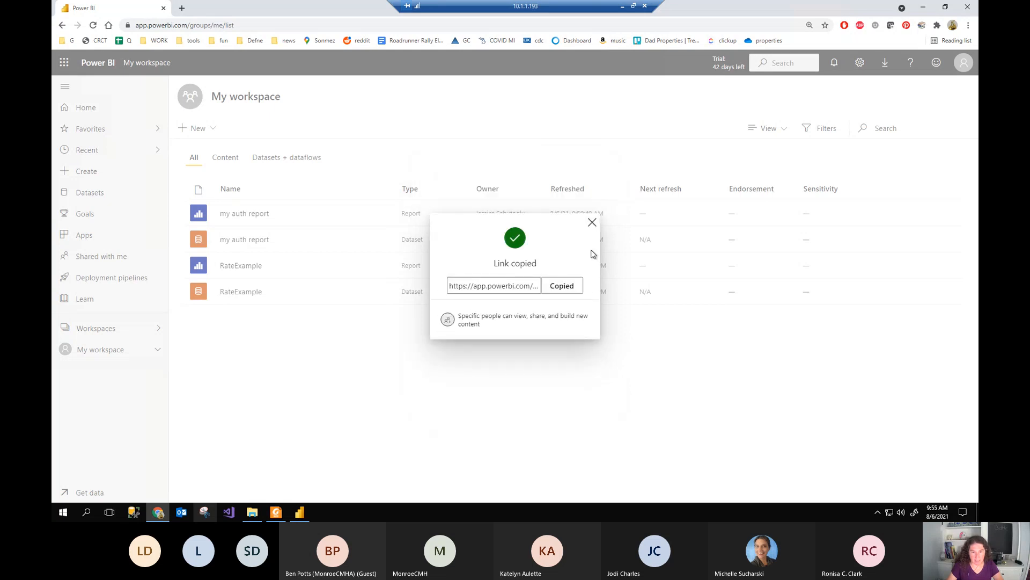
pyautogui.click(592, 222)
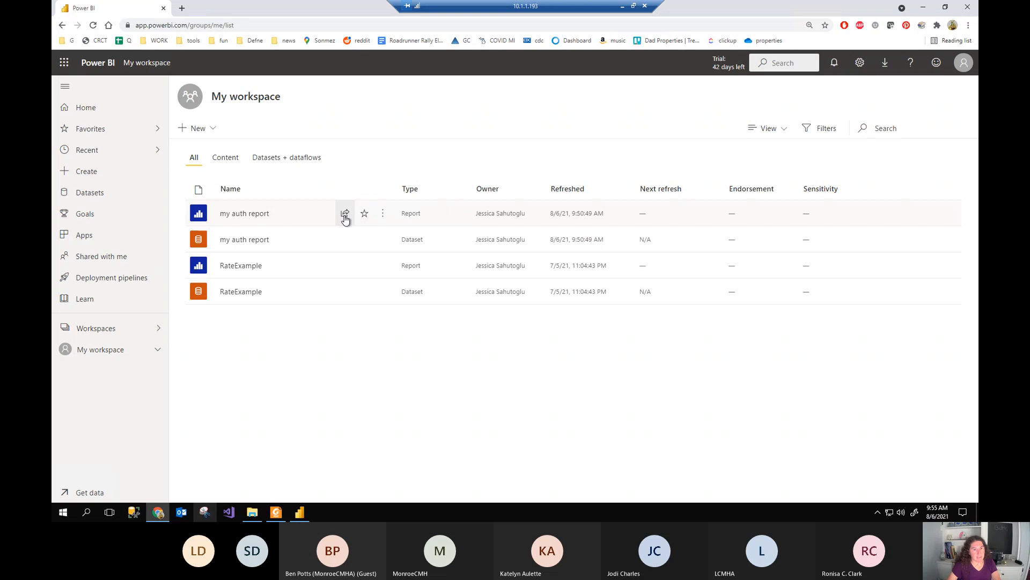
# Step: Reopen sharing for my auth report, review the link audience options including Specific people, and cancel the change
pyautogui.click(346, 214)
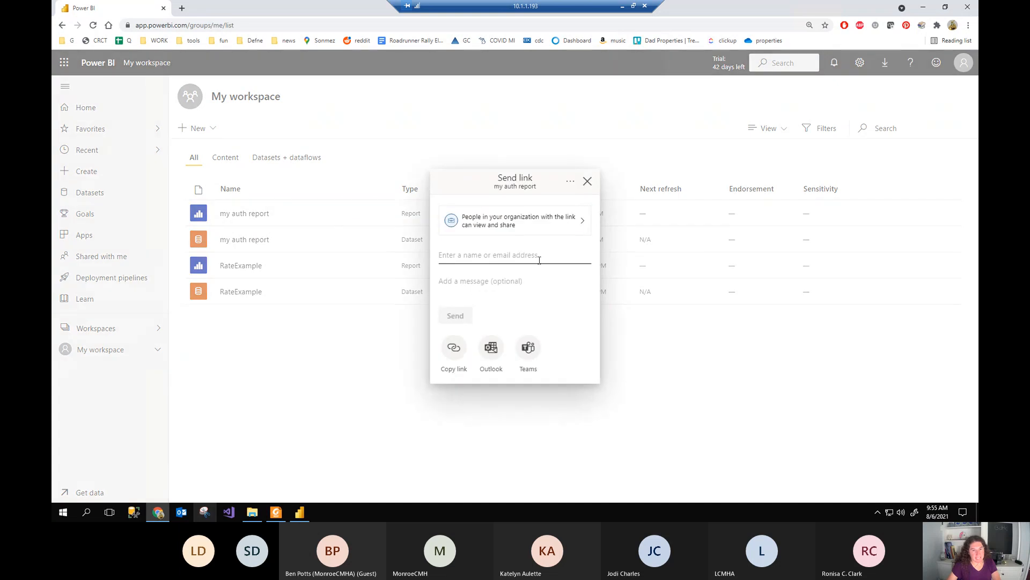
pyautogui.click(577, 221)
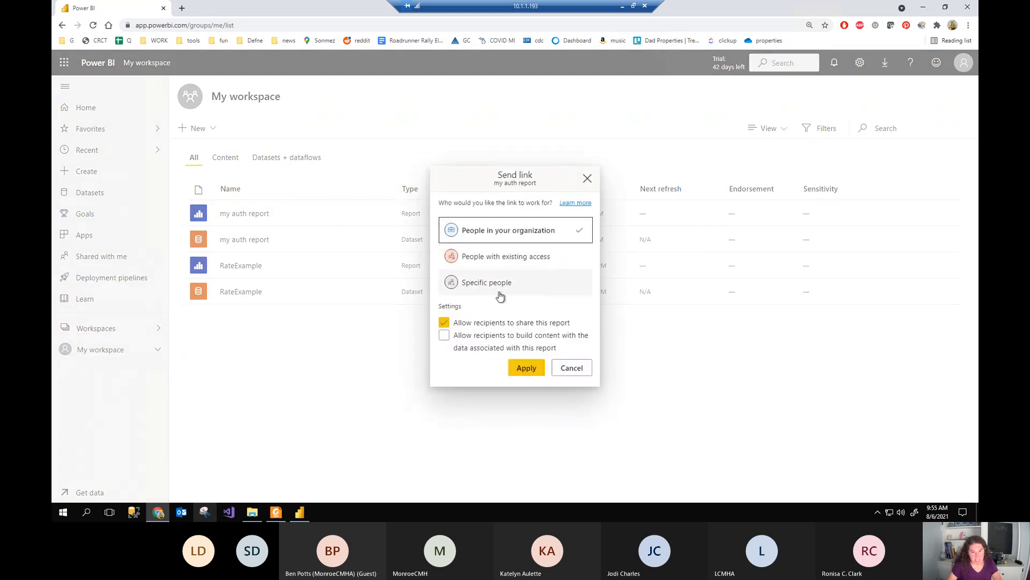
pyautogui.click(499, 292)
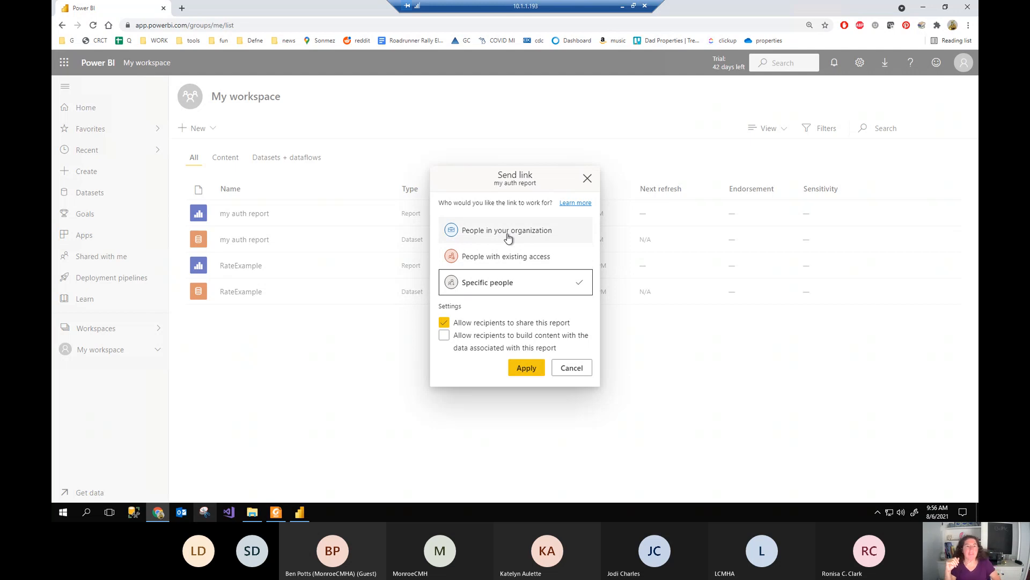
pyautogui.click(572, 369)
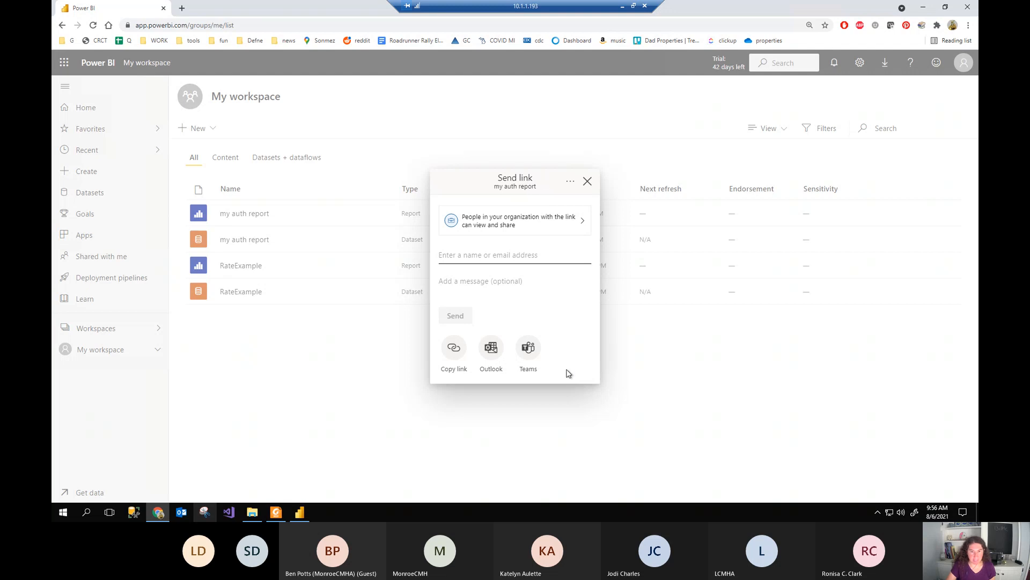
# Step: Open Manage permissions for my auth report and remove Lenawee CMH from the specific-people link
pyautogui.click(571, 186)
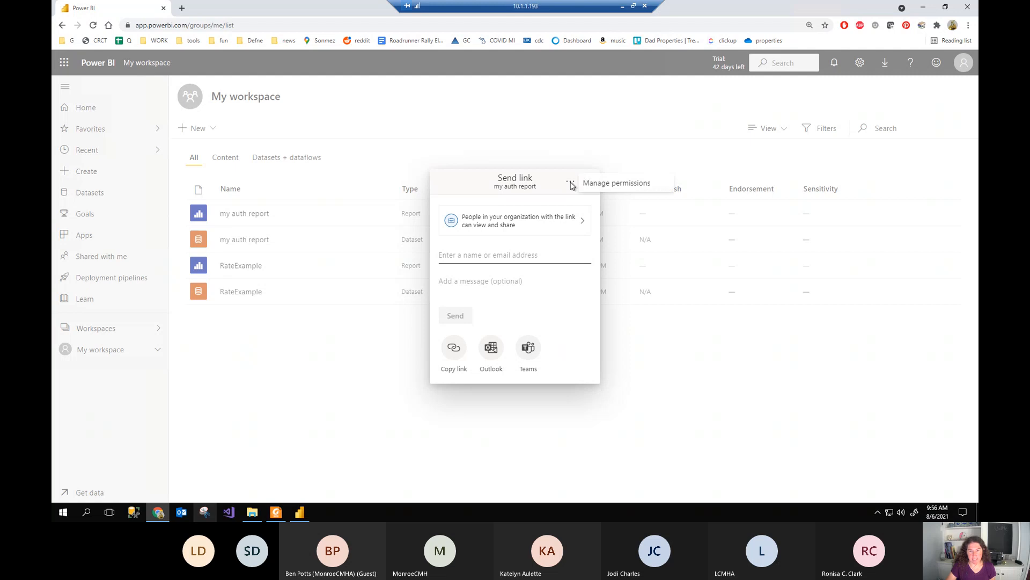
pyautogui.click(605, 184)
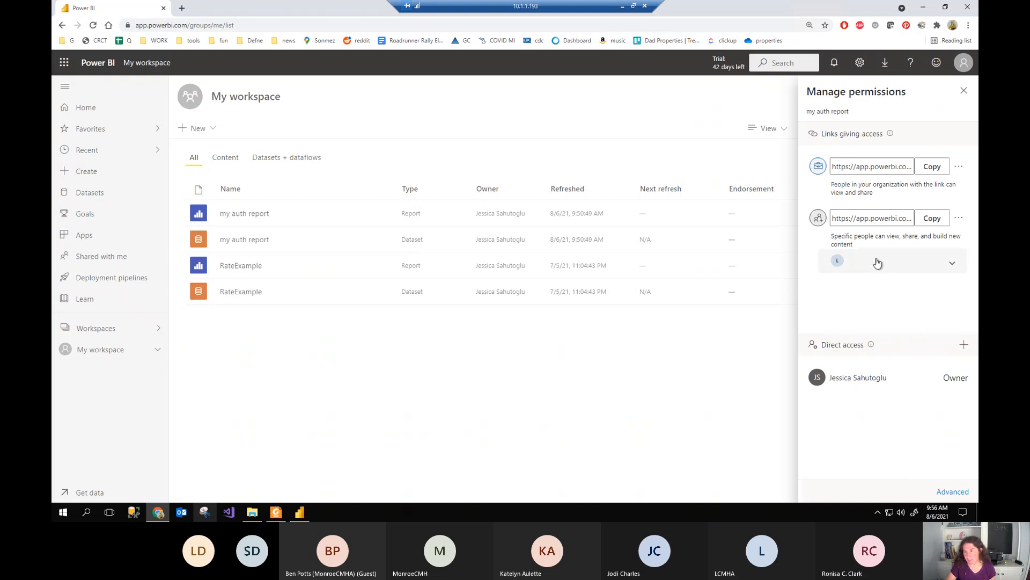
pyautogui.click(837, 264)
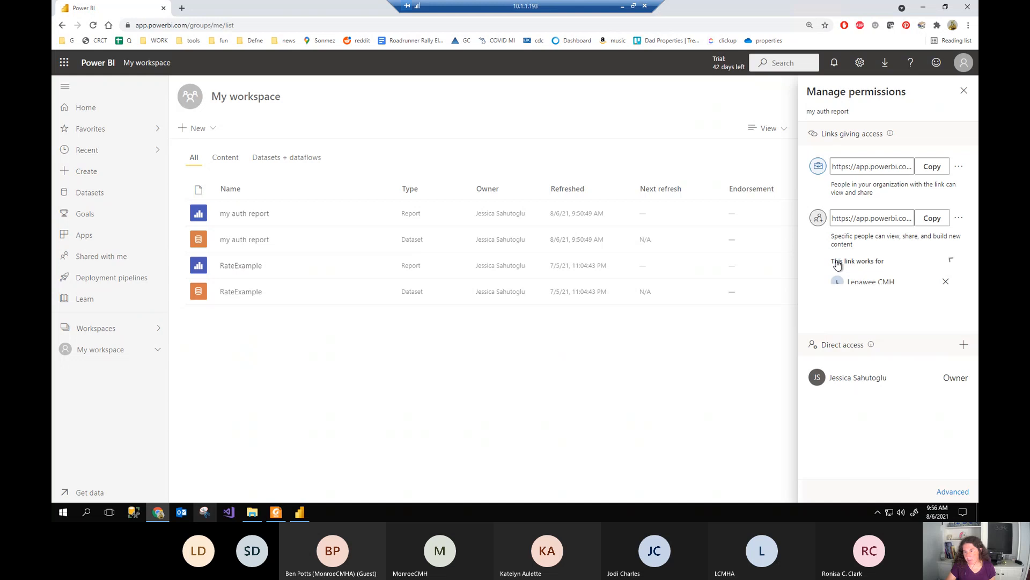
pyautogui.click(946, 281)
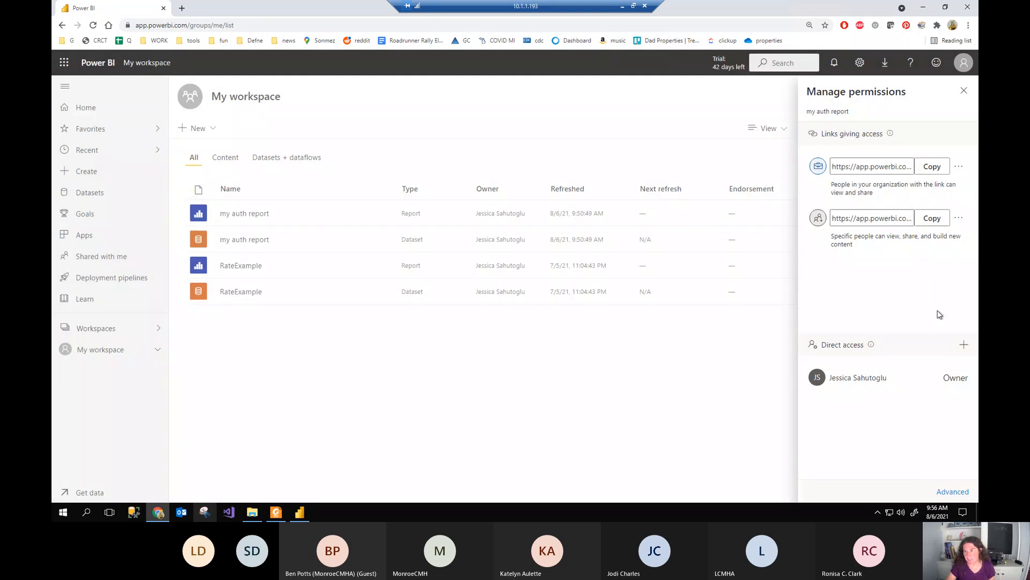
# Step: Inspect the sharing settings of the organization-wide link, discard any change, and close the report's permissions
pyautogui.click(960, 167)
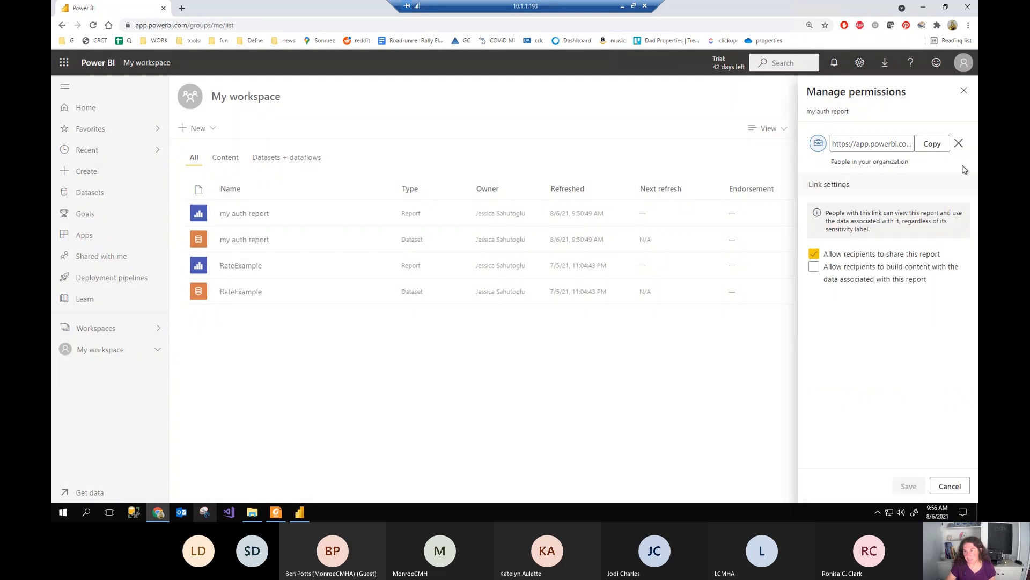
pyautogui.click(816, 259)
pyautogui.click(950, 486)
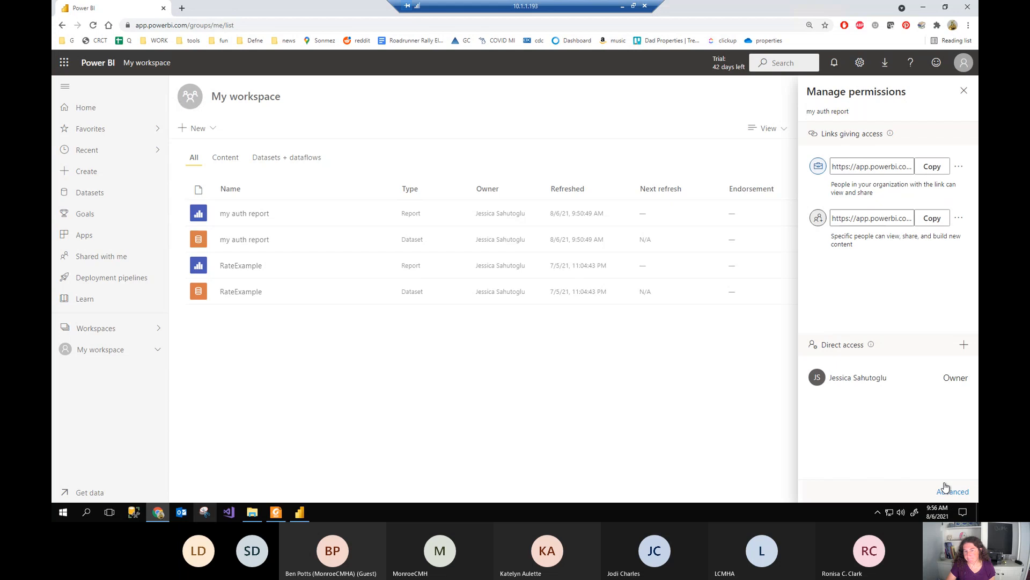
pyautogui.click(964, 90)
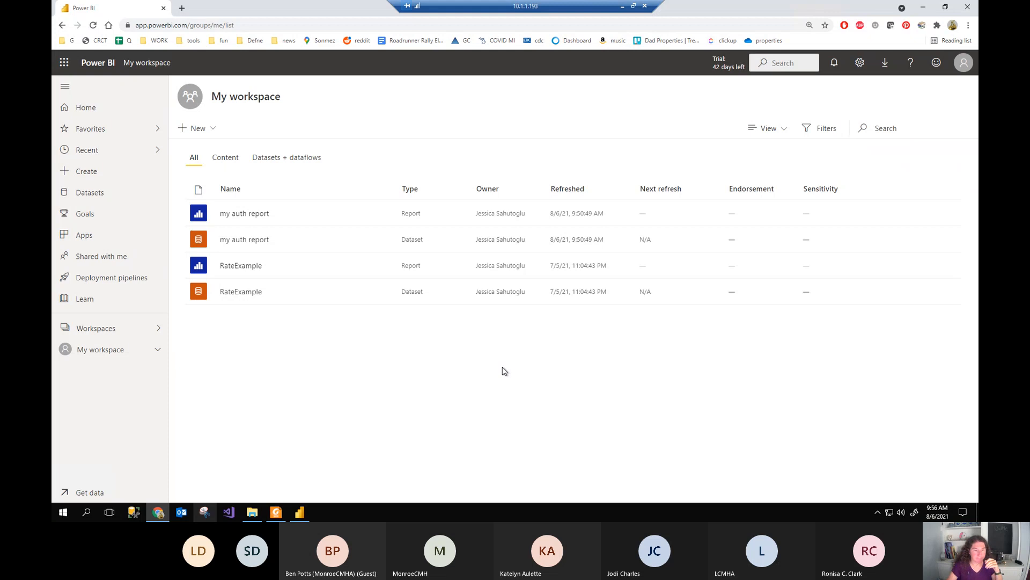
# Step: Switch to Power BI Desktop and close my auth report without saving its changes
pyautogui.click(301, 513)
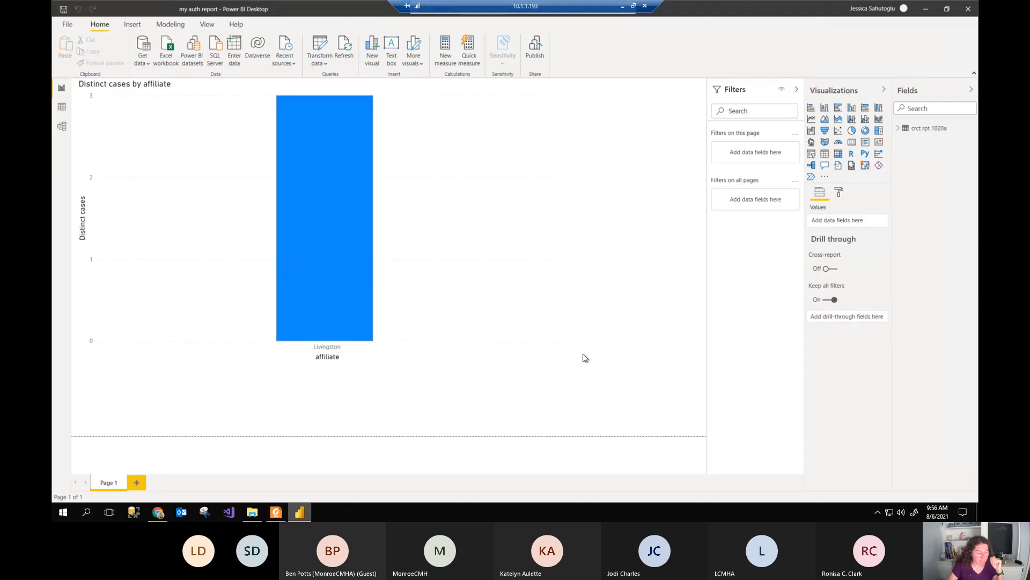
pyautogui.click(968, 9)
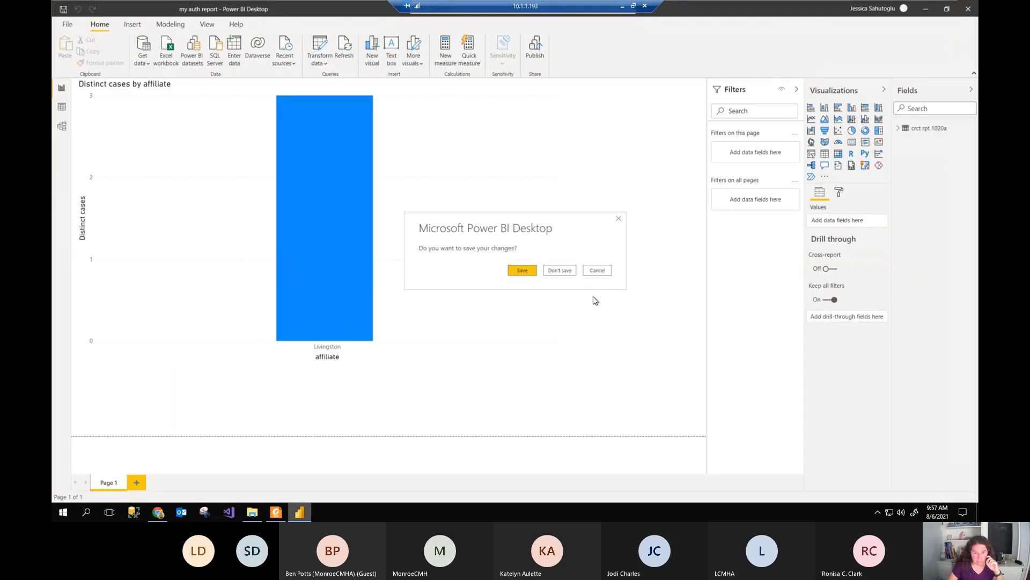
pyautogui.click(560, 270)
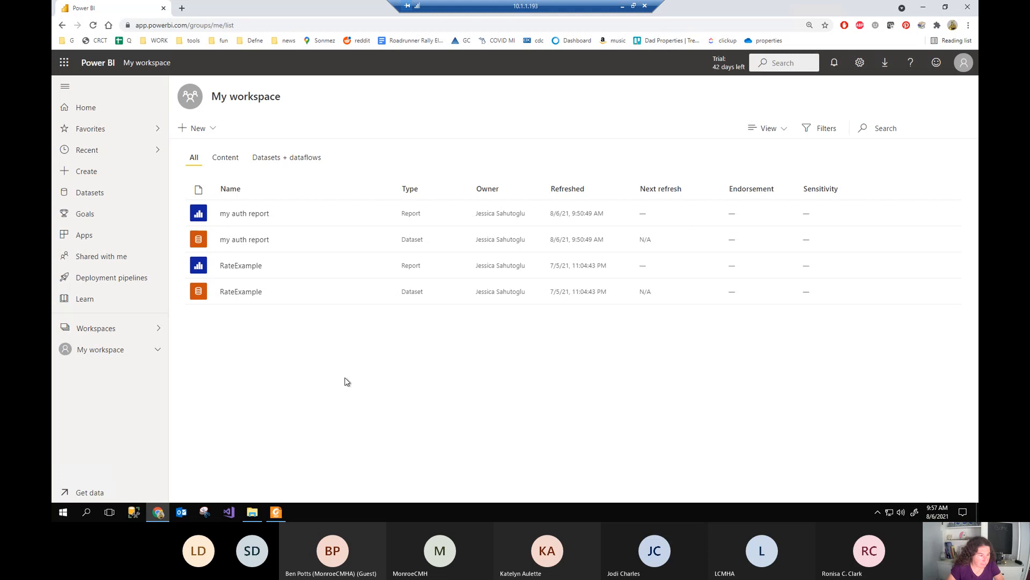
# Step: Review the Intro to Power BI PDF guide in Foxit Reader from the link types through managing permissions to using shared Power BI datasets
pyautogui.click(276, 512)
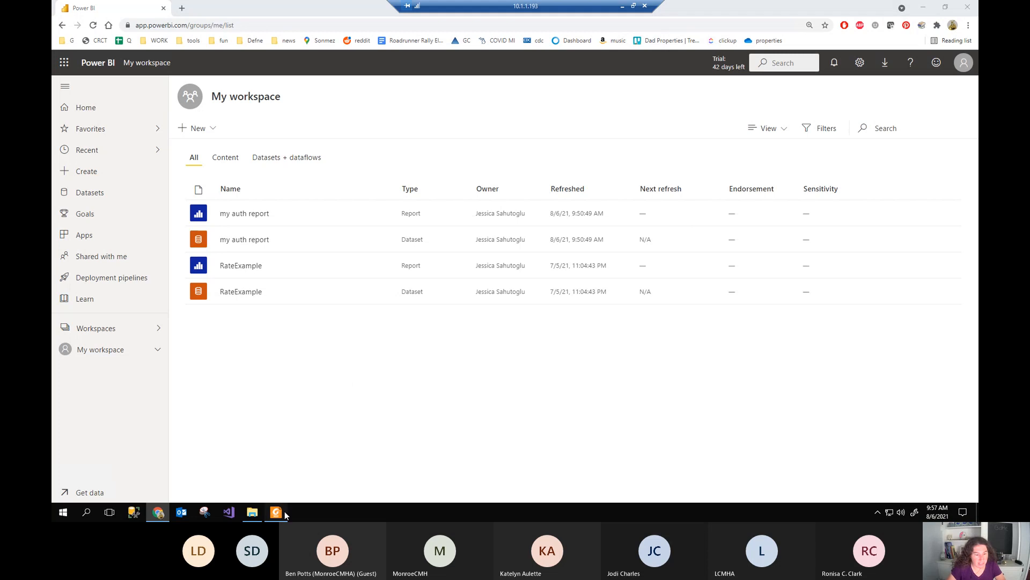
pyautogui.scroll(-7, 505, 371)
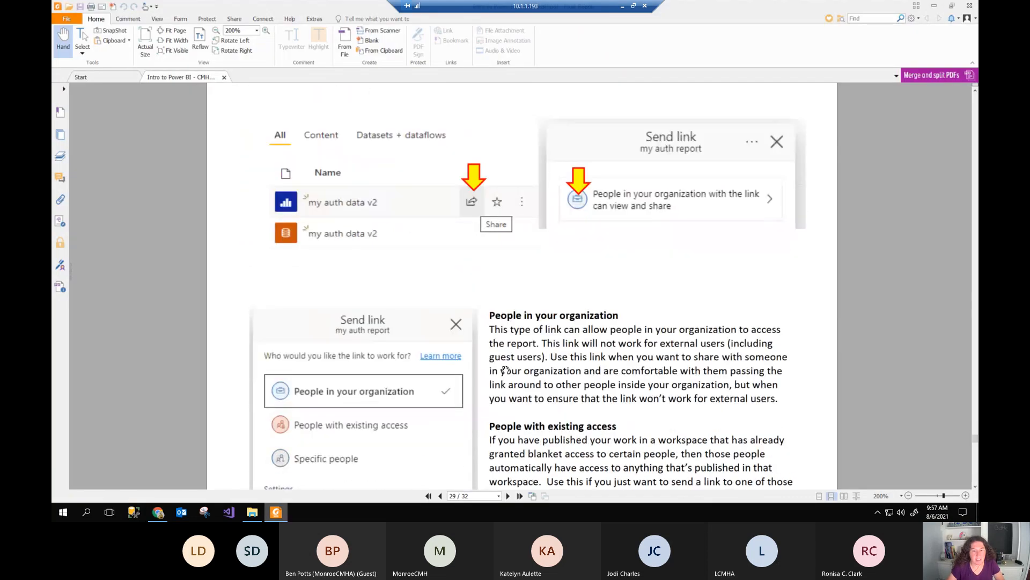
pyautogui.scroll(-1, 508, 360)
pyautogui.scroll(-5, 508, 361)
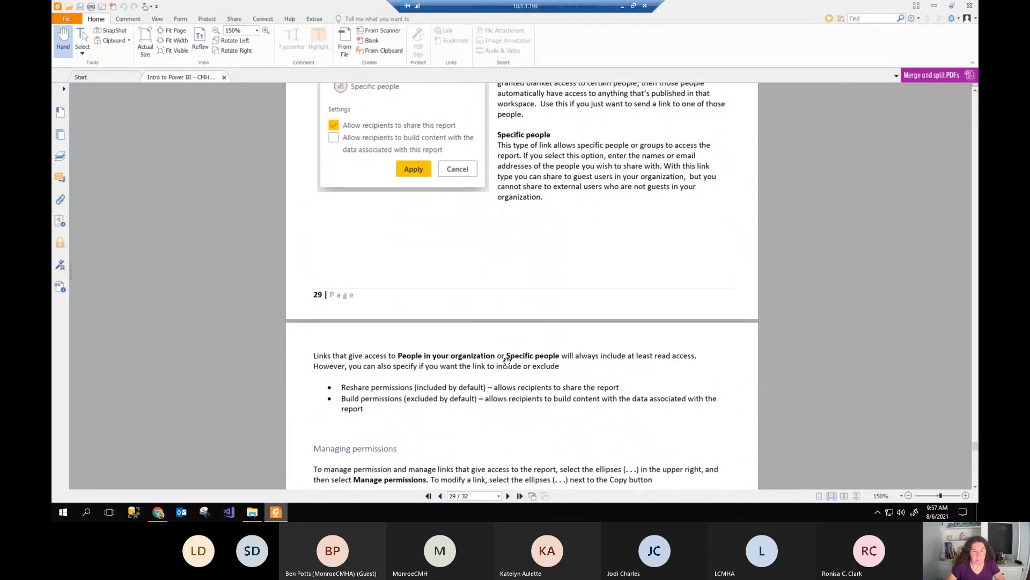
pyautogui.scroll(-3, 508, 361)
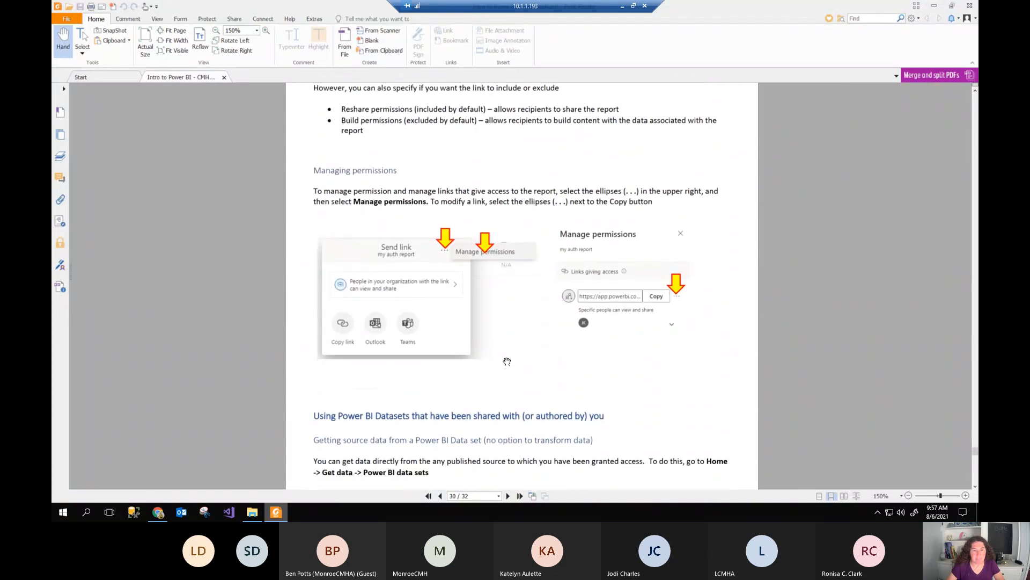
pyautogui.scroll(-3, 507, 362)
pyautogui.scroll(-2, 507, 361)
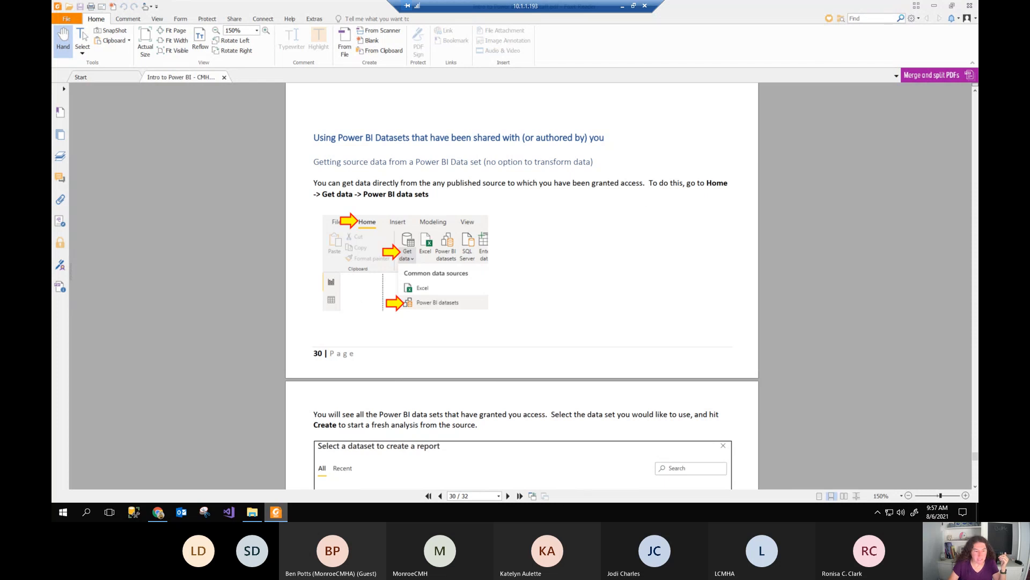
# Step: Launch Power BI Desktop from the Windows desktop and dismiss its start screen
pyautogui.rightClick(315, 514)
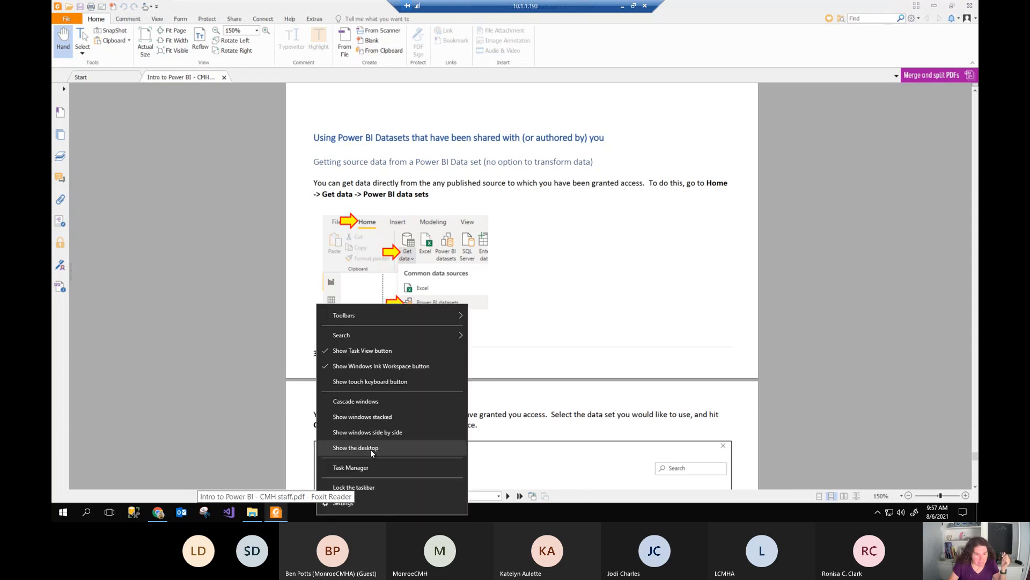
pyautogui.click(371, 449)
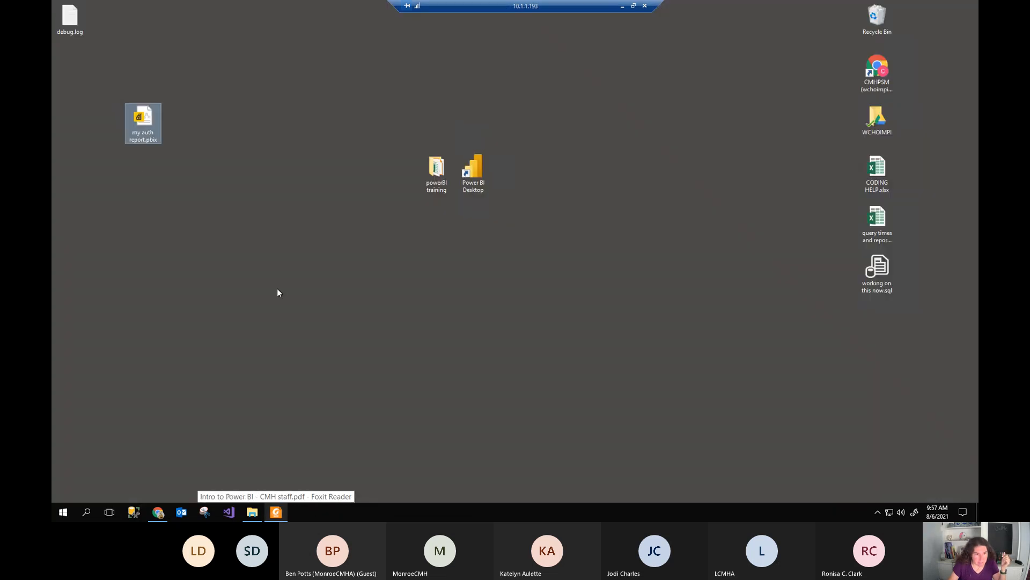
pyautogui.doubleClick(483, 168)
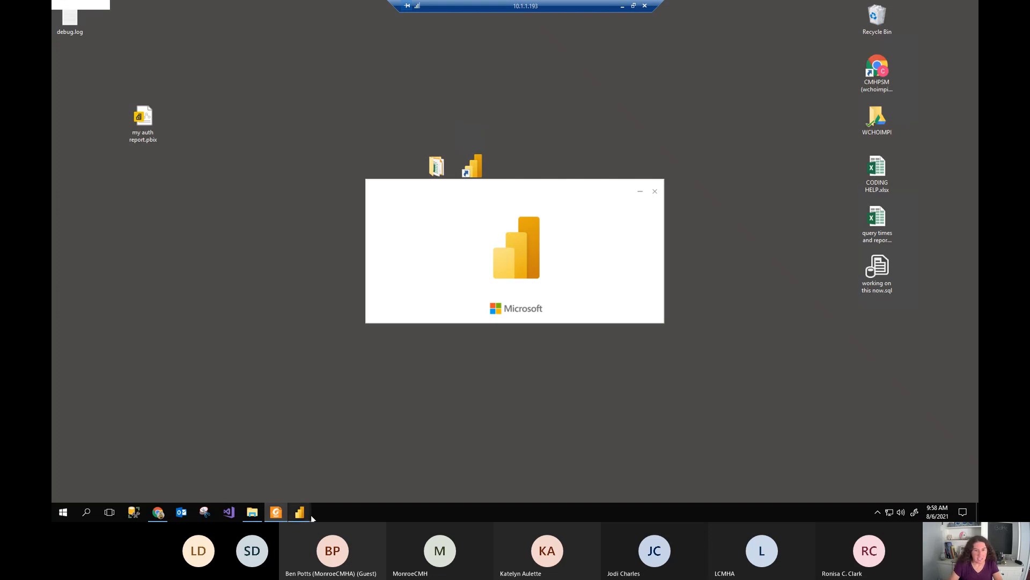
pyautogui.scroll(2, 444, 337)
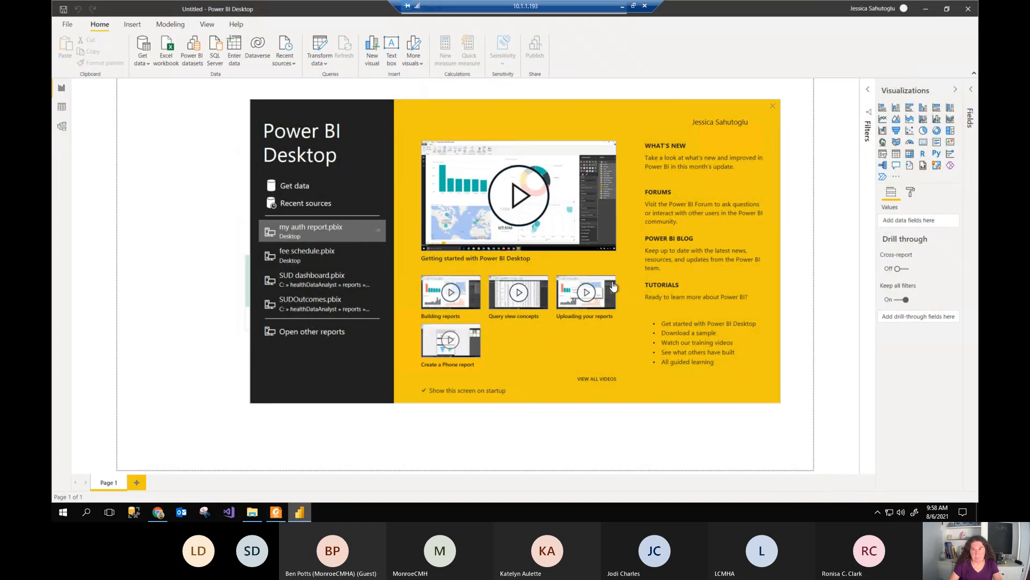
pyautogui.click(773, 106)
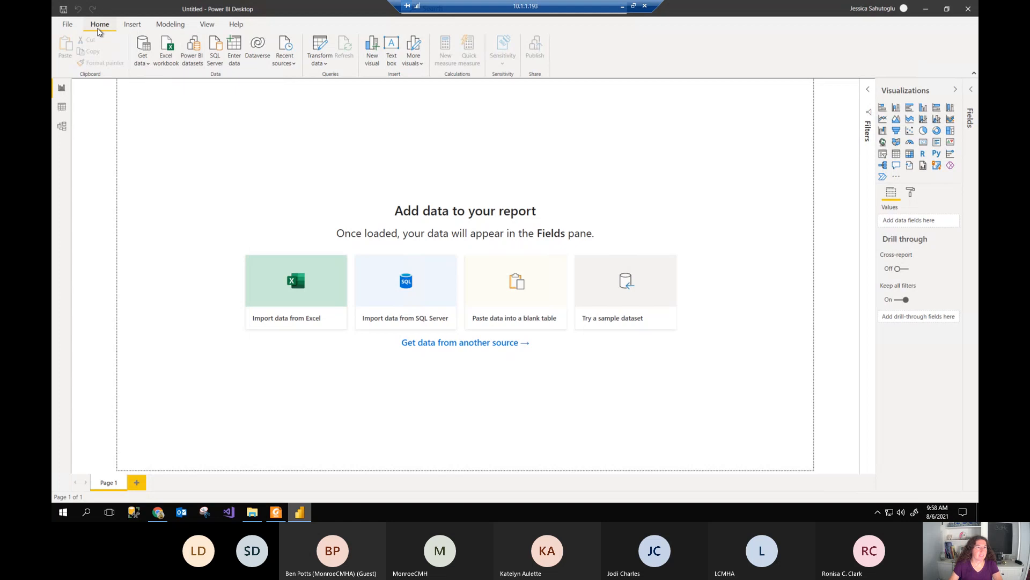
# Step: Connect the blank report to the published Power BI dataset fee schedule from the TRAINING workspace
pyautogui.click(67, 24)
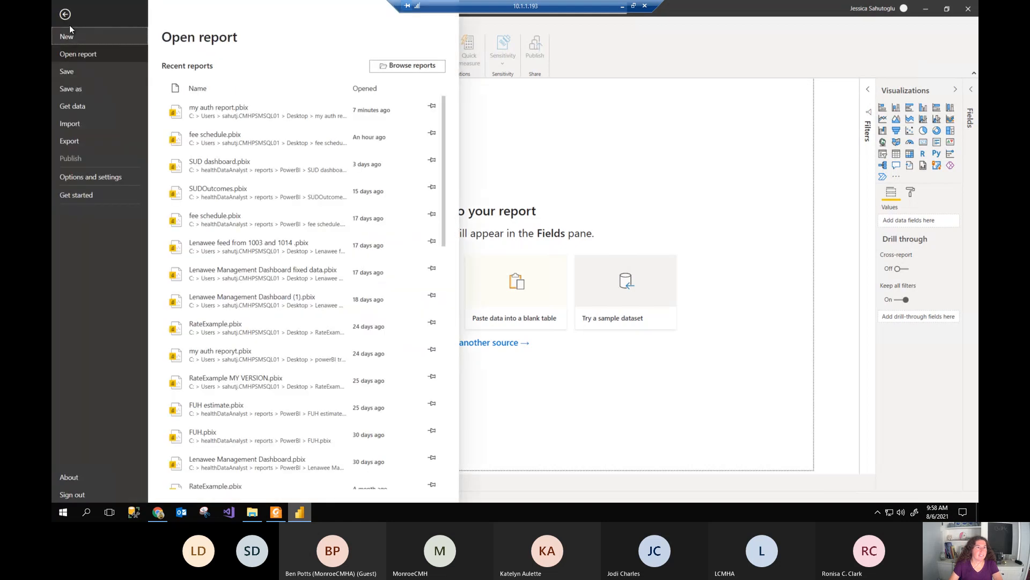
pyautogui.click(113, 107)
pyautogui.click(243, 128)
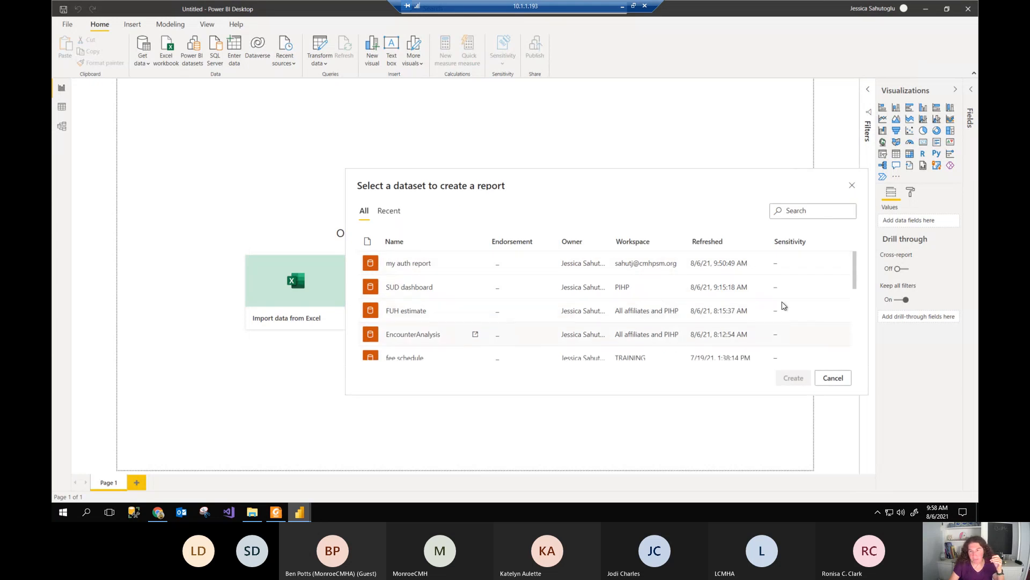
pyautogui.moveTo(855, 279)
pyautogui.mouseDown()
pyautogui.moveTo(858, 375)
pyautogui.moveTo(861, 249)
pyautogui.moveTo(862, 361)
pyautogui.moveTo(857, 283)
pyautogui.mouseUp()
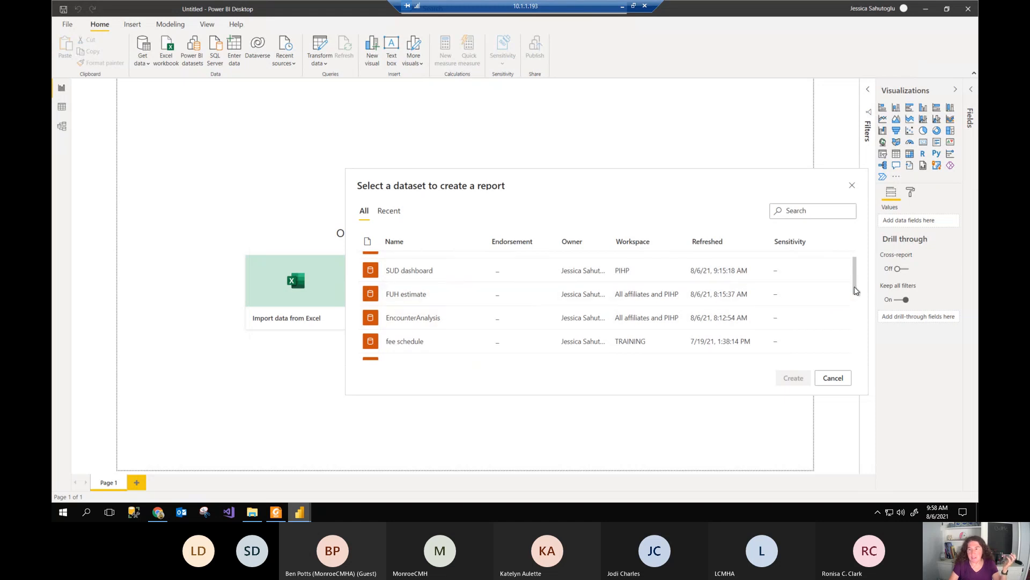
pyautogui.moveTo(855, 287)
pyautogui.mouseDown()
pyautogui.moveTo(857, 352)
pyautogui.moveTo(858, 301)
pyautogui.mouseUp()
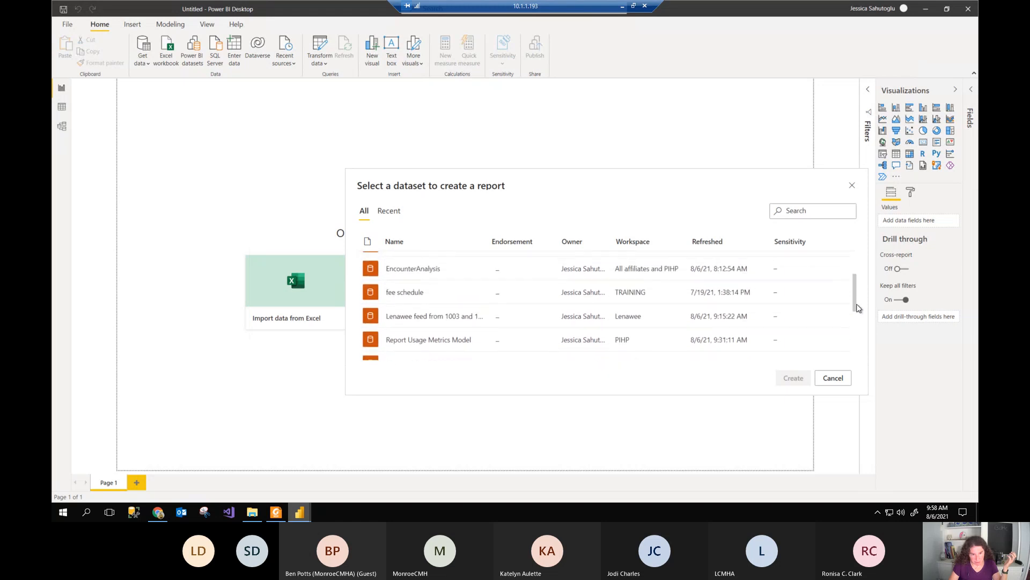
pyautogui.click(412, 296)
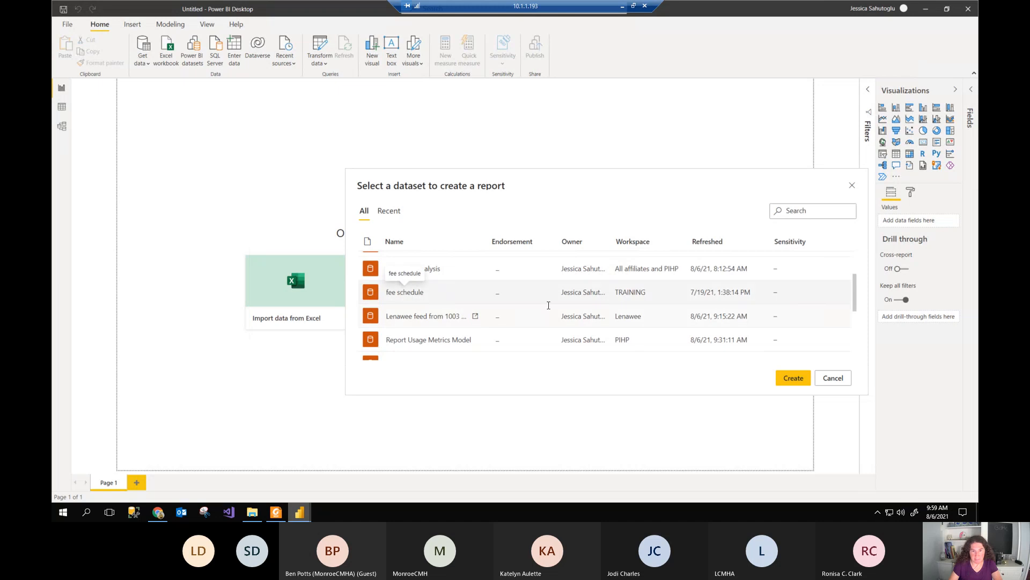
pyautogui.click(790, 378)
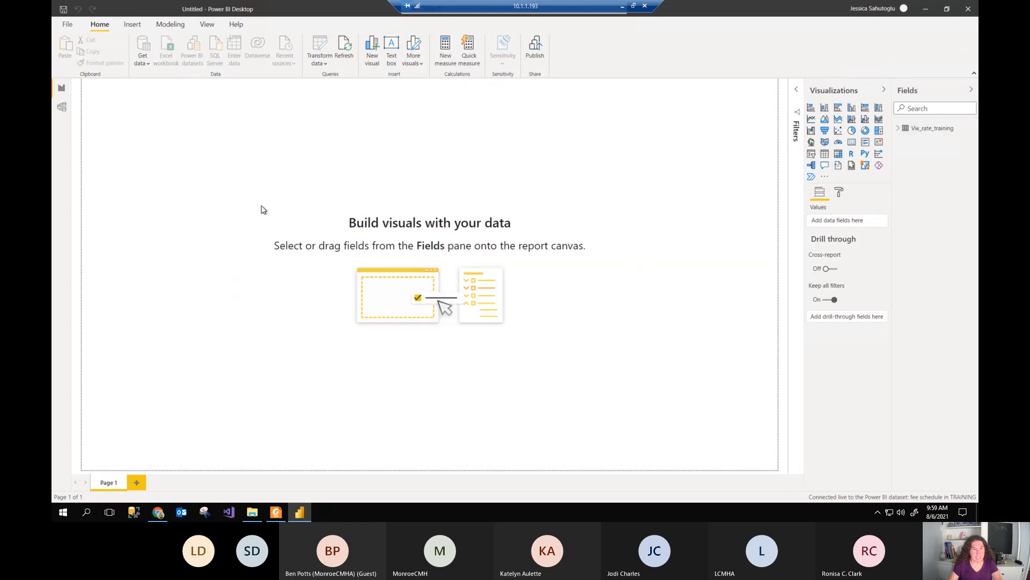
# Step: Examine the fields of the Vw_rate_training table in the report and model views
pyautogui.click(906, 130)
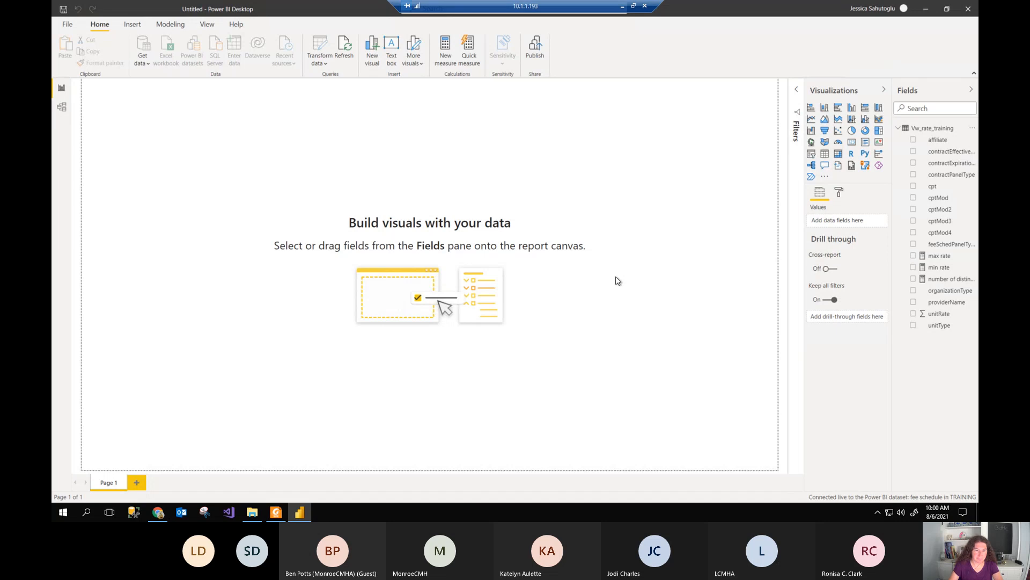
pyautogui.click(64, 110)
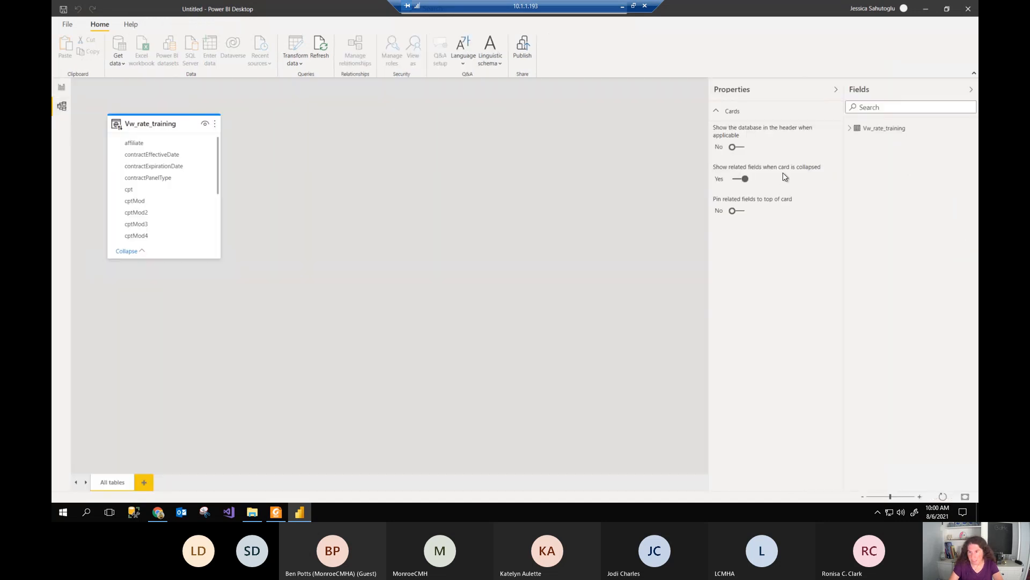
pyautogui.click(876, 153)
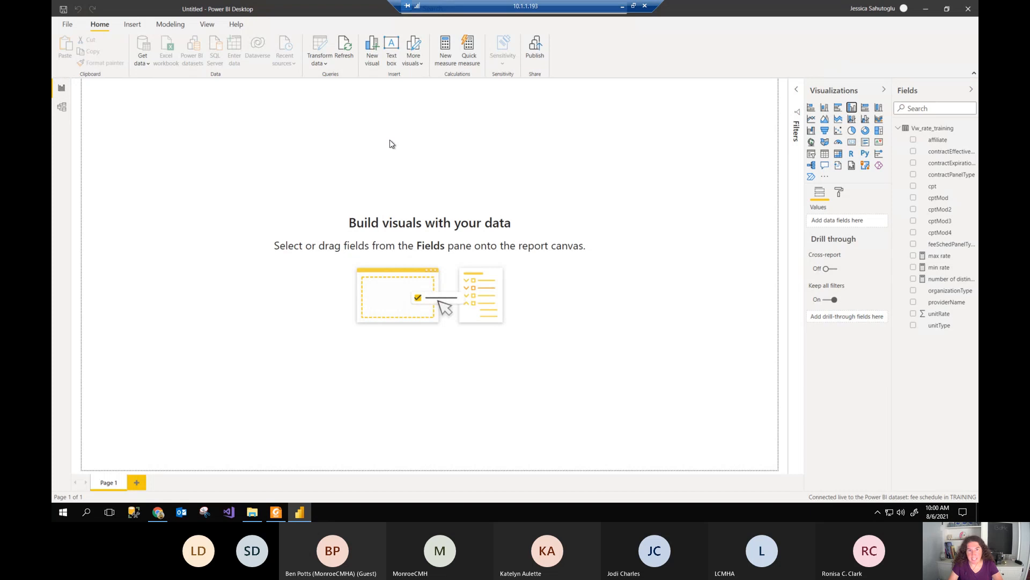
# Step: Add a clustered column chart with cpt on the axis and max rate as values, and enlarge it on the page
pyautogui.click(853, 110)
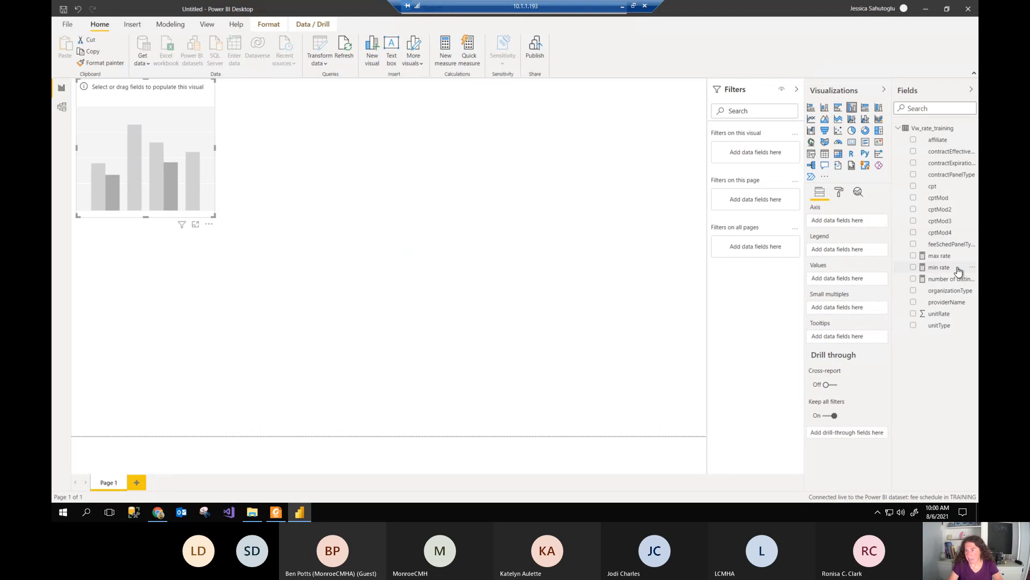
pyautogui.click(914, 186)
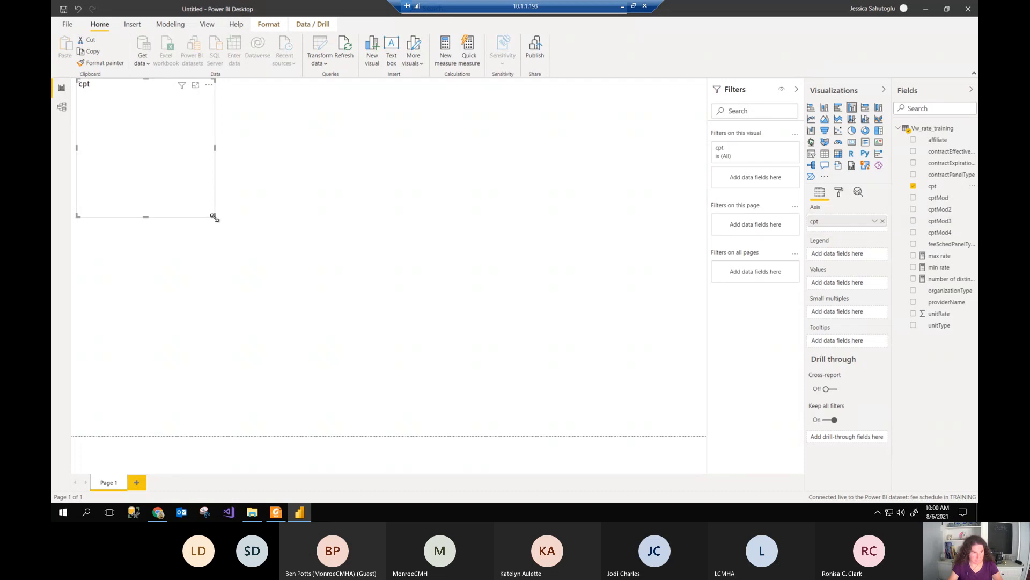
pyautogui.moveTo(214, 217); pyautogui.dragTo(360, 244)
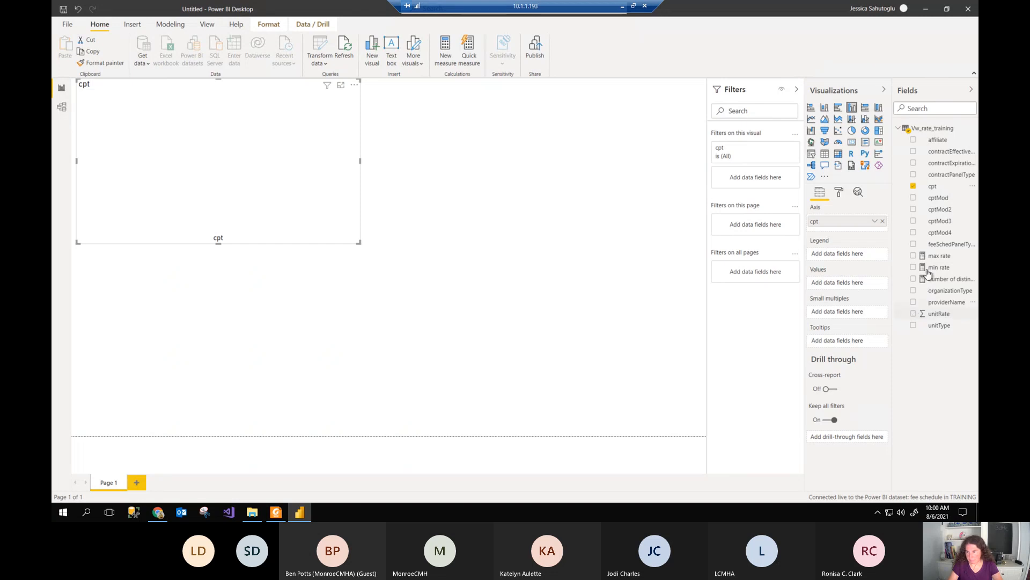
pyautogui.moveTo(934, 257); pyautogui.dragTo(862, 291)
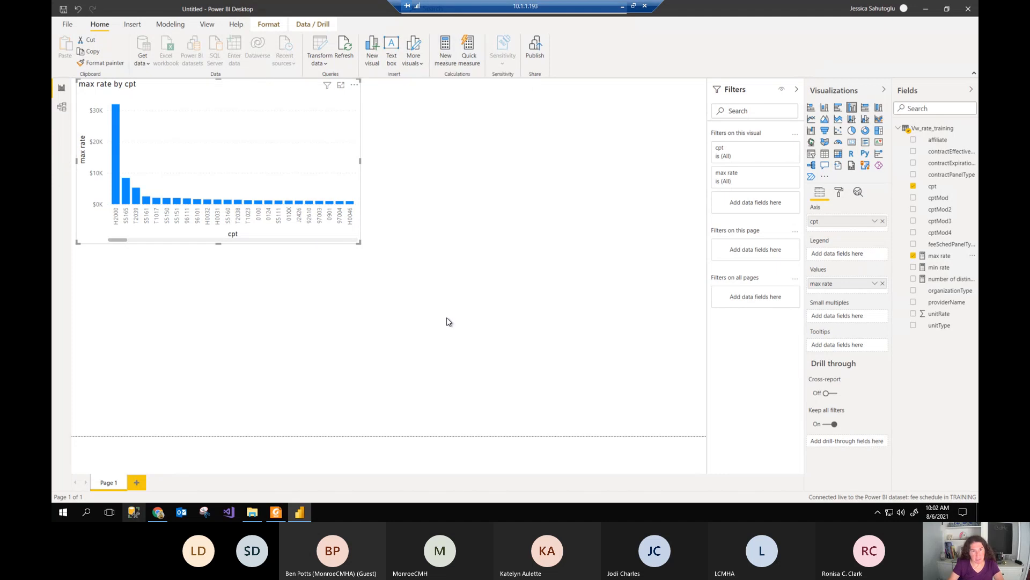
# Step: Close the untitled fee schedule report without saving it
pyautogui.click(463, 332)
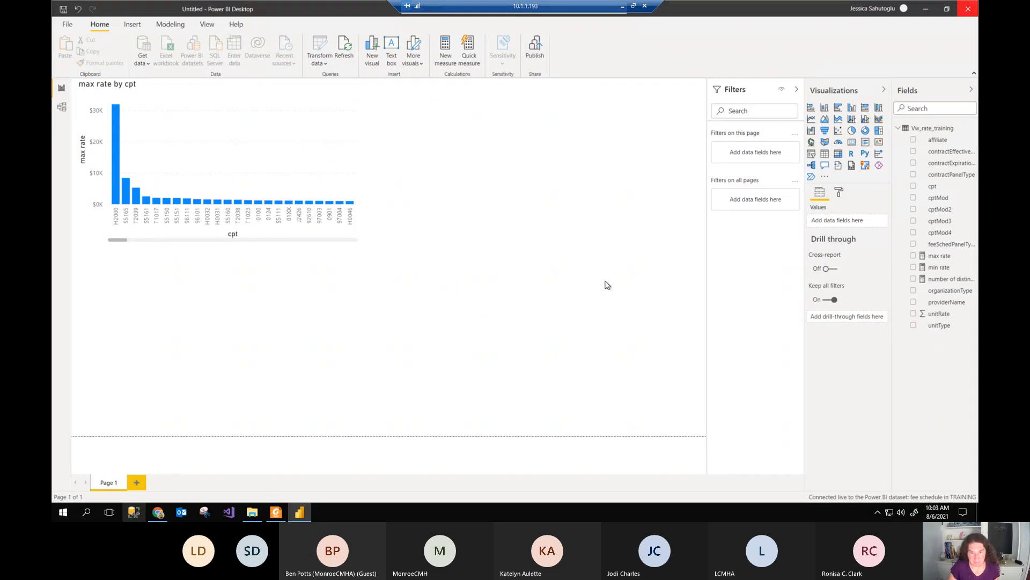
pyautogui.click(563, 271)
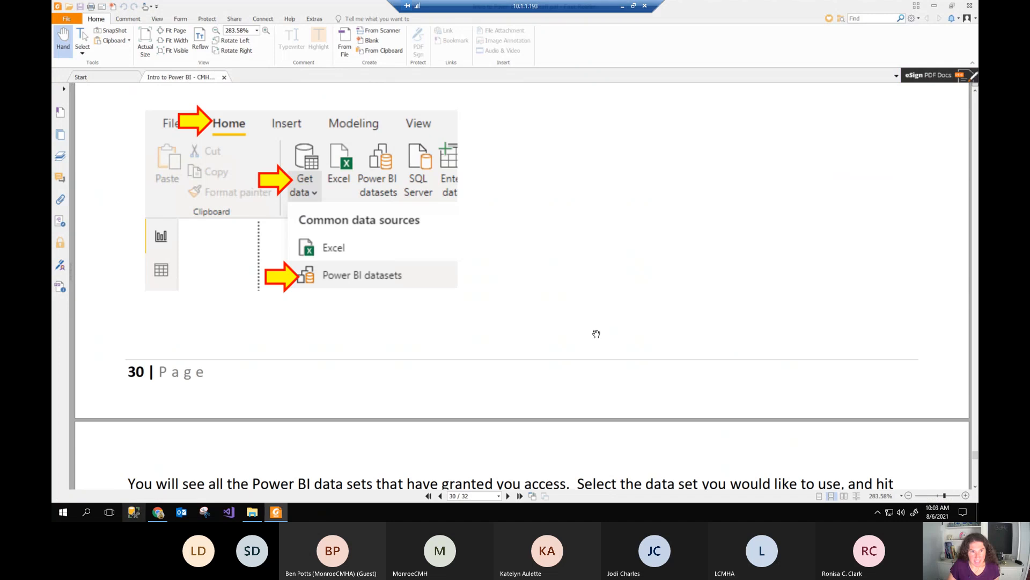
# Step: Read the PDF guide's page 31 instructions on creating a report from a Power BI dataset, and minimize the guide
pyautogui.scroll(-3, 652, 278)
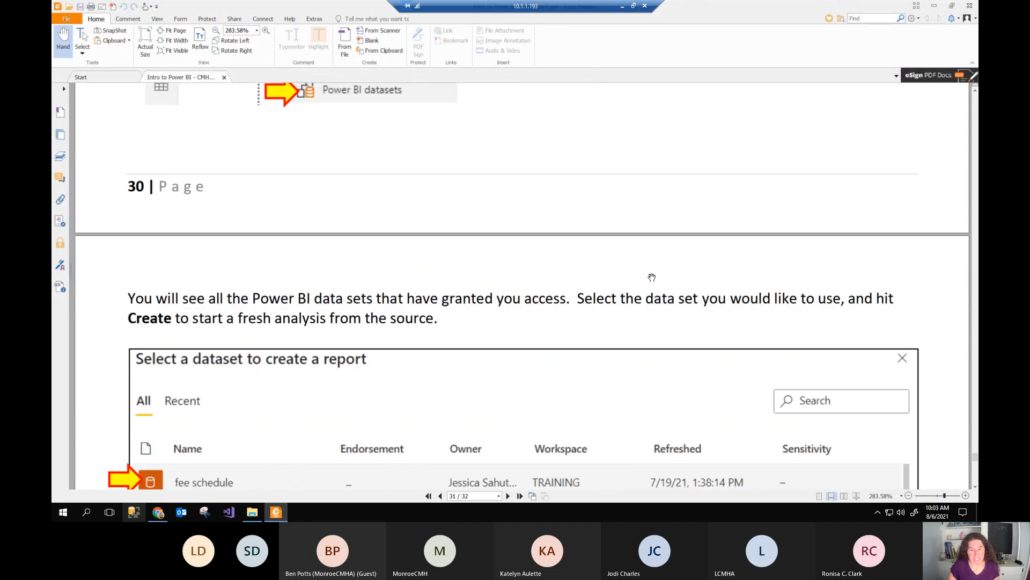
pyautogui.scroll(-3, 651, 278)
pyautogui.keyDown('ctrl'); pyautogui.scroll(-1, 652, 278); pyautogui.keyUp('ctrl')
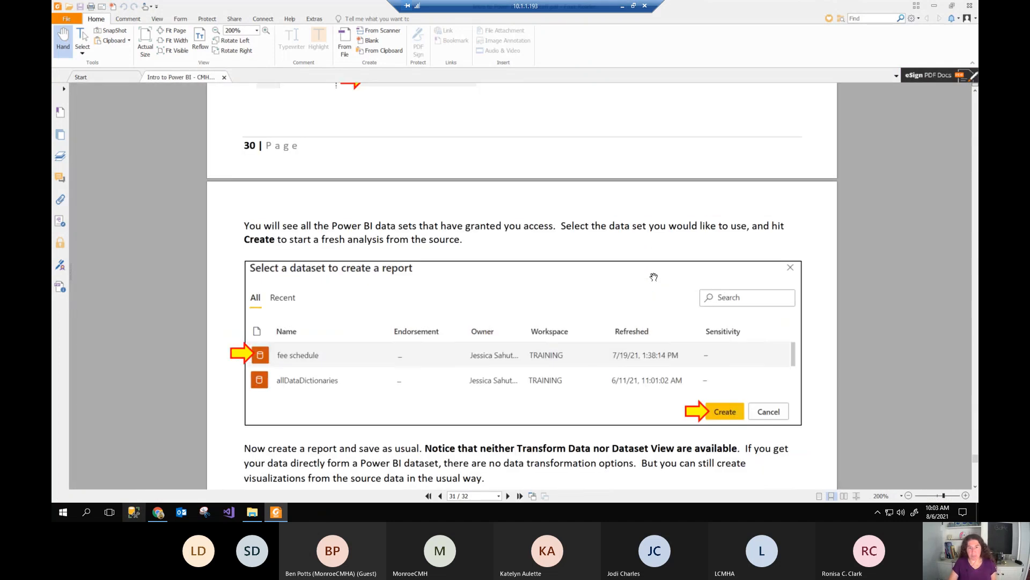
pyautogui.scroll(-1, 653, 277)
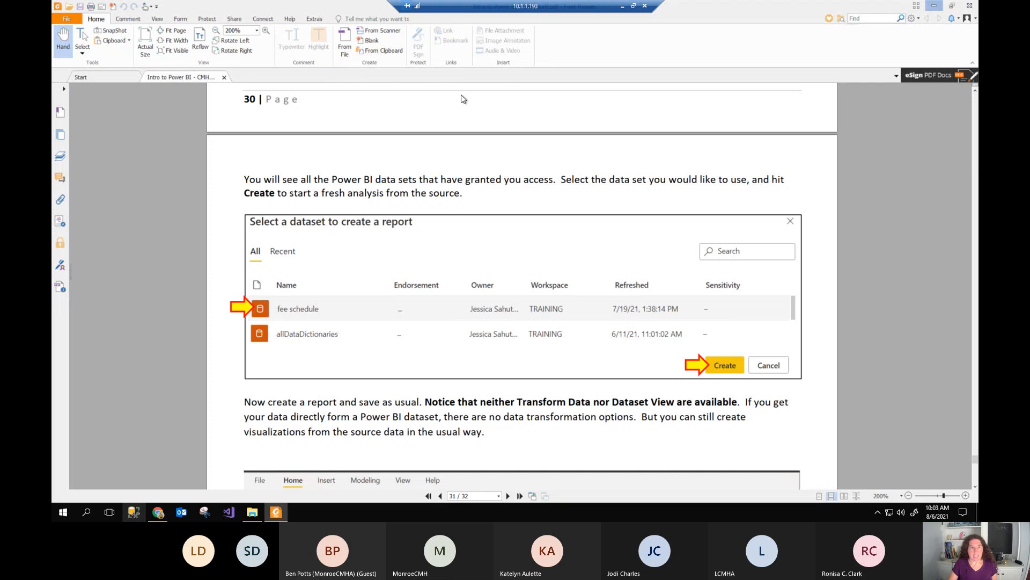
pyautogui.click(935, 6)
pyautogui.click(150, 134)
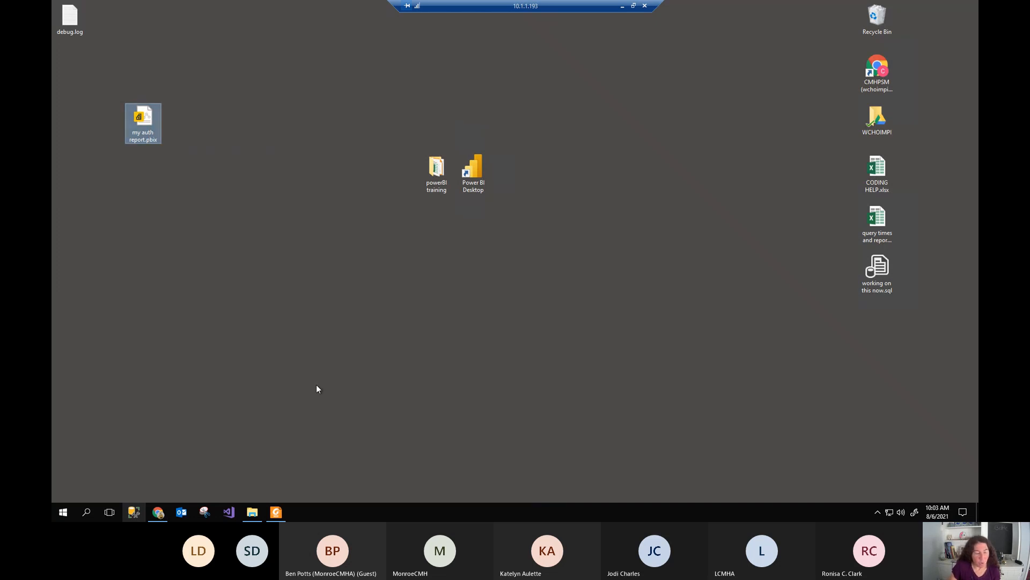
# Step: Switch to the Power BI service in Chrome and download the fee schedule dataset's .pbix file to the Desktop folder
pyautogui.click(158, 512)
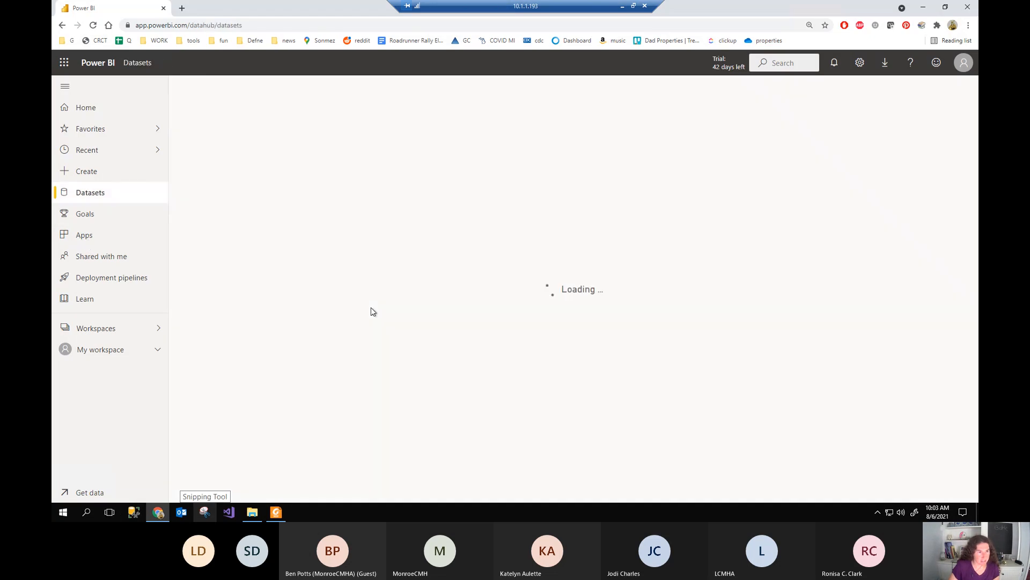
pyautogui.scroll(-3, 412, 357)
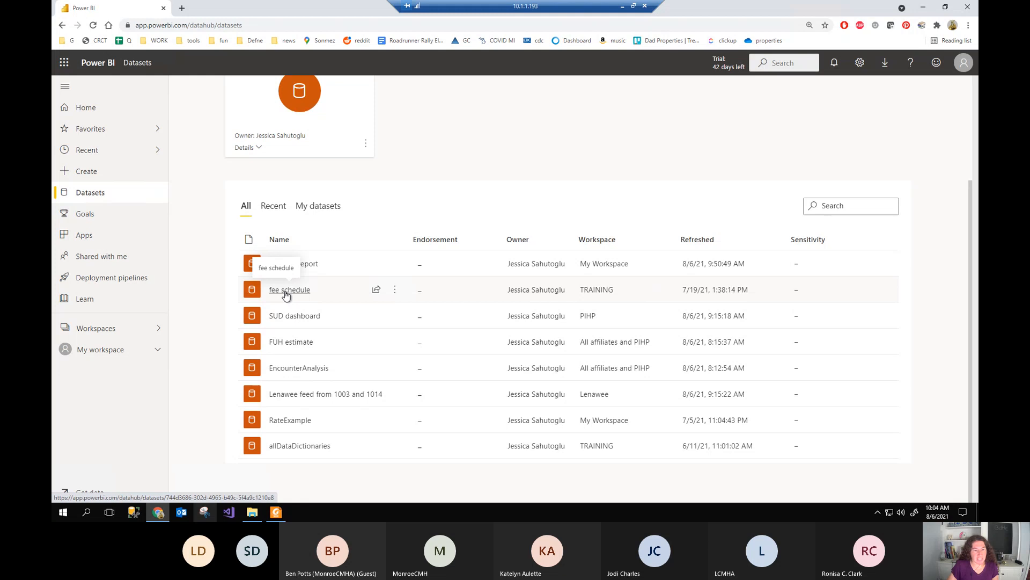
pyautogui.click(395, 292)
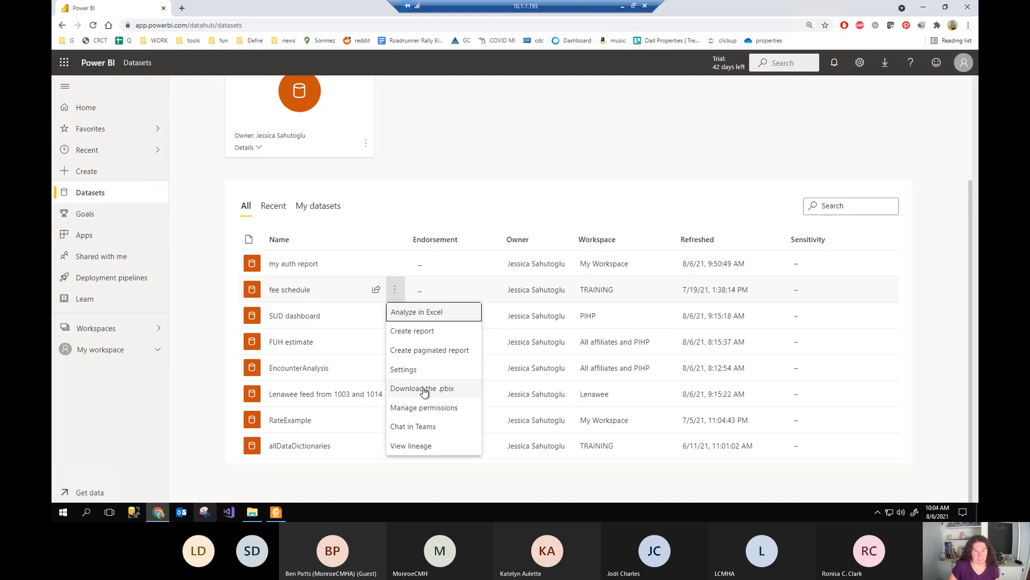
pyautogui.click(424, 391)
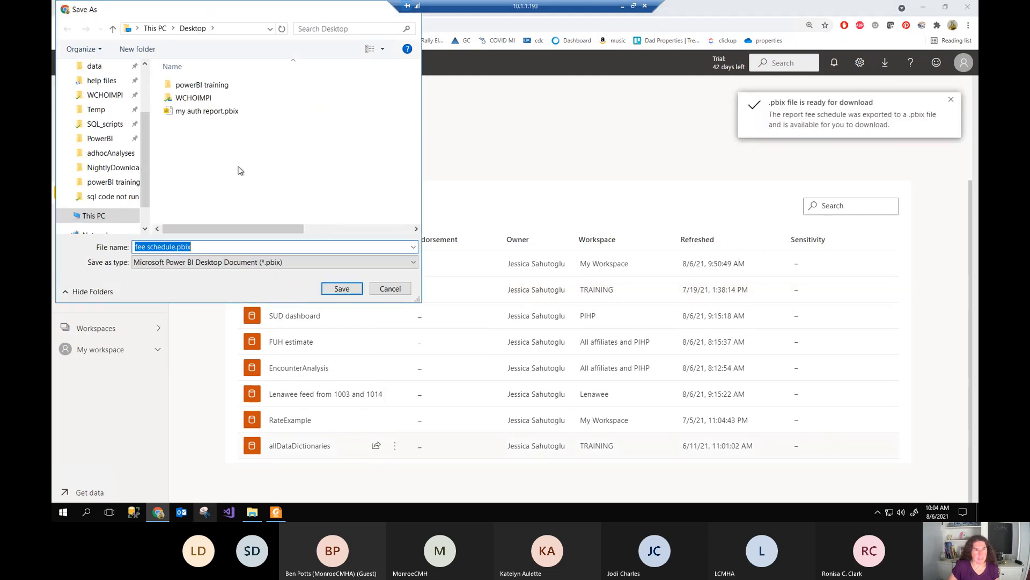
pyautogui.click(342, 289)
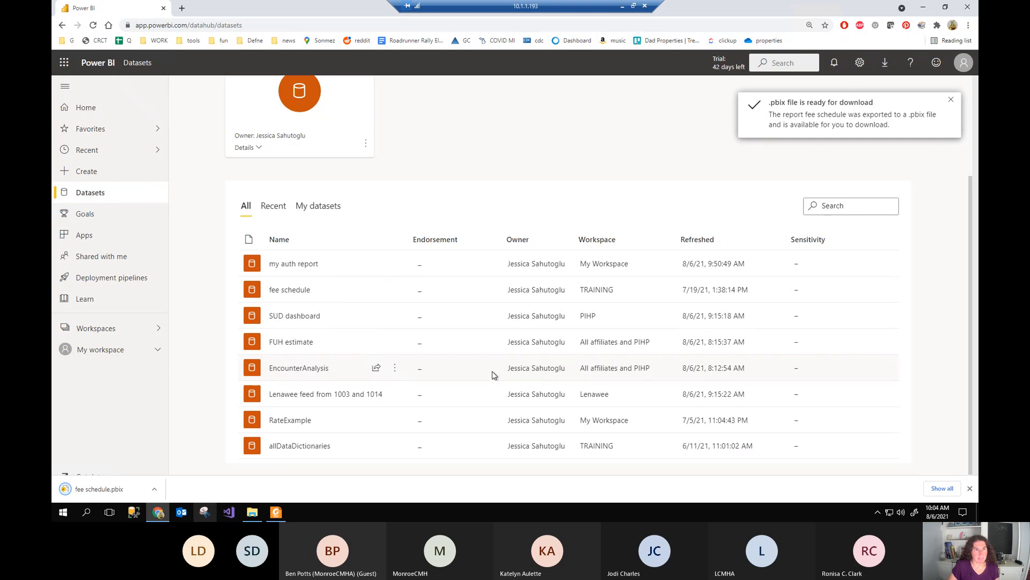
# Step: Show the desktop and place the my auth report.pbix file directly below fee schedule.pbix
pyautogui.rightClick(342, 511)
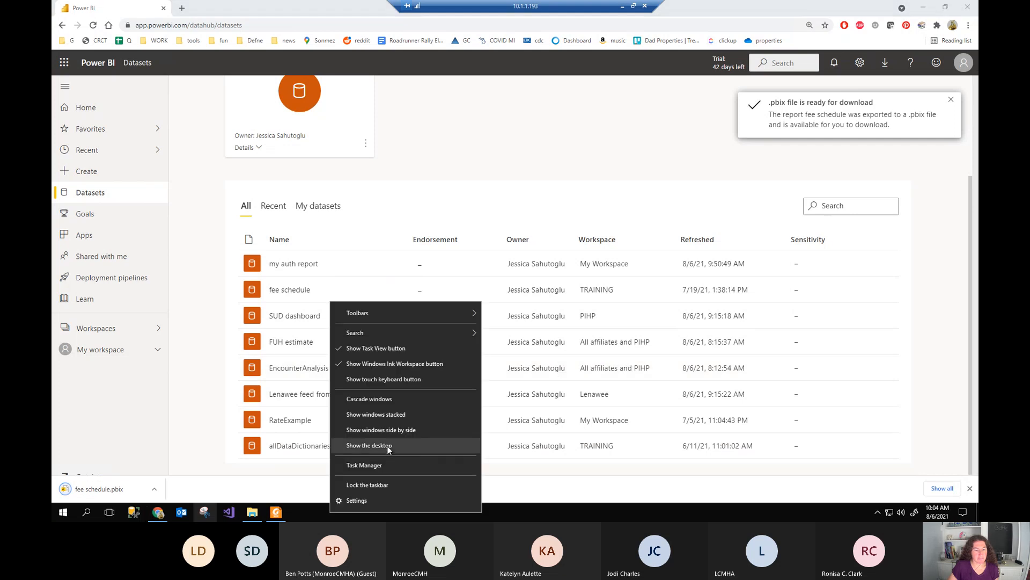
pyautogui.click(387, 445)
pyautogui.moveTo(91, 150); pyautogui.dragTo(92, 149)
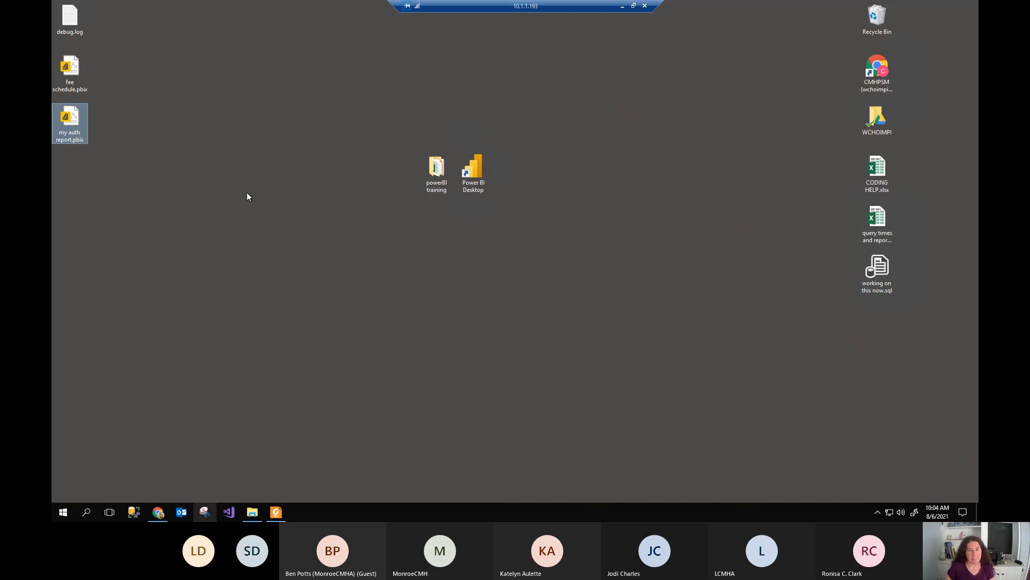
# Step: Open the downloaded fee schedule.pbix in Power BI Desktop, view its summary page, and close it
pyautogui.press('Return')
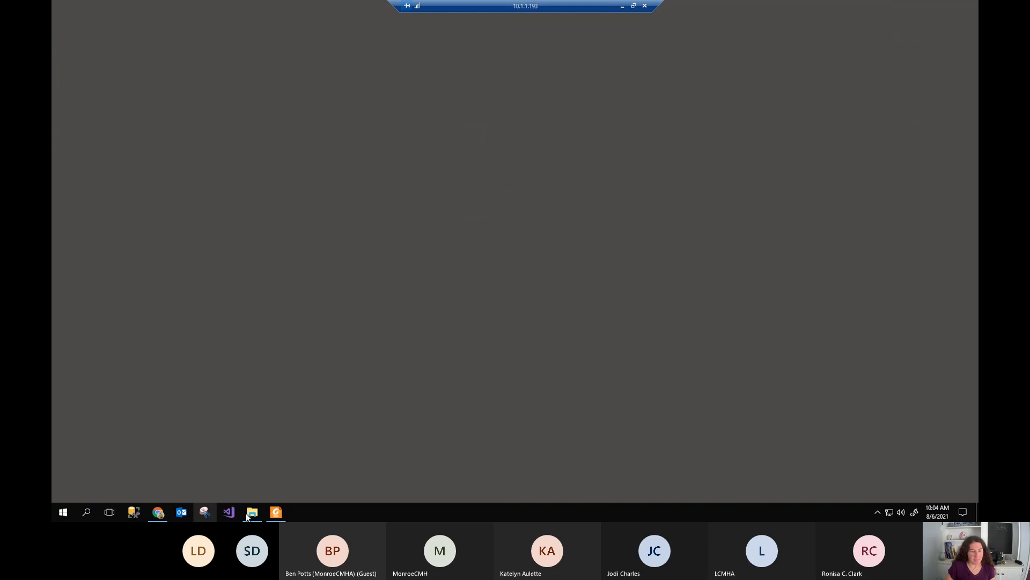
pyautogui.click(656, 192)
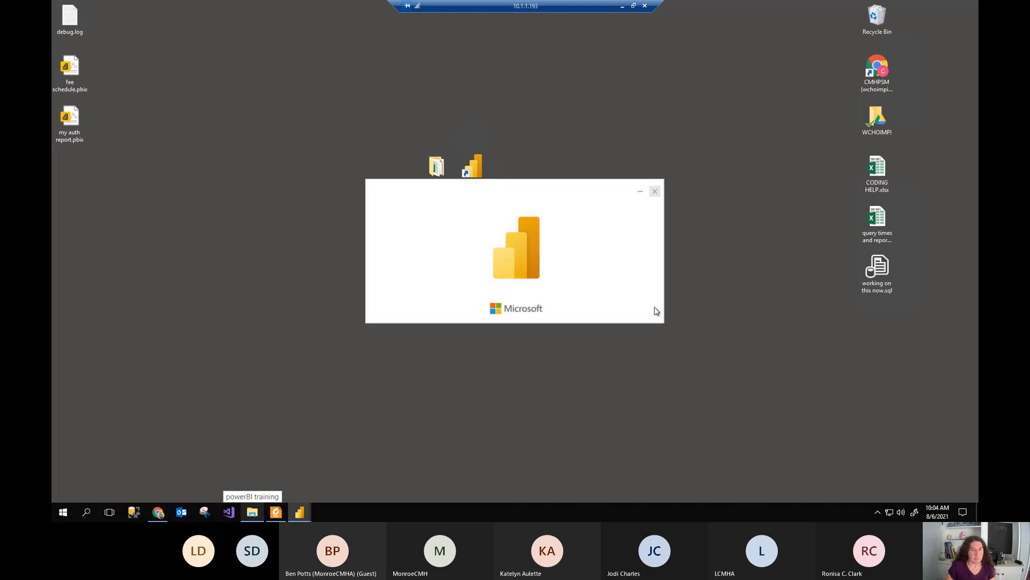
pyautogui.click(67, 83)
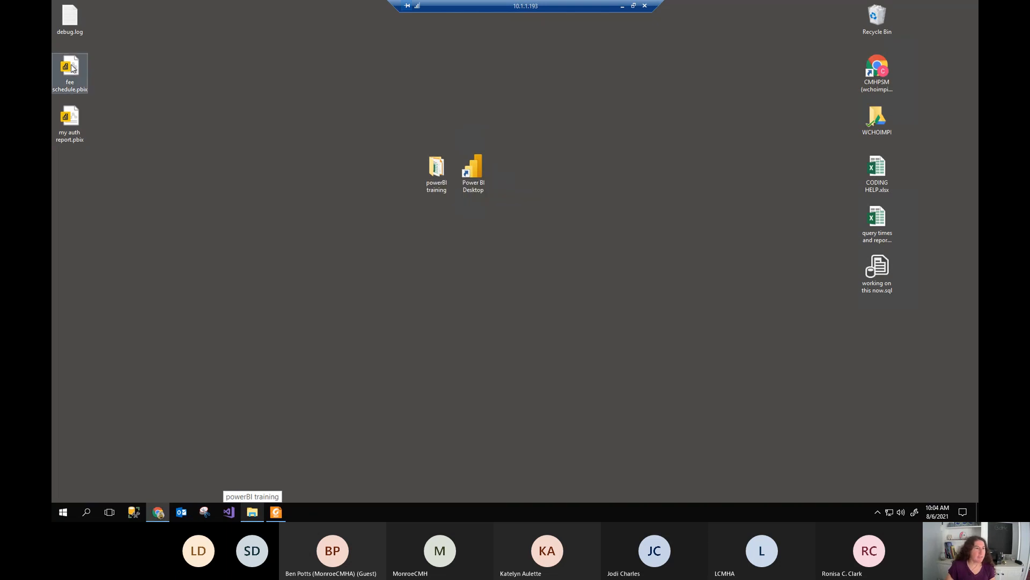
pyautogui.doubleClick(67, 83)
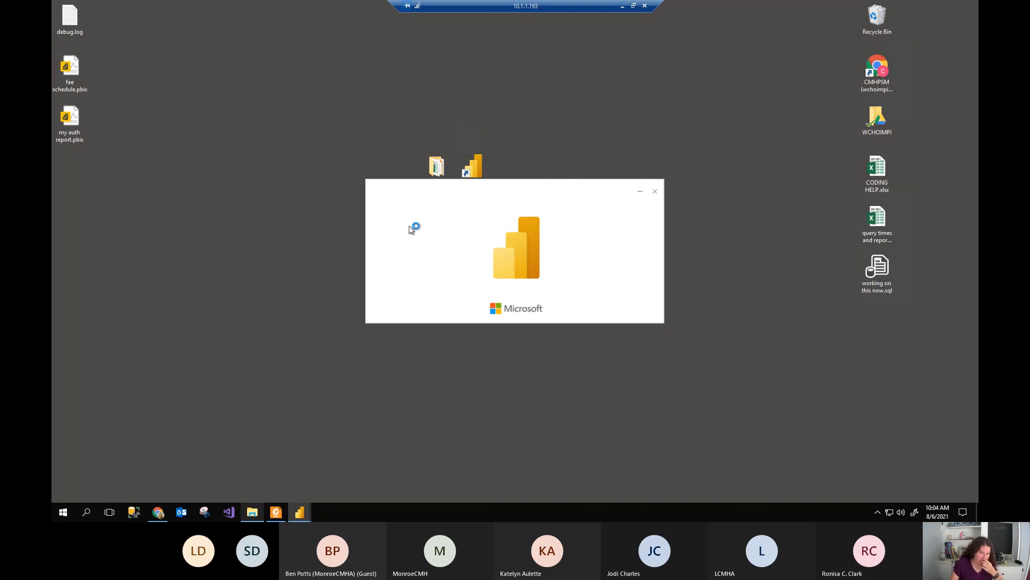
pyautogui.moveTo(300, 516)
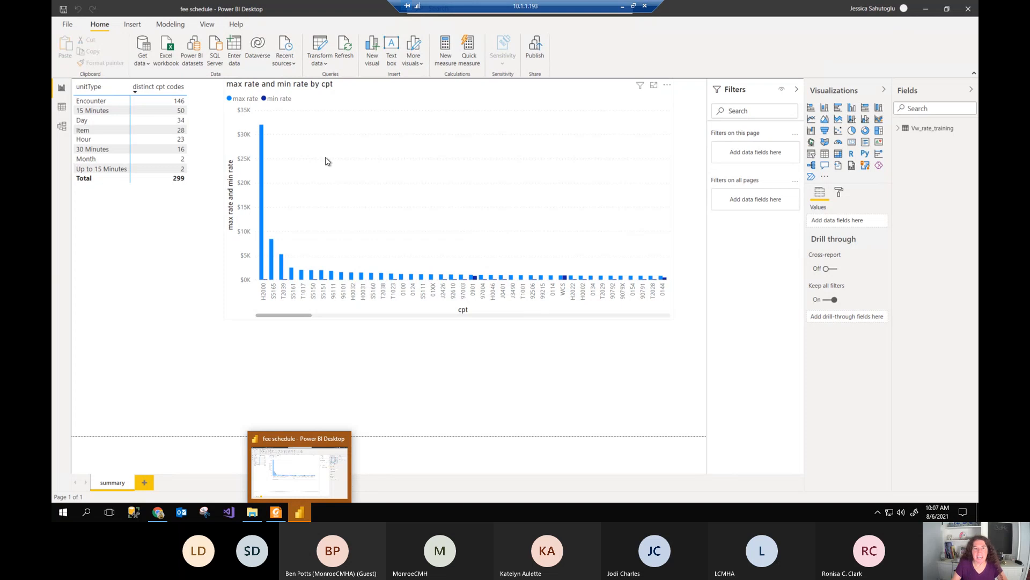
pyautogui.click(969, 14)
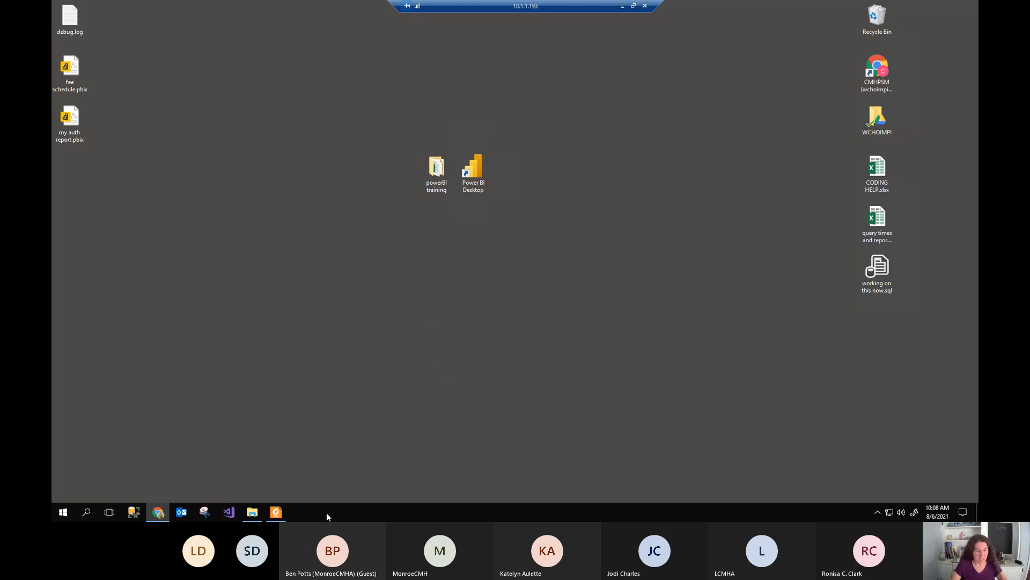
# Step: Read the PDF guide's pages 30 to 32 on using shared datasets, downloading a .pbix, refreshing, requesting data and further training
pyautogui.click(275, 513)
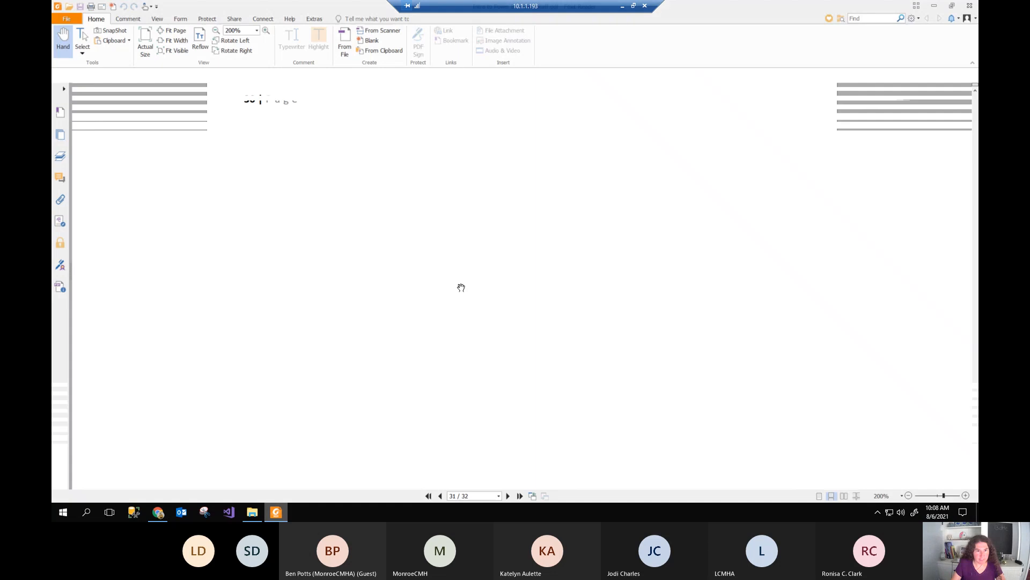
pyautogui.scroll(3, 453, 290)
pyautogui.scroll(3, 453, 290)
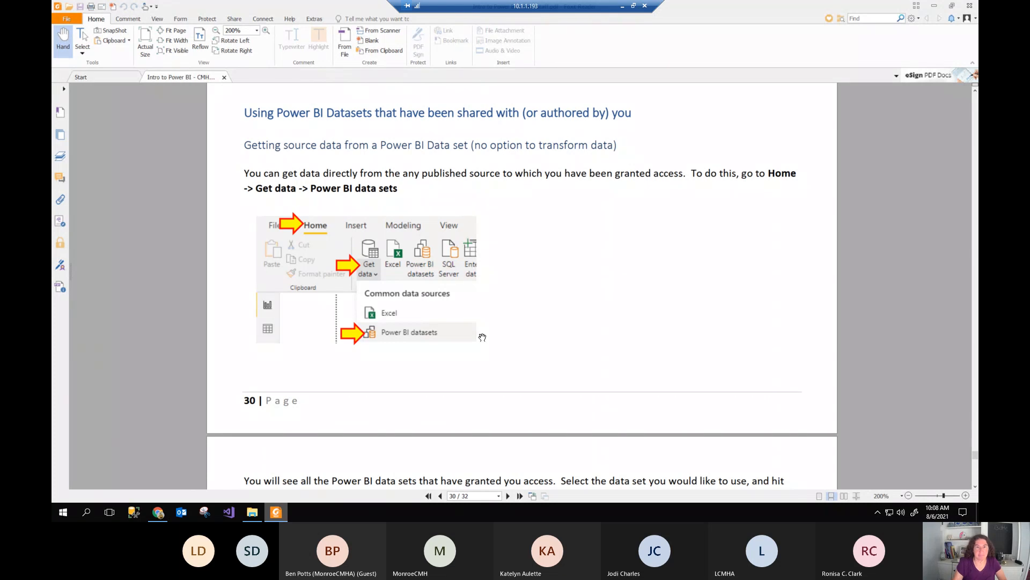
pyautogui.scroll(-3, 467, 343)
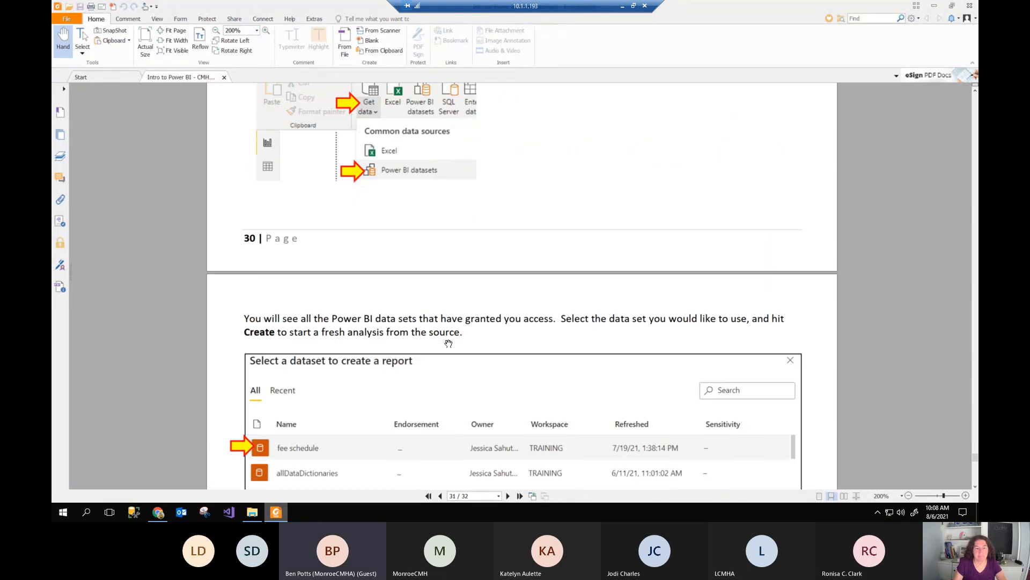
pyautogui.scroll(2, 449, 344)
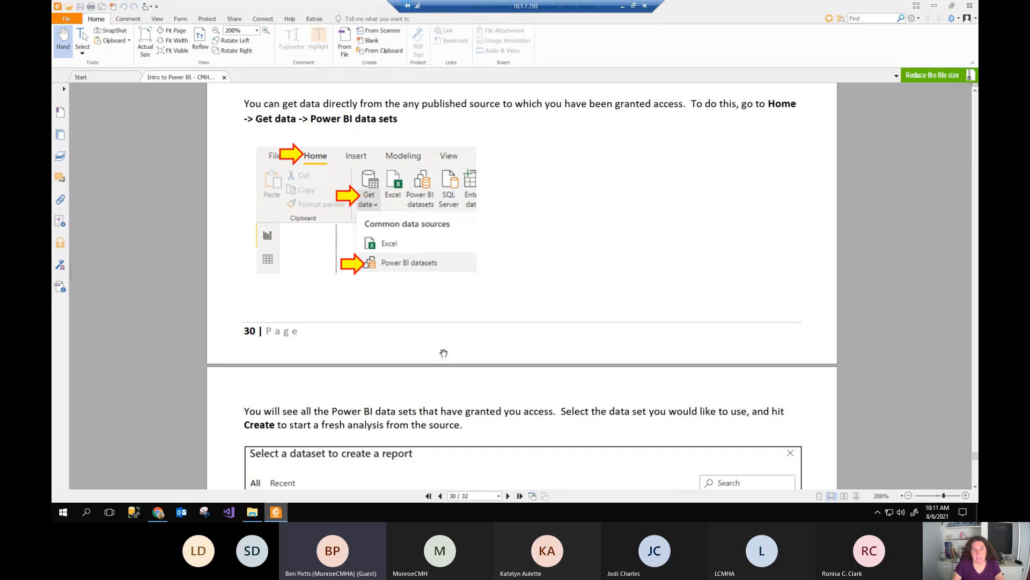
pyautogui.scroll(-3, 444, 353)
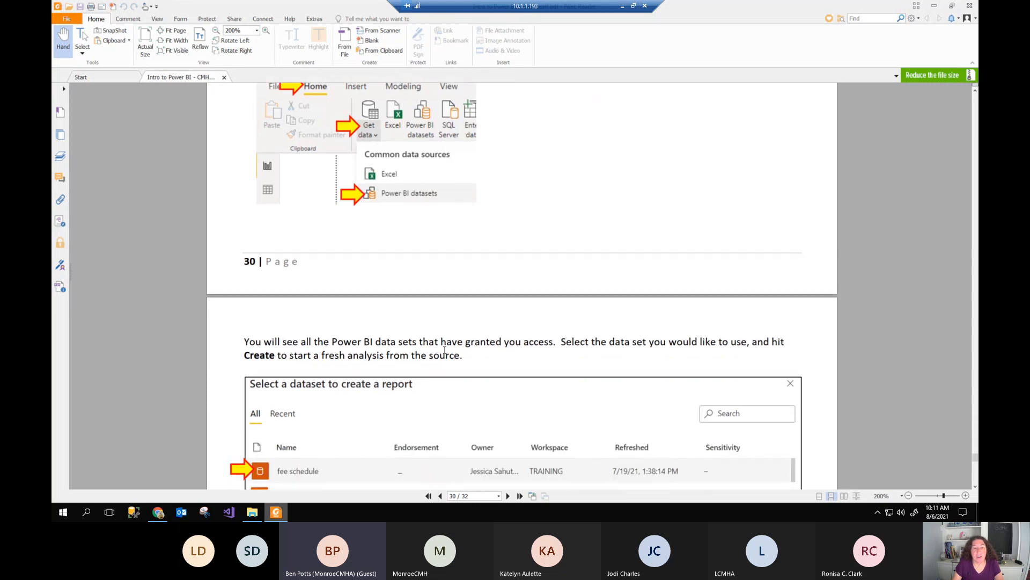
pyautogui.scroll(-5, 444, 349)
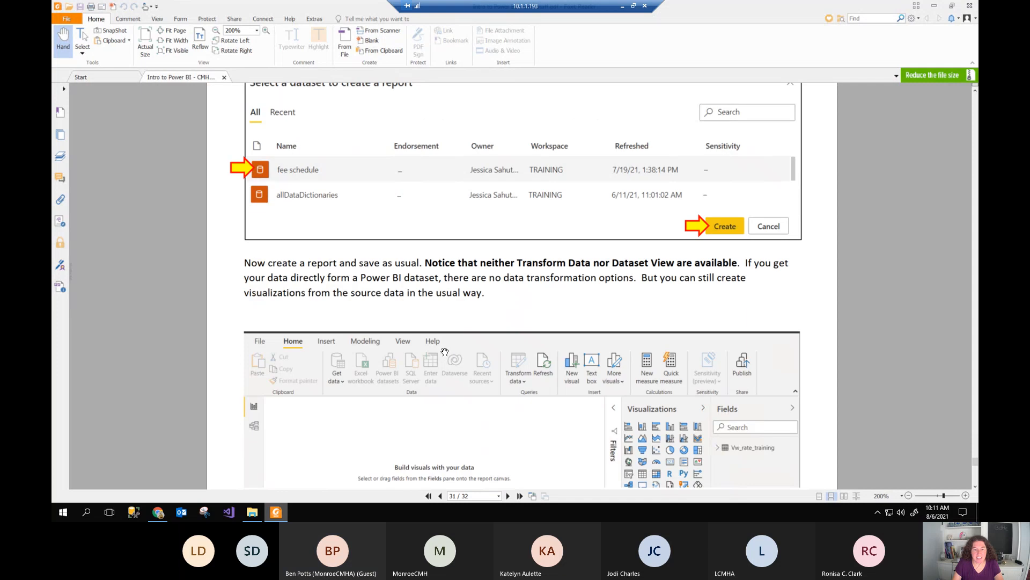
pyautogui.scroll(-12, 445, 351)
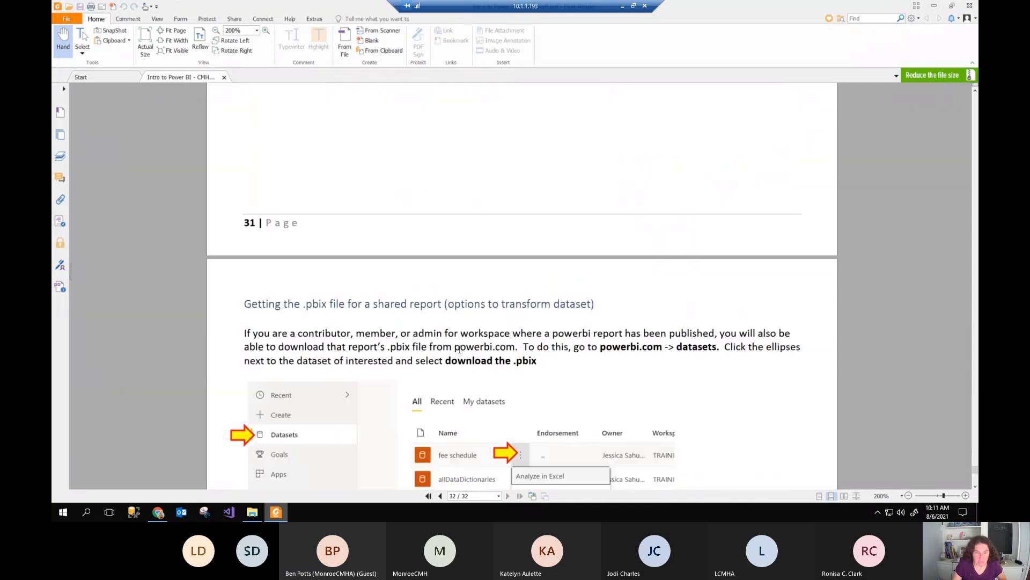
pyautogui.scroll(-9, 459, 352)
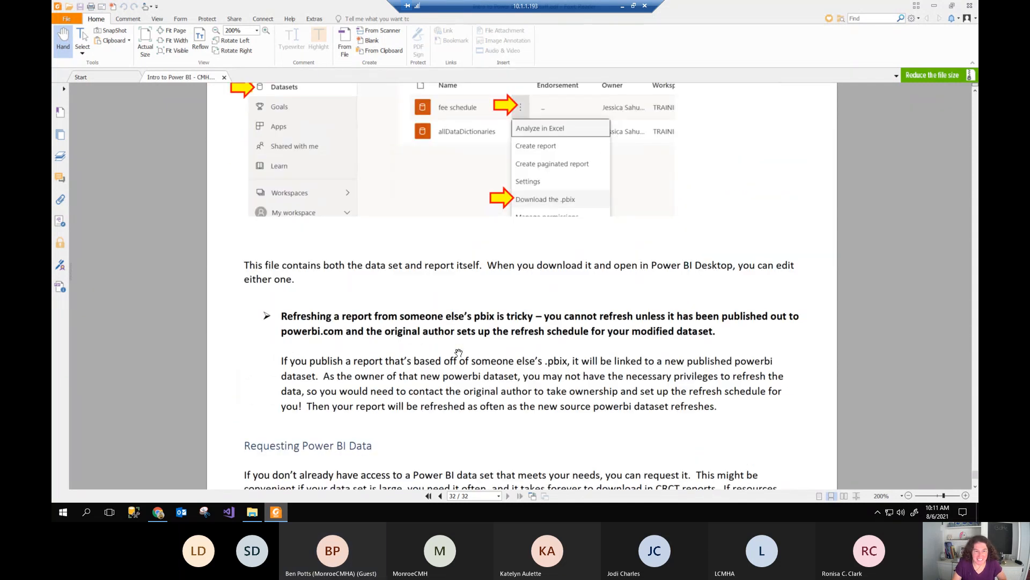
pyautogui.scroll(-1, 459, 353)
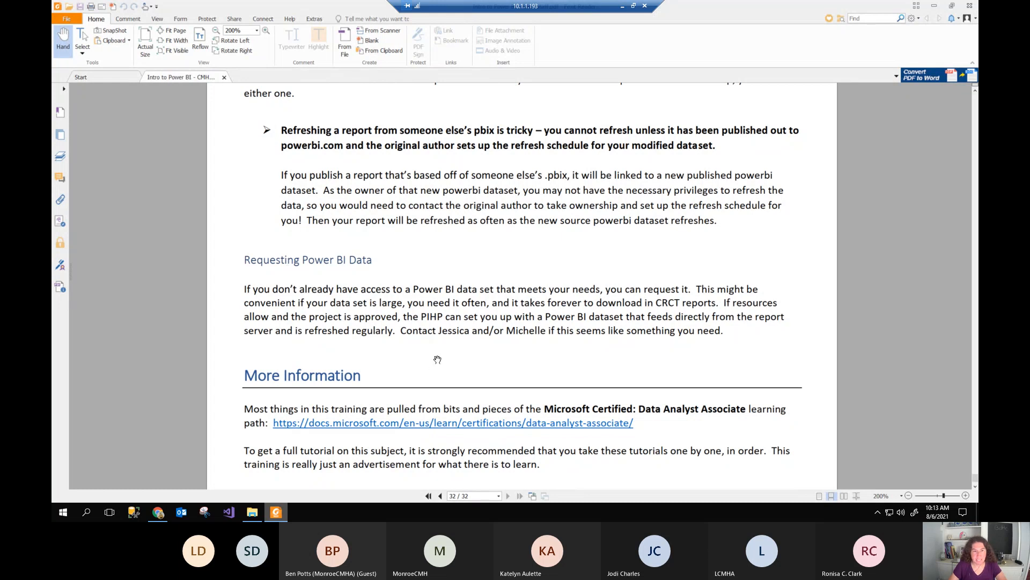
pyautogui.scroll(-2, 438, 360)
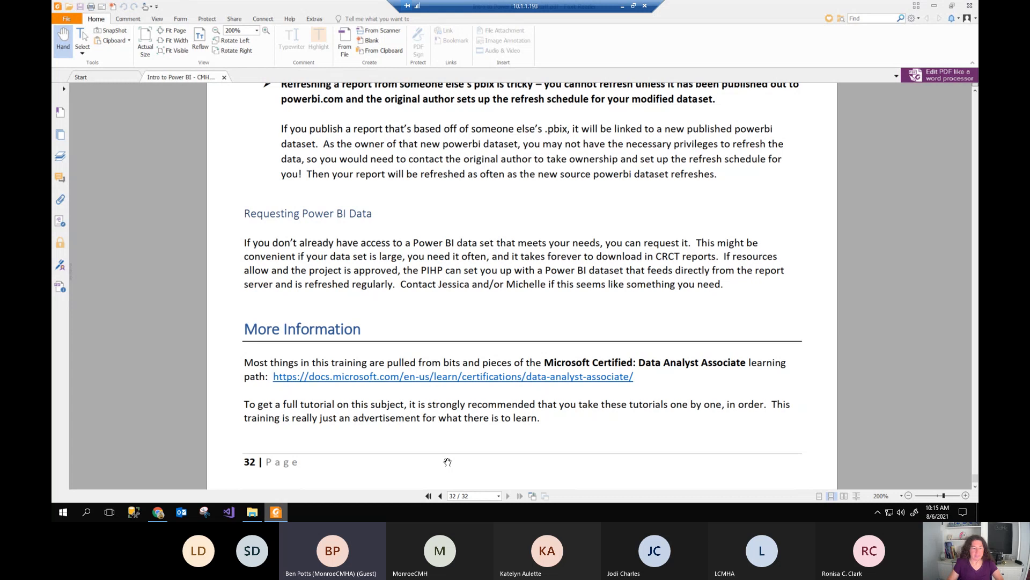
# Step: Show the desktop, launch Power BI Desktop, and dismiss its start screen to get a blank report
pyautogui.rightClick(454, 514)
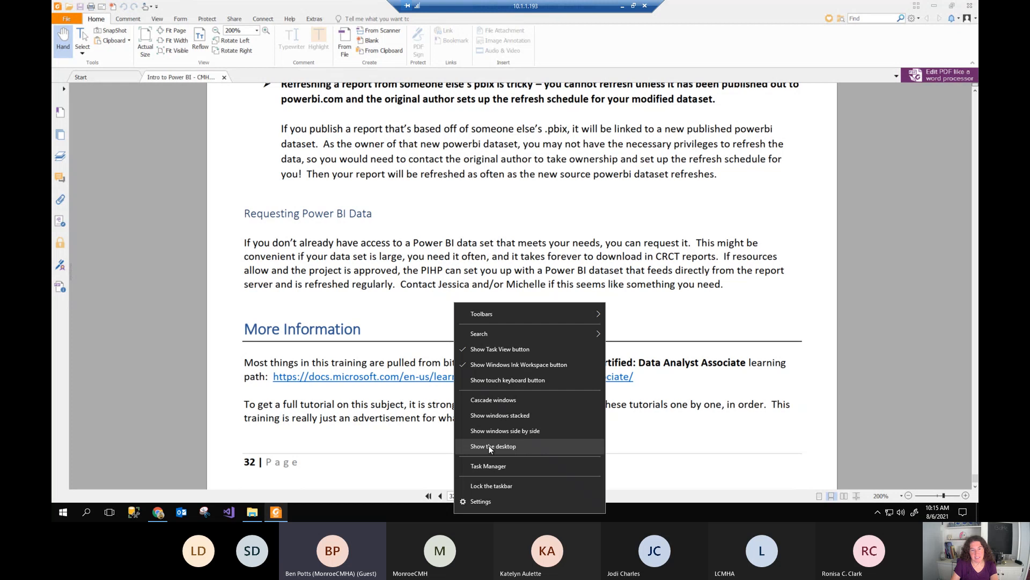
pyautogui.click(670, 273)
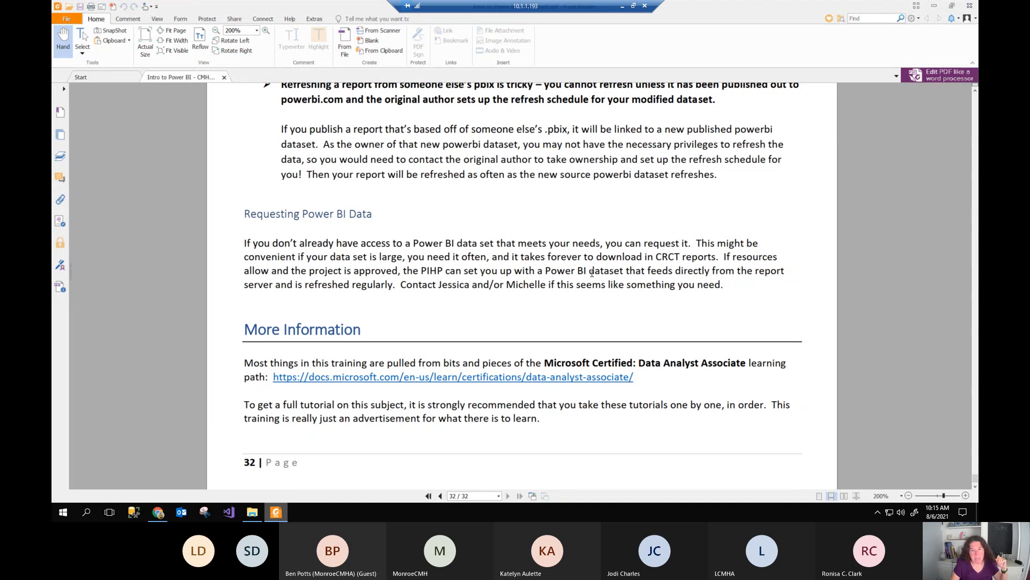
pyautogui.rightClick(342, 511)
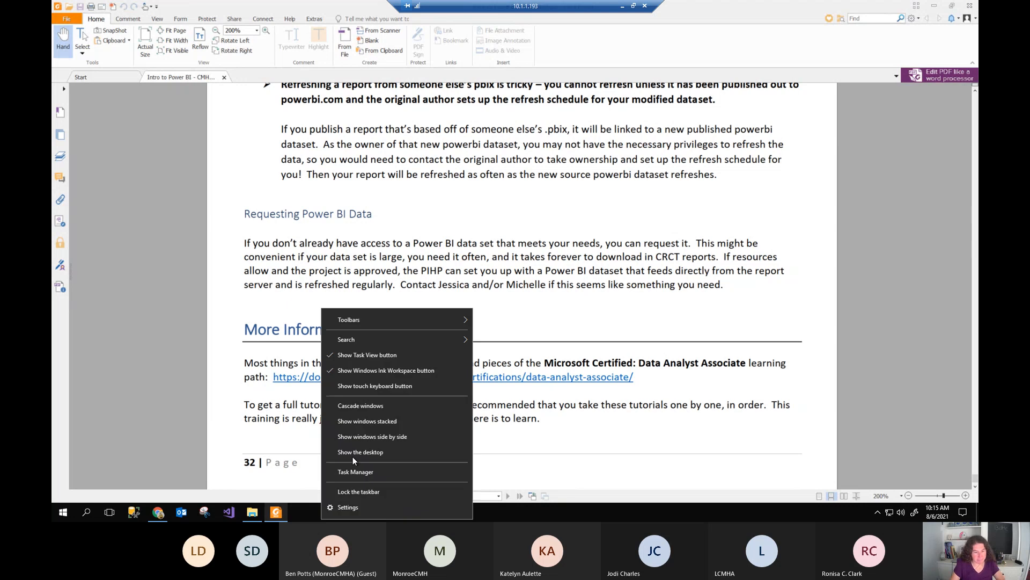
pyautogui.click(370, 453)
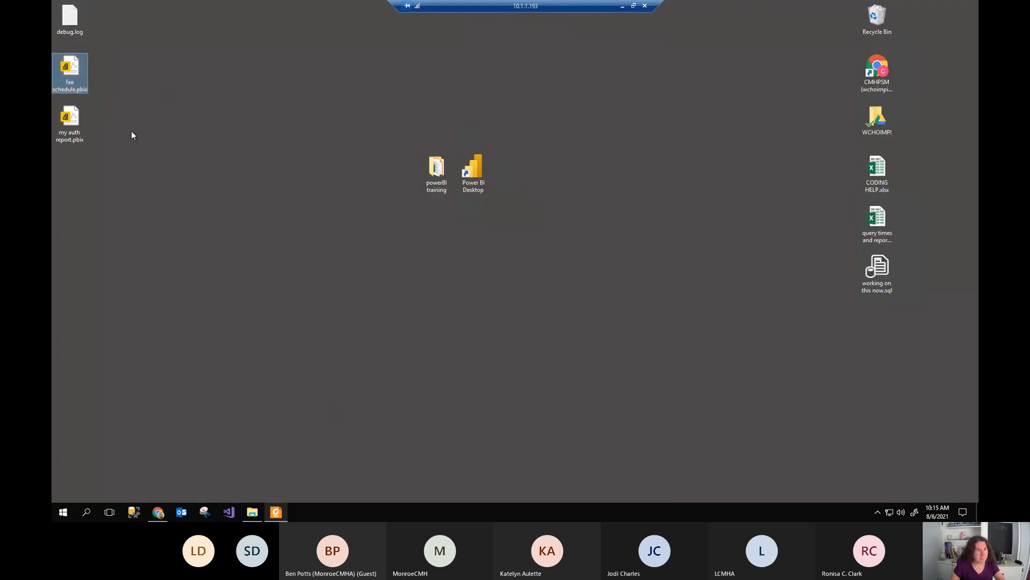
pyautogui.doubleClick(474, 170)
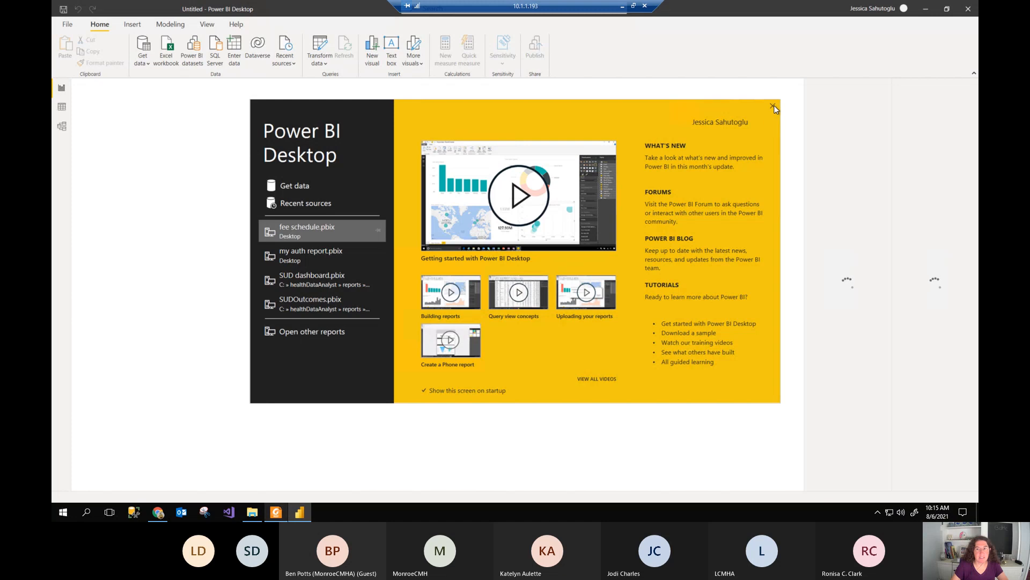
pyautogui.click(773, 106)
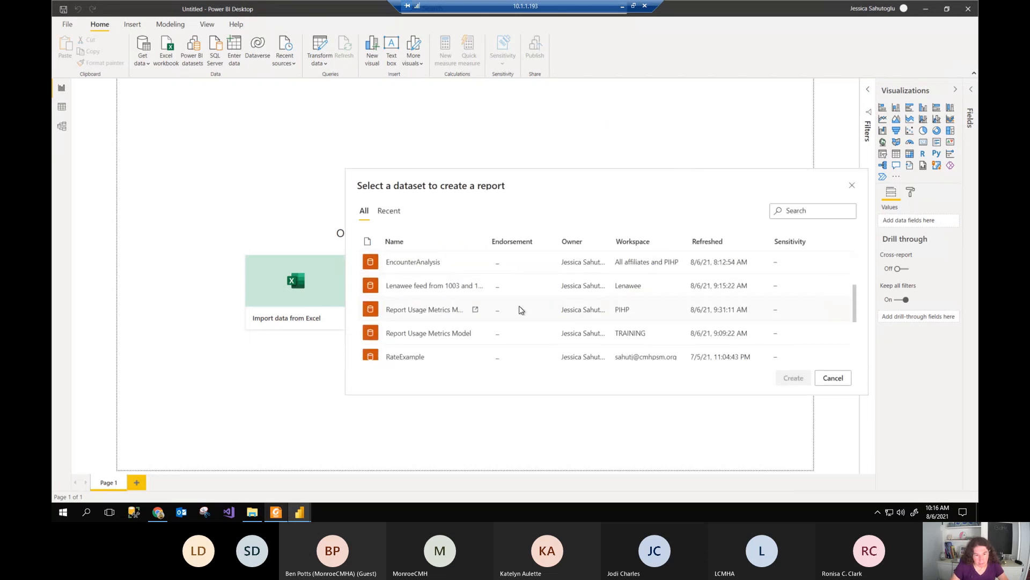
# Step: Create a report from the published Power BI dataset "Lenawee feed from 1003 and 1014"
pyautogui.scroll(-1, 516, 317)
pyautogui.scroll(1, 505, 322)
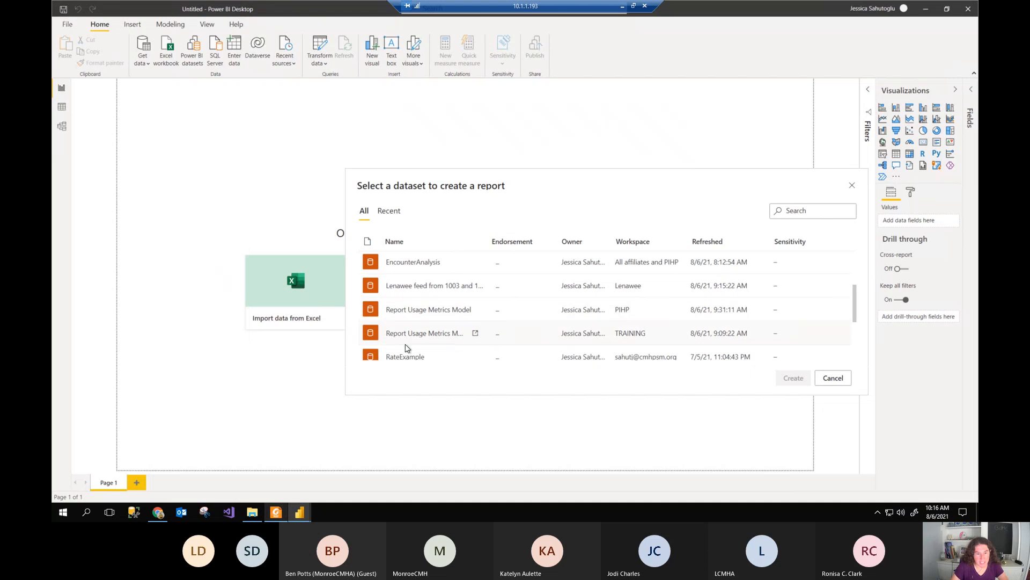
pyautogui.click(413, 290)
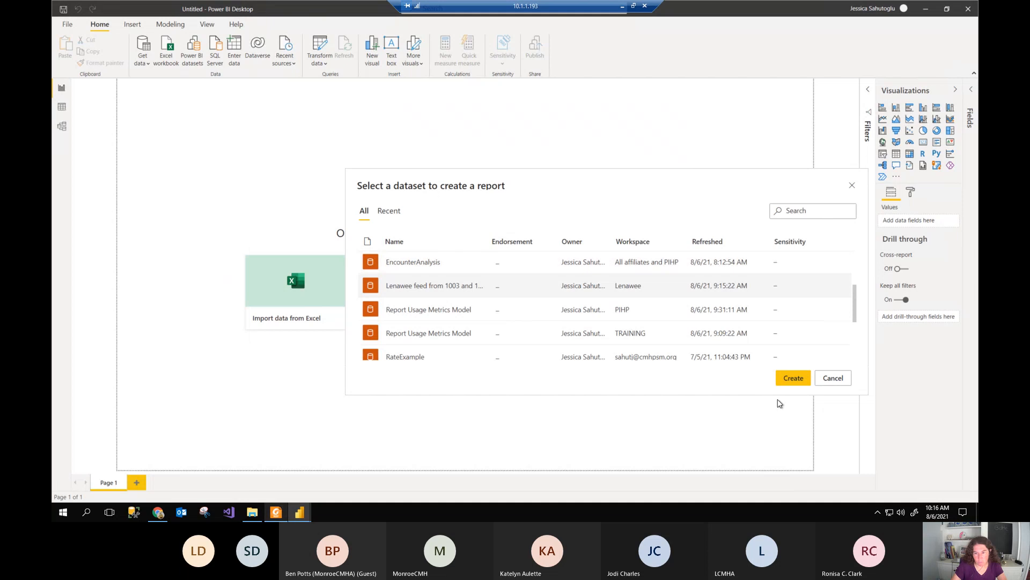
pyautogui.click(788, 379)
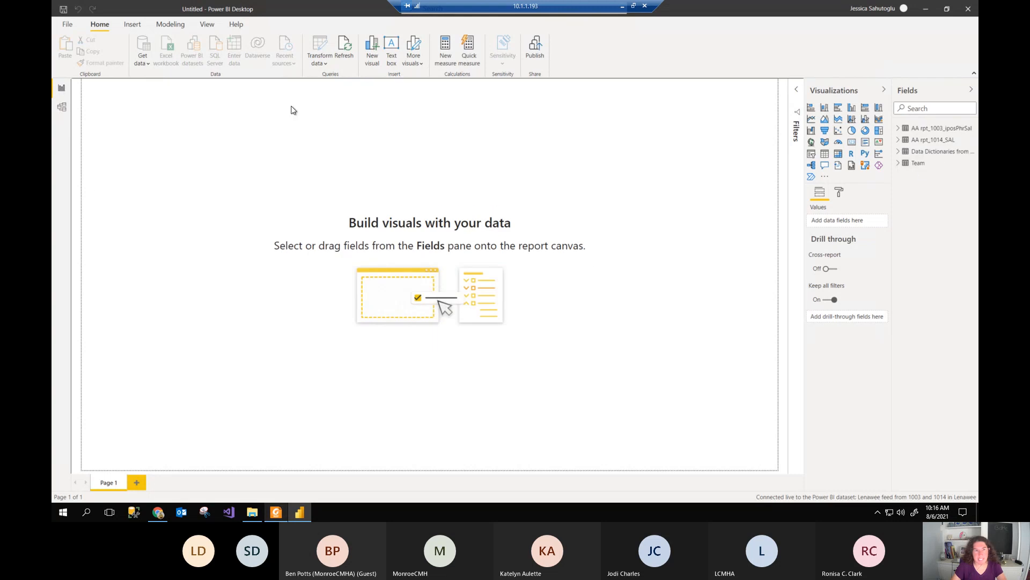
# Step: Check which common data sources can still be added to the report connected to the Lenawee dataset
pyautogui.click(142, 59)
pyautogui.click(283, 208)
pyautogui.click(140, 58)
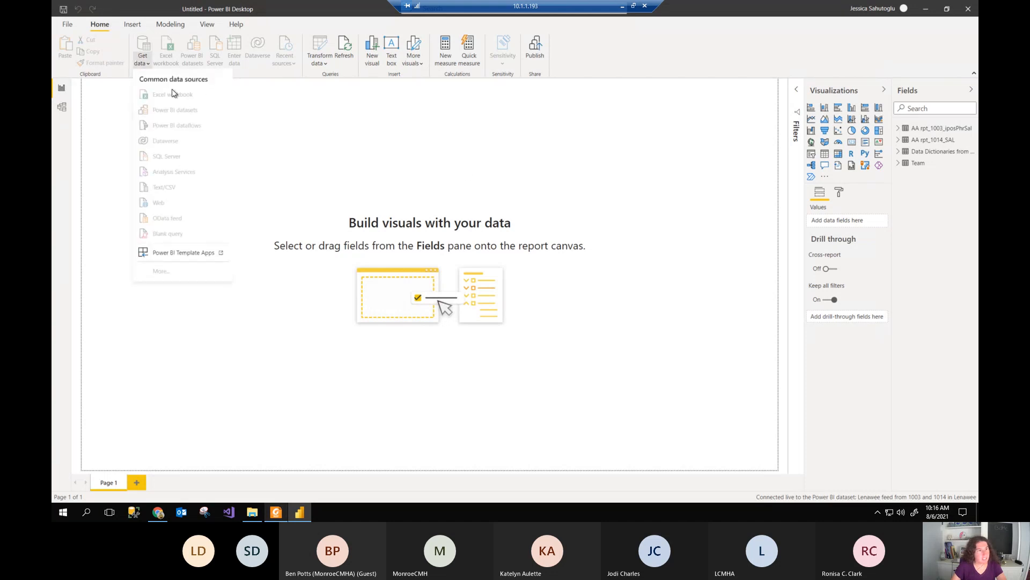
pyautogui.click(307, 143)
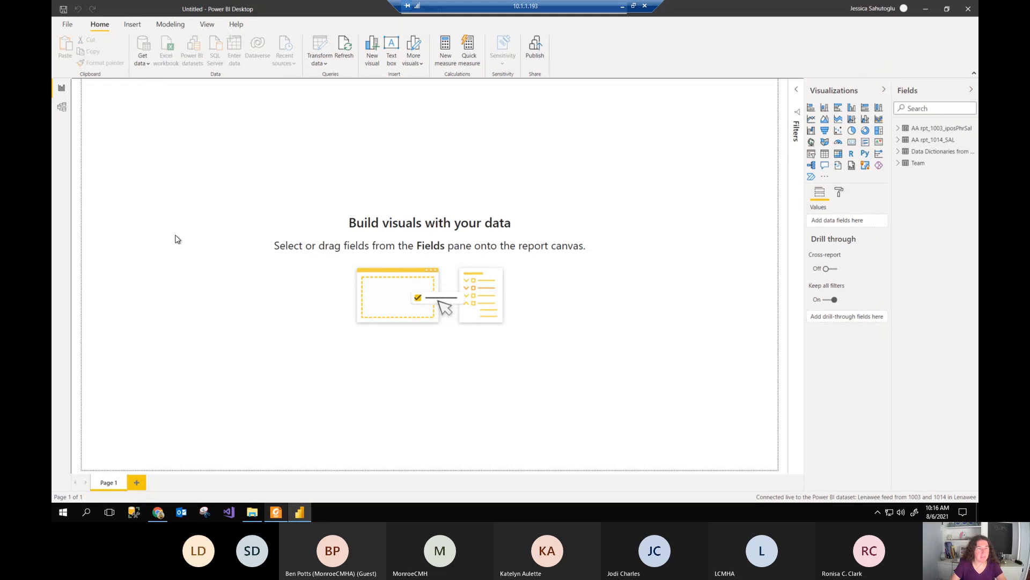
# Step: Close the live-connected report and Power BI Desktop without saving the changes
pyautogui.click(969, 13)
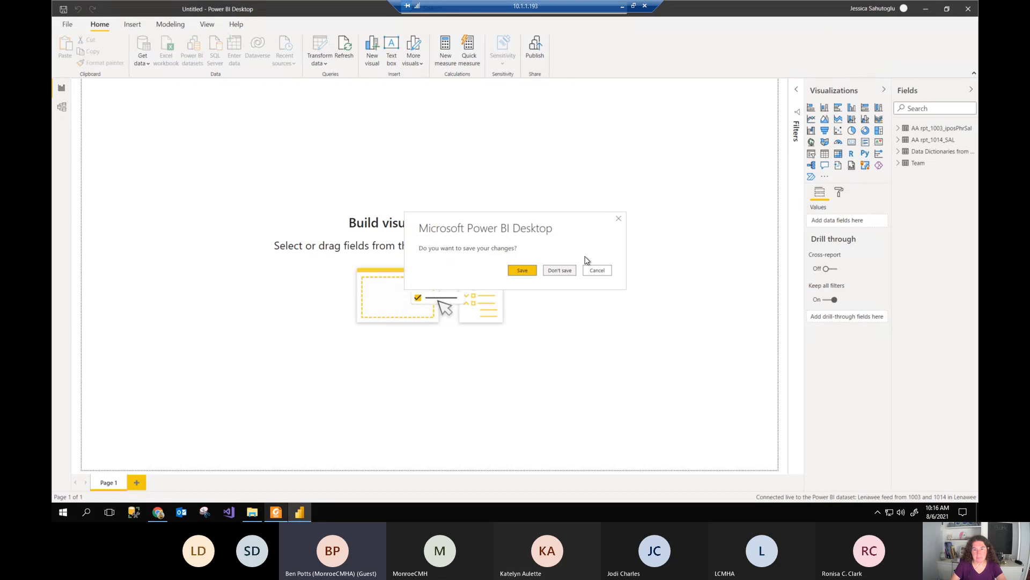
pyautogui.click(619, 219)
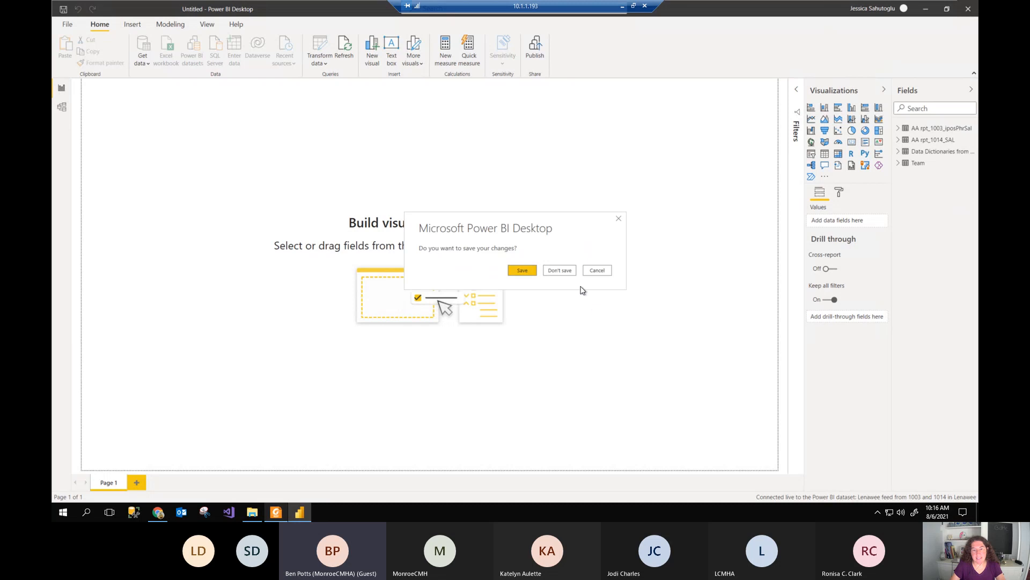
pyautogui.click(560, 270)
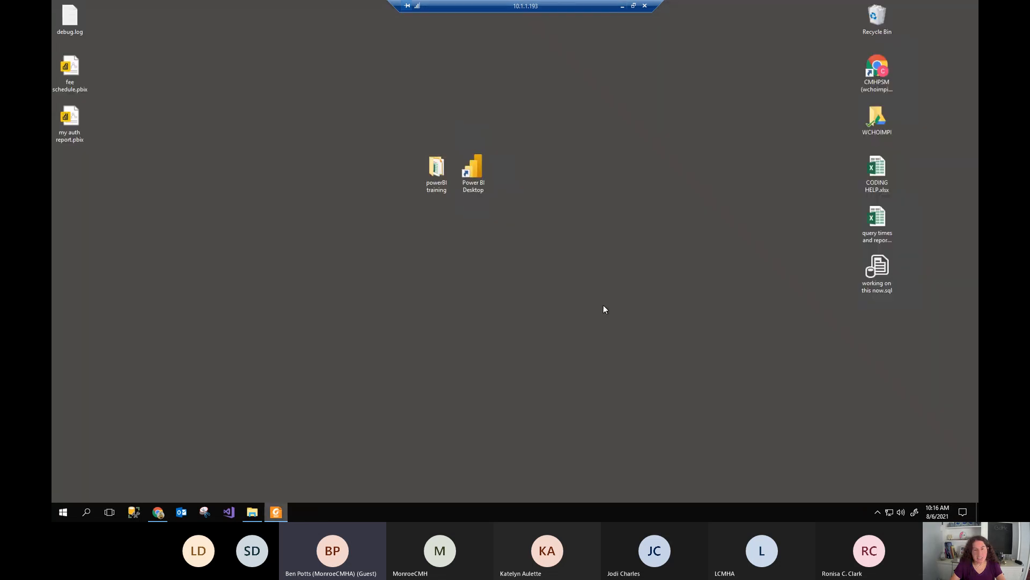
# Step: Return to the PDF training guide and open its Microsoft Certified: Data Analyst Associate link under More Information
pyautogui.click(275, 512)
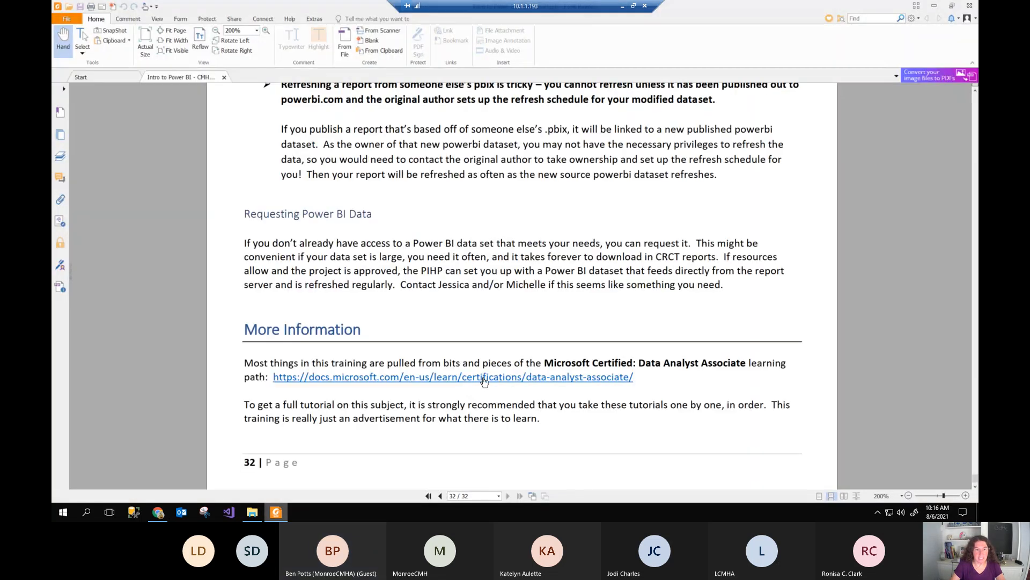
pyautogui.scroll(-1, 525, 349)
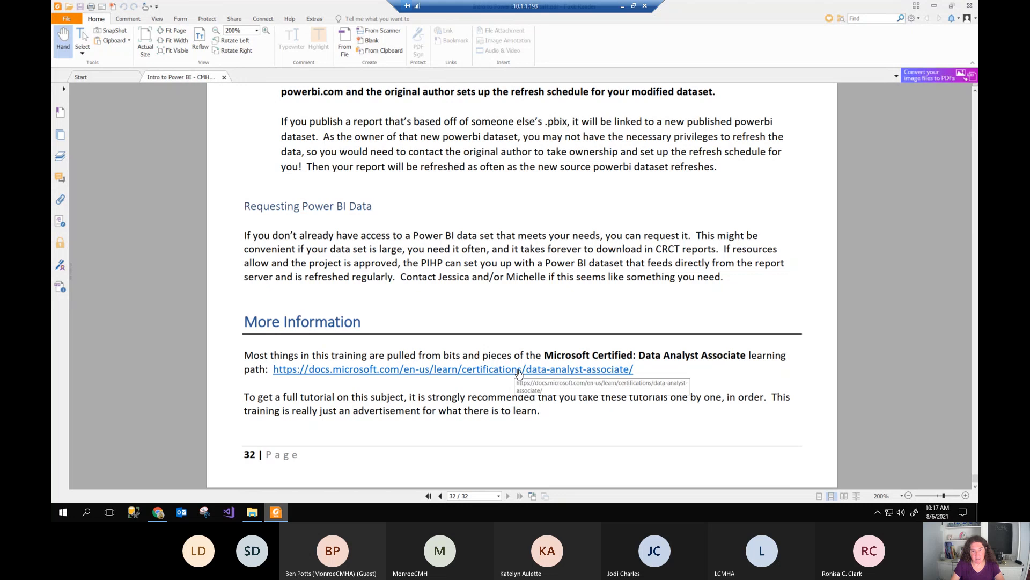
pyautogui.click(515, 371)
pyautogui.click(530, 299)
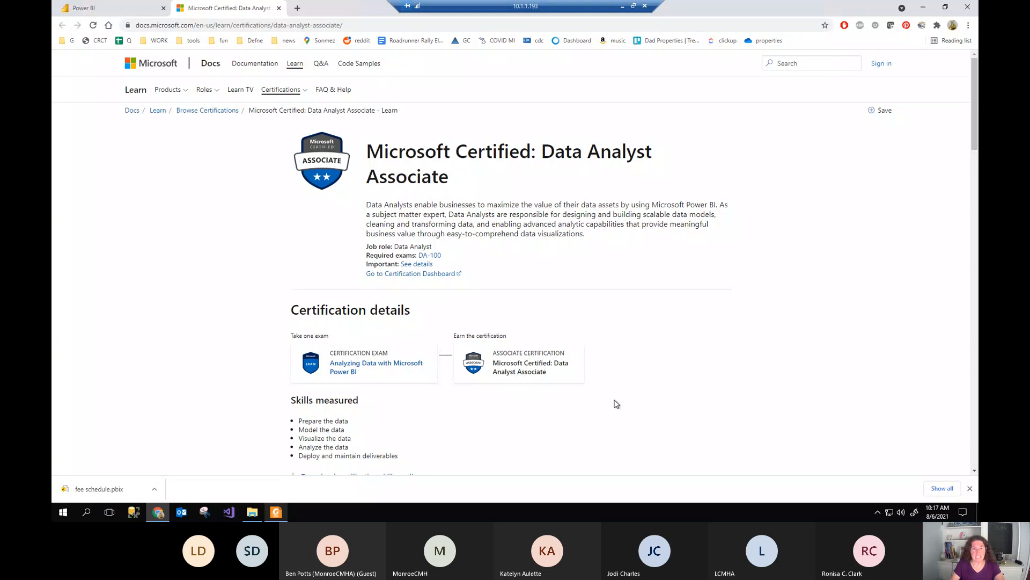
# Step: Look through the certification page's skills measured and free online learning paths, expanding the list to show all paths
pyautogui.scroll(-3, 616, 404)
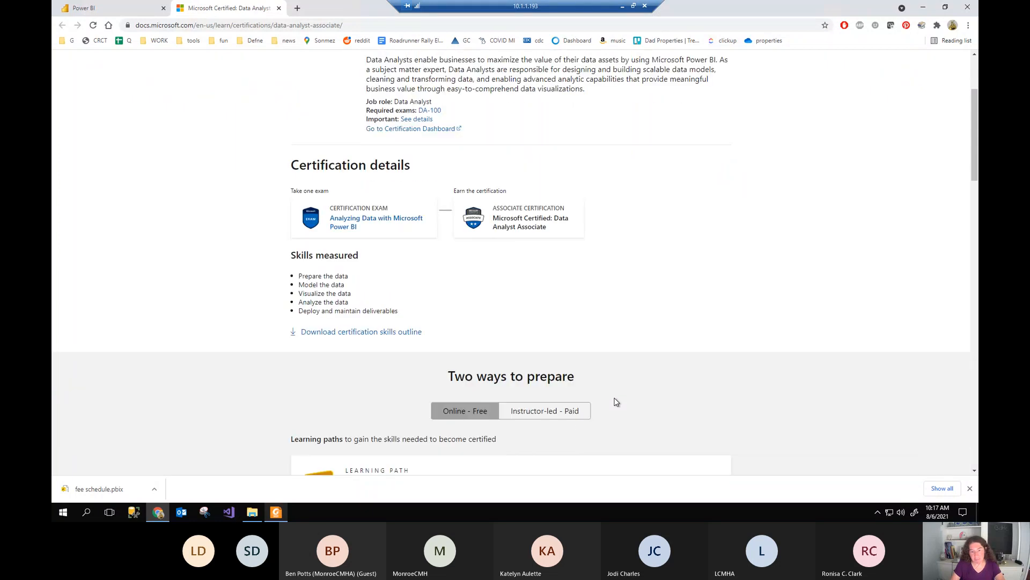
pyautogui.scroll(-5, 617, 400)
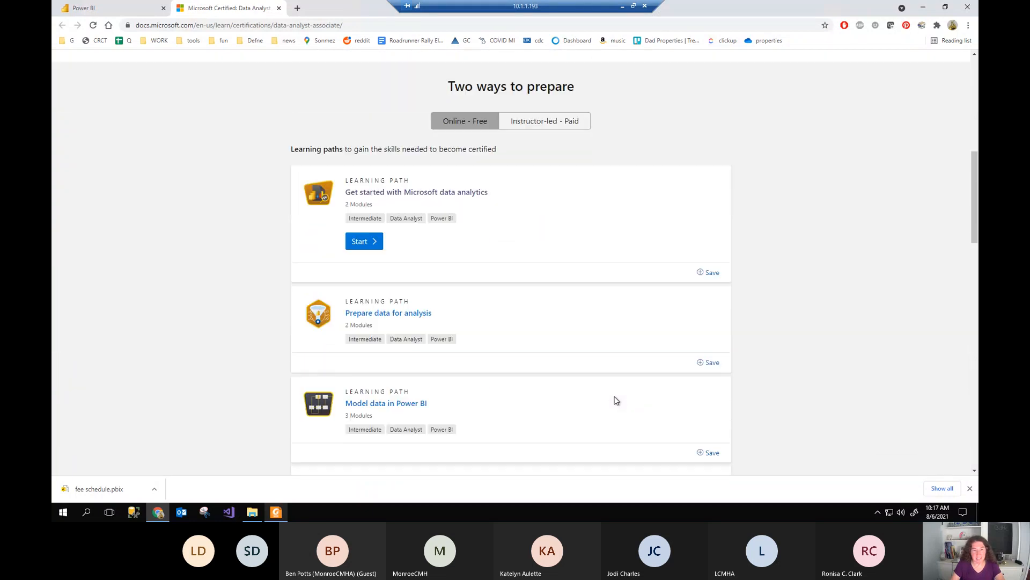
pyautogui.scroll(-3, 617, 400)
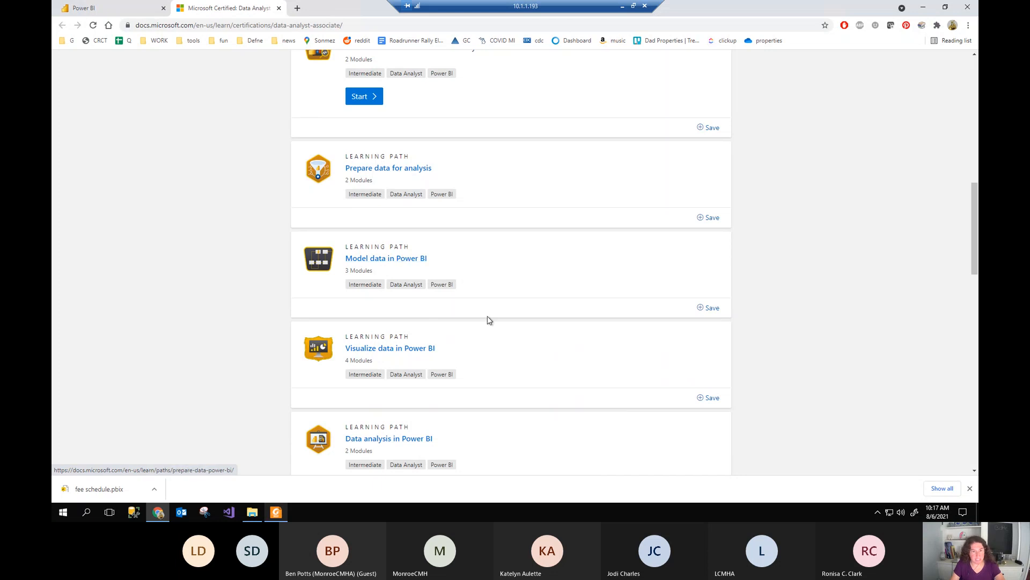
pyautogui.scroll(-1, 428, 339)
pyautogui.scroll(-3, 451, 338)
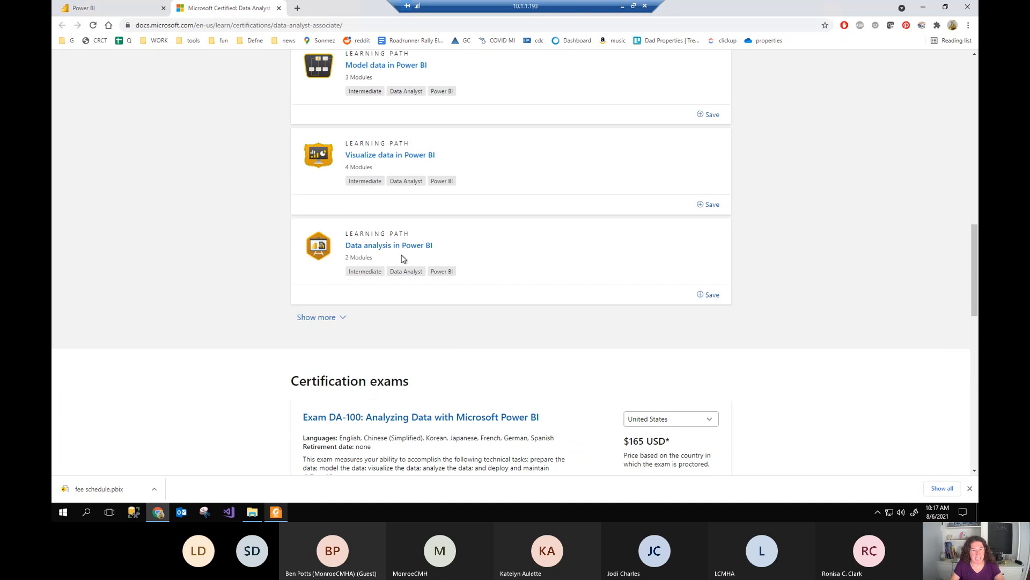
pyautogui.click(339, 318)
pyautogui.scroll(-1, 488, 386)
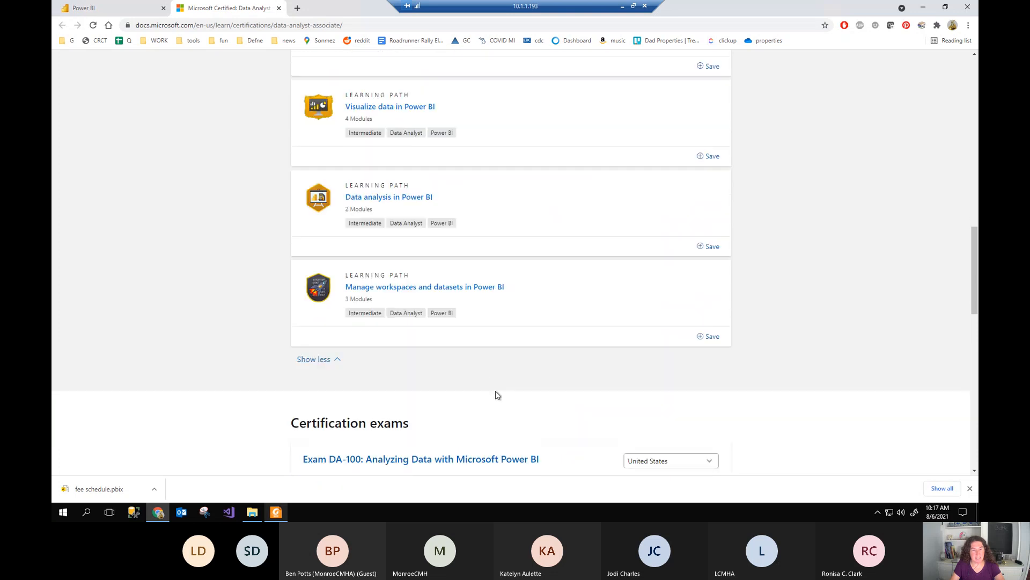
# Step: Review the certification overview again and compare the free online and paid instructor-led ways to prepare
pyautogui.scroll(10, 505, 402)
pyautogui.scroll(2, 514, 405)
pyautogui.scroll(-4, 513, 405)
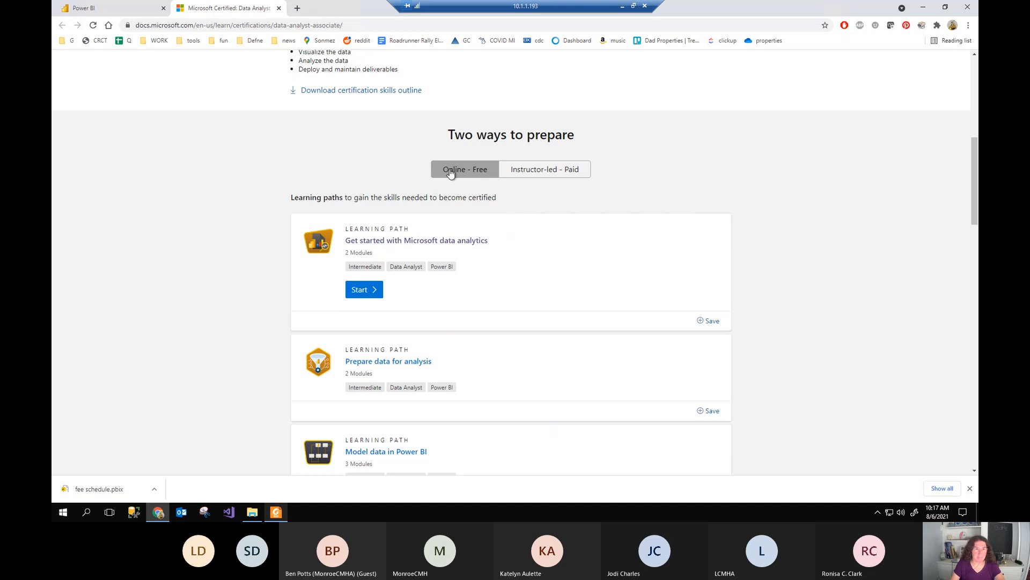
pyautogui.scroll(4, 771, 260)
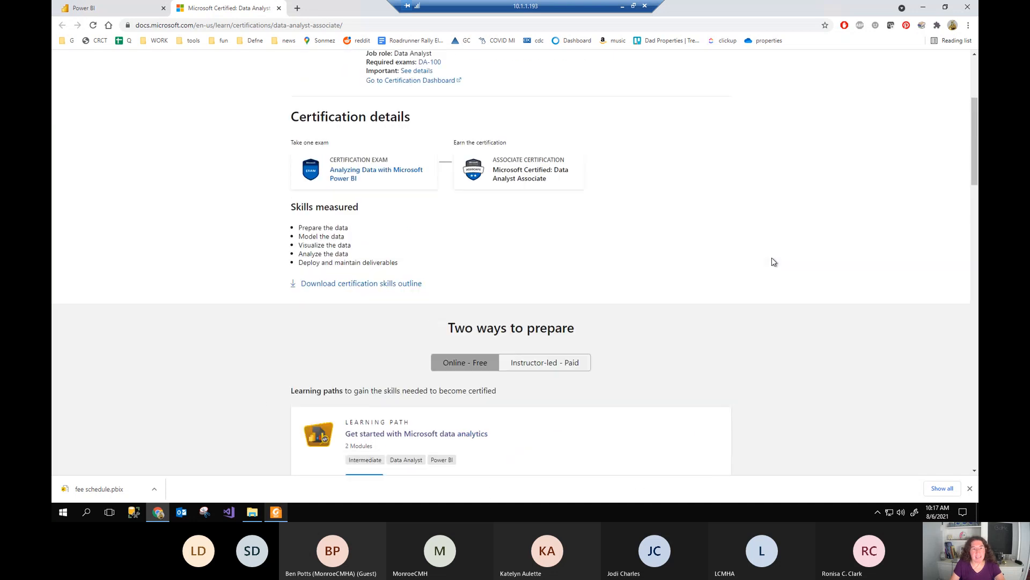
pyautogui.scroll(2, 775, 262)
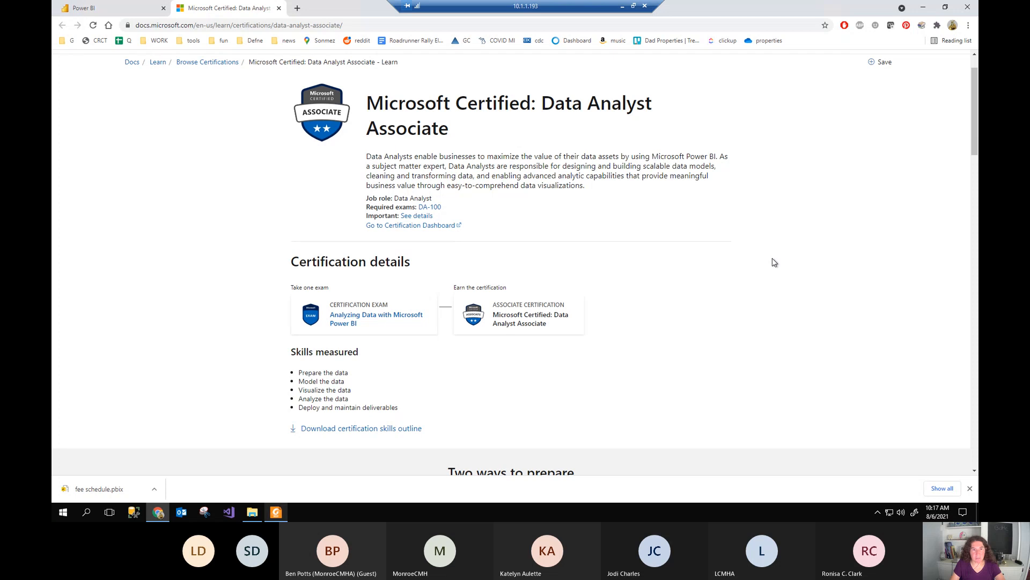
pyautogui.scroll(-6, 796, 279)
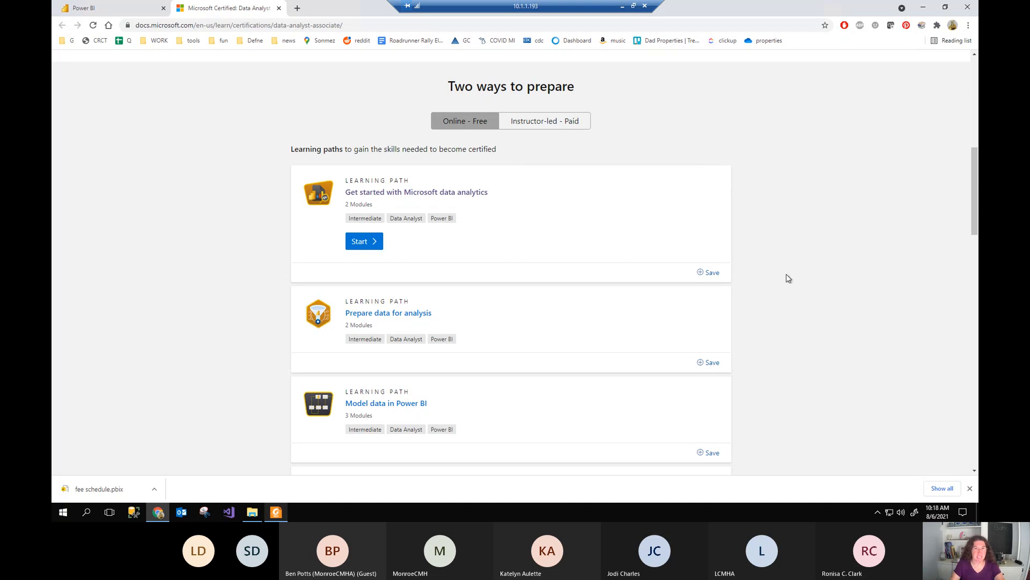
# Step: Minimize the browser and the remote desktop session, switch to the Teams meeting, and stop its recording
pyautogui.click(623, 9)
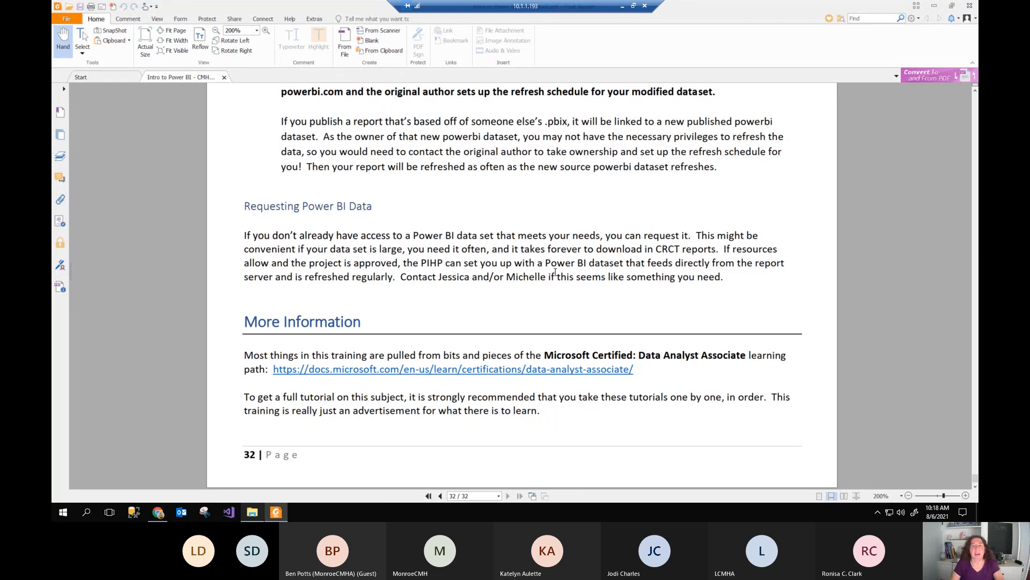
pyautogui.click(622, 7)
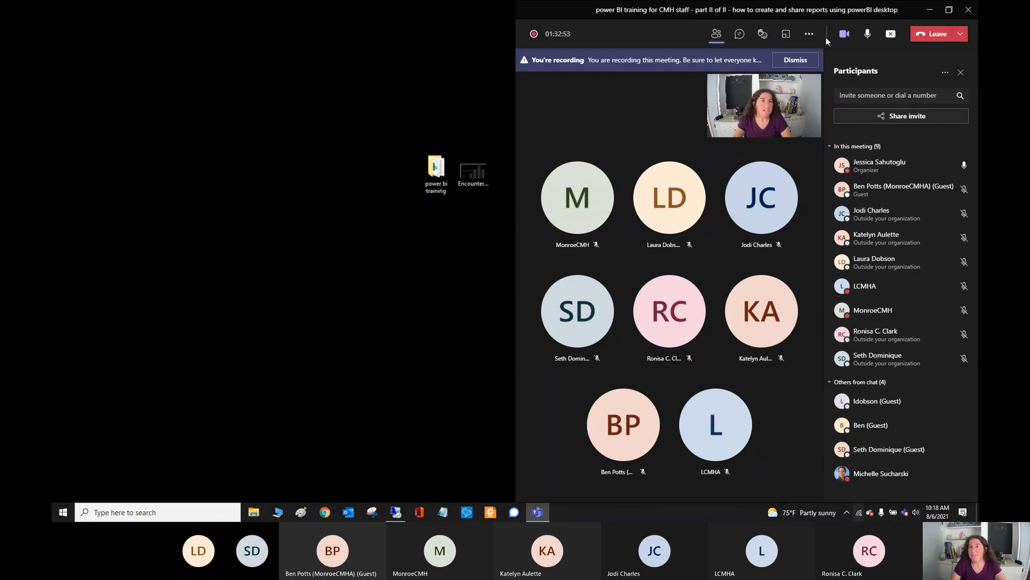
pyautogui.click(810, 34)
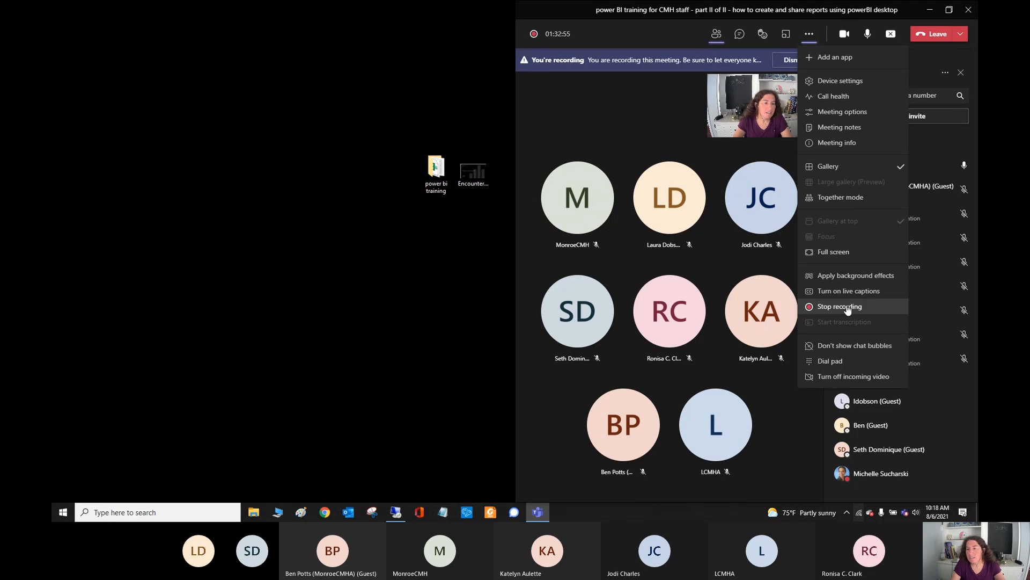